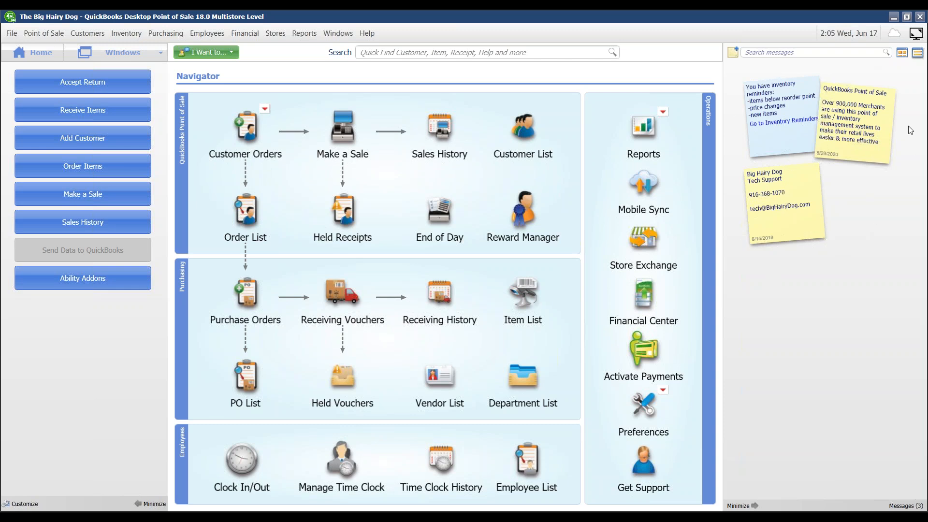
Step: Switch the messages to the list layout and back to the sticky-note layout
{"action": "left_click", "coordinate": [918, 54]}
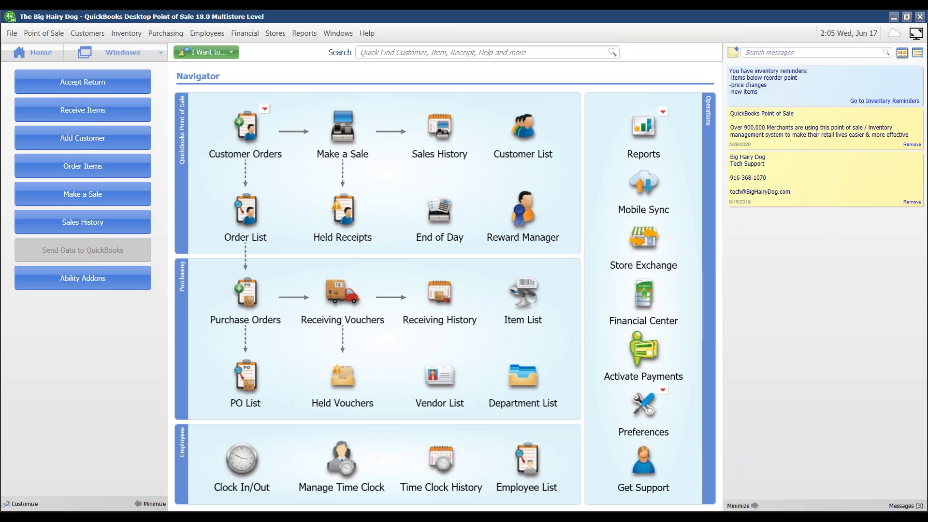
{"action": "left_click", "coordinate": [902, 53]}
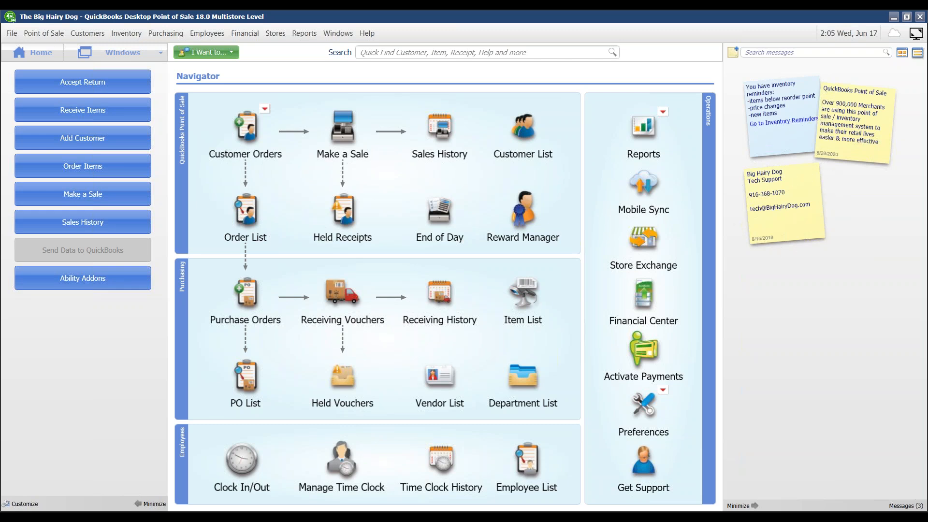
Step: Open the inventory reminders and review the reorder, price change, duplicate, new item and fill customer order lists, closing them when done
{"action": "mouse_move", "coordinate": [796, 227]}
{"action": "mouse_move", "coordinate": [844, 131]}
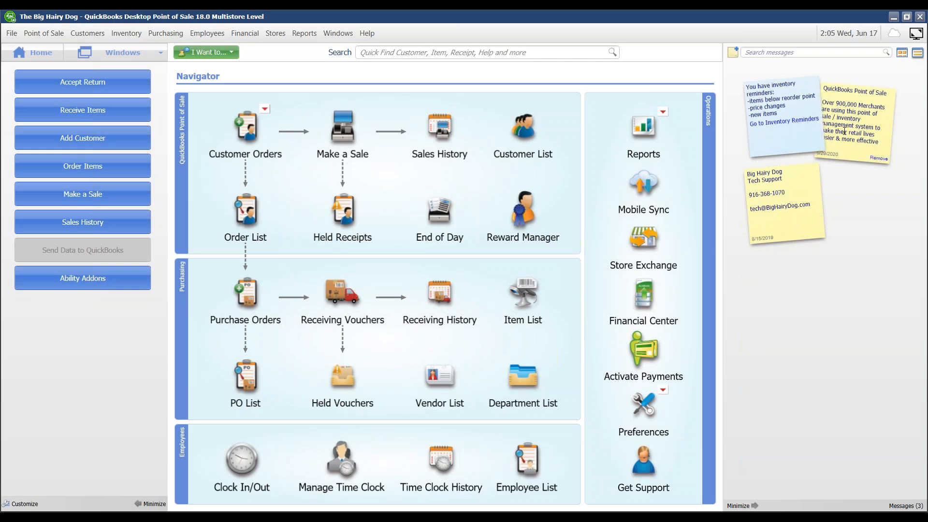
{"action": "left_click", "coordinate": [799, 123]}
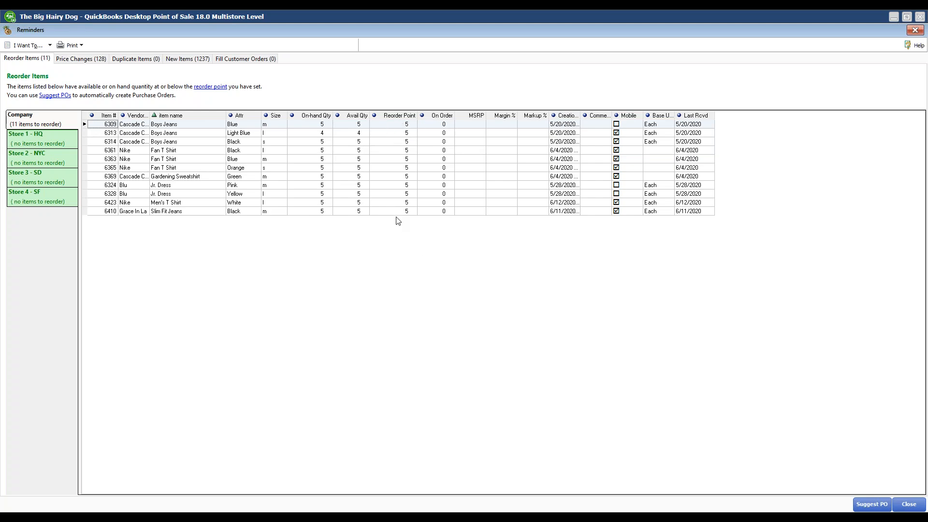
{"action": "left_click", "coordinate": [73, 59]}
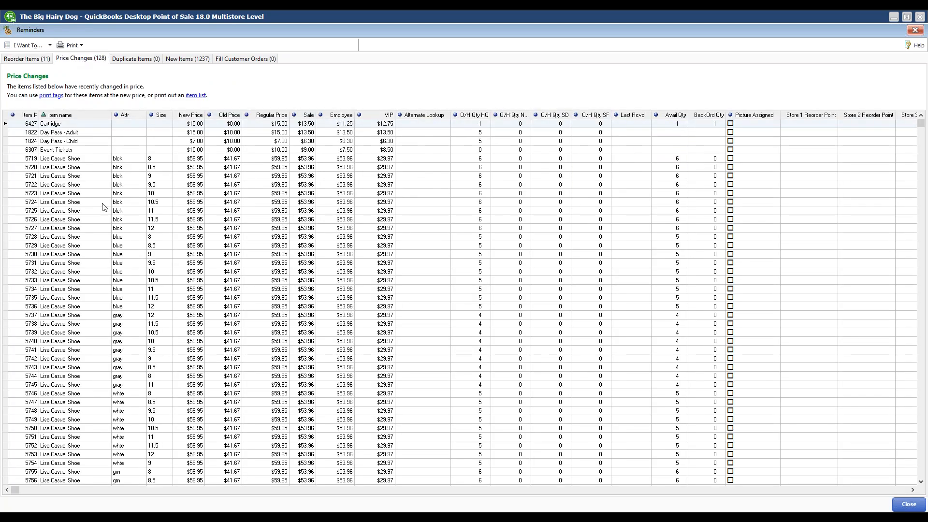
{"action": "left_click", "coordinate": [135, 59]}
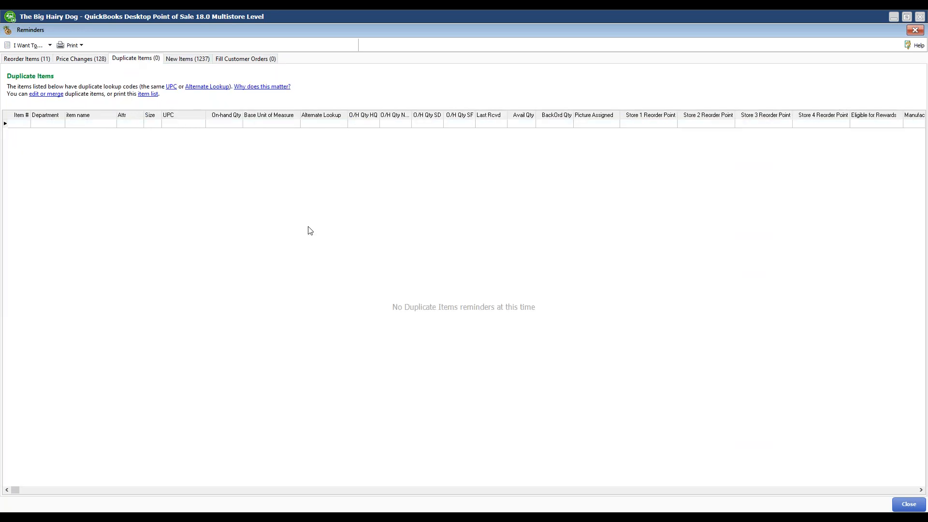
{"action": "left_click", "coordinate": [205, 56]}
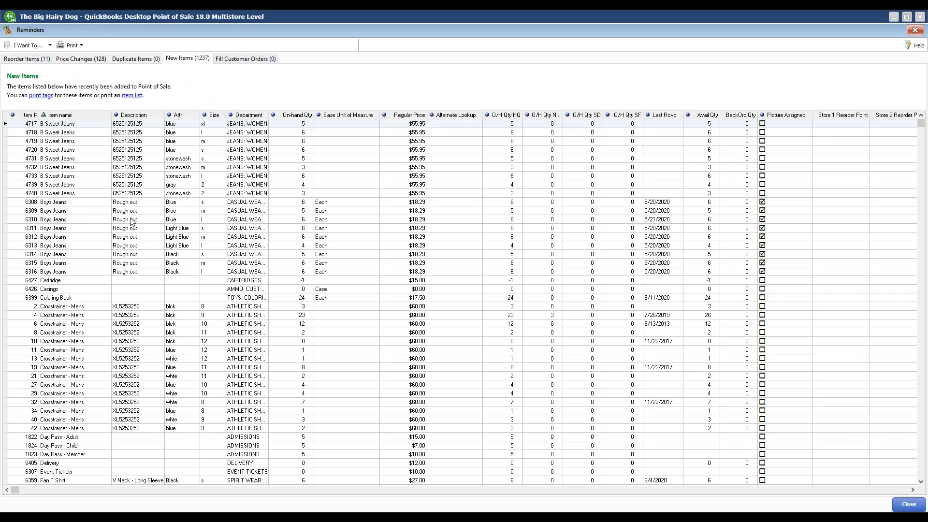
{"action": "left_click", "coordinate": [224, 59]}
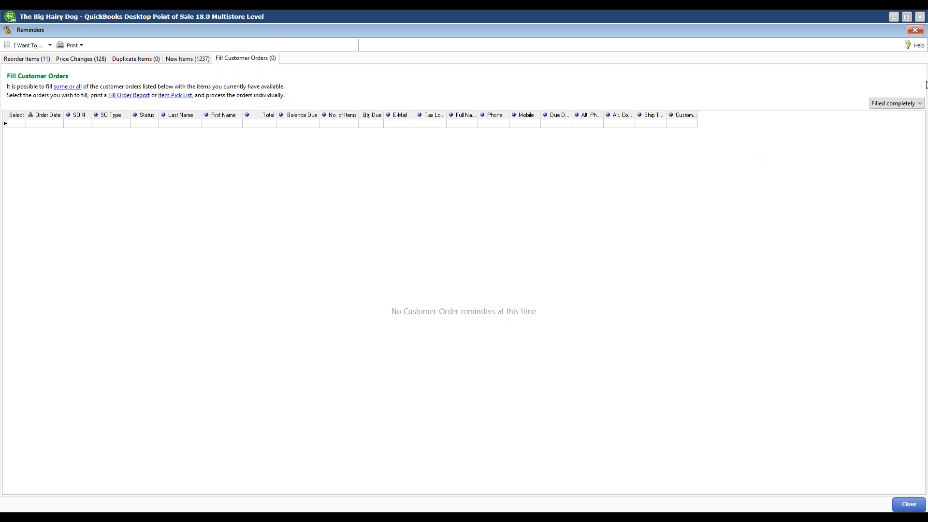
{"action": "left_click", "coordinate": [915, 30]}
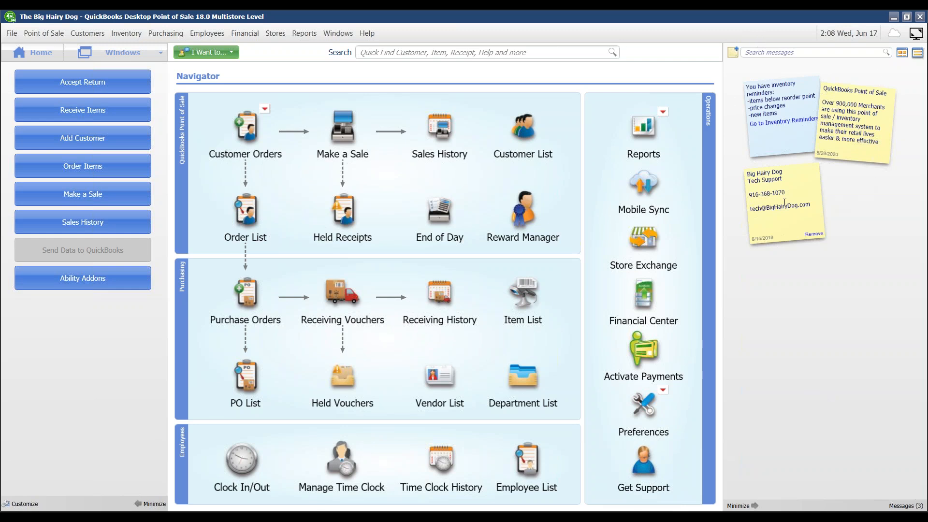
Step: Minimize the messages area and open the Department List with its details hidden
{"action": "left_click", "coordinate": [739, 506]}
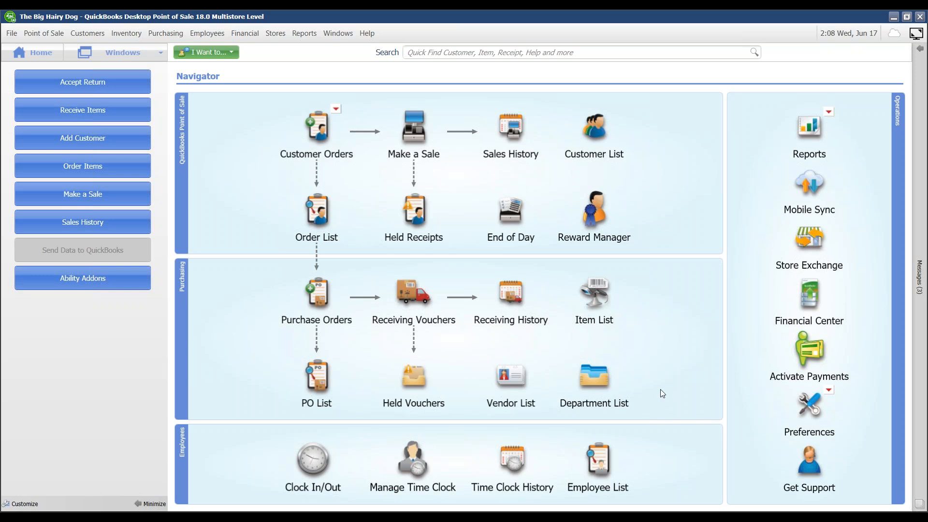
{"action": "left_click", "coordinate": [606, 394]}
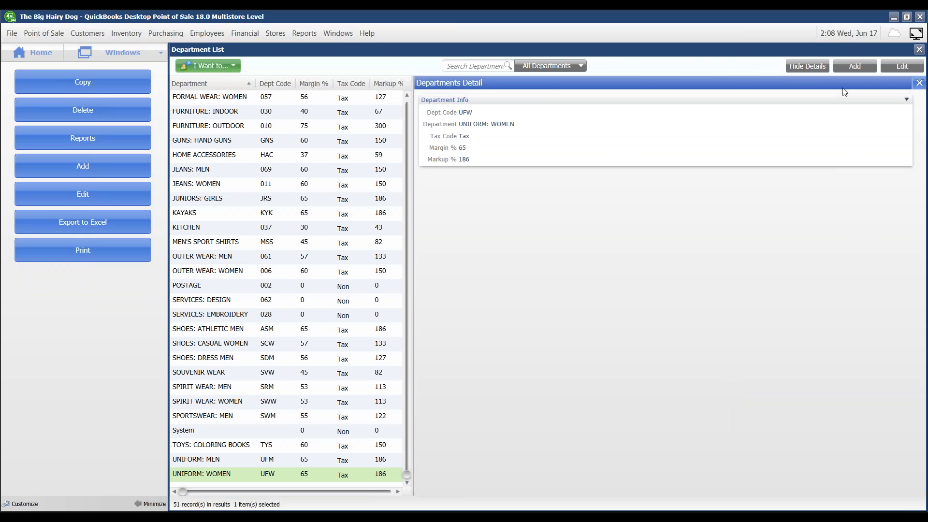
{"action": "left_click", "coordinate": [806, 66]}
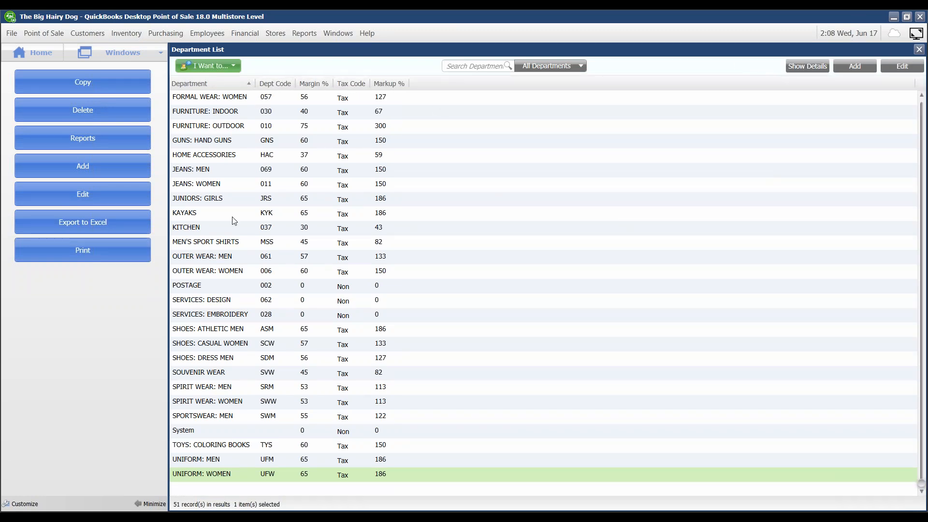
Step: Open the CASUAL WEAR: MEN department for editing and set its margin to 57%
{"action": "scroll", "coordinate": [196, 194], "scroll_direction": "up", "scroll_amount": 8}
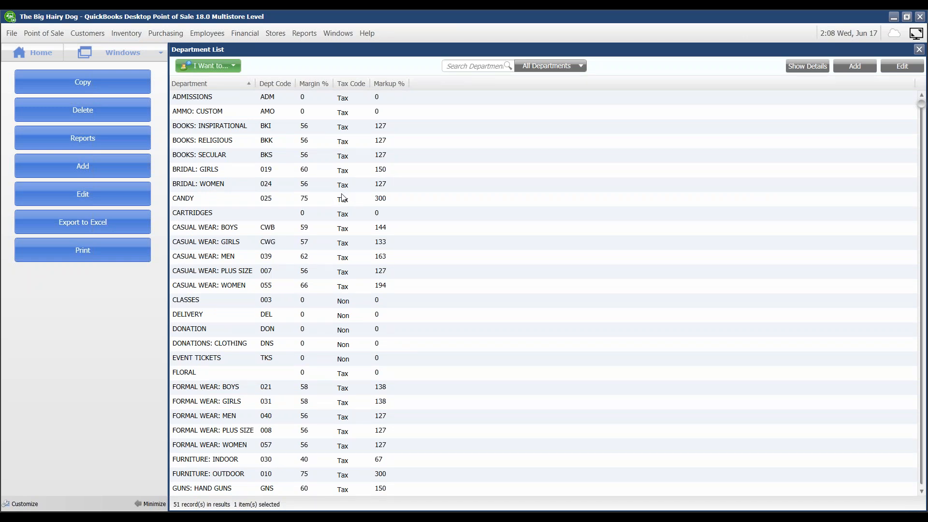
{"action": "scroll", "coordinate": [271, 186], "scroll_direction": "down", "scroll_amount": 8}
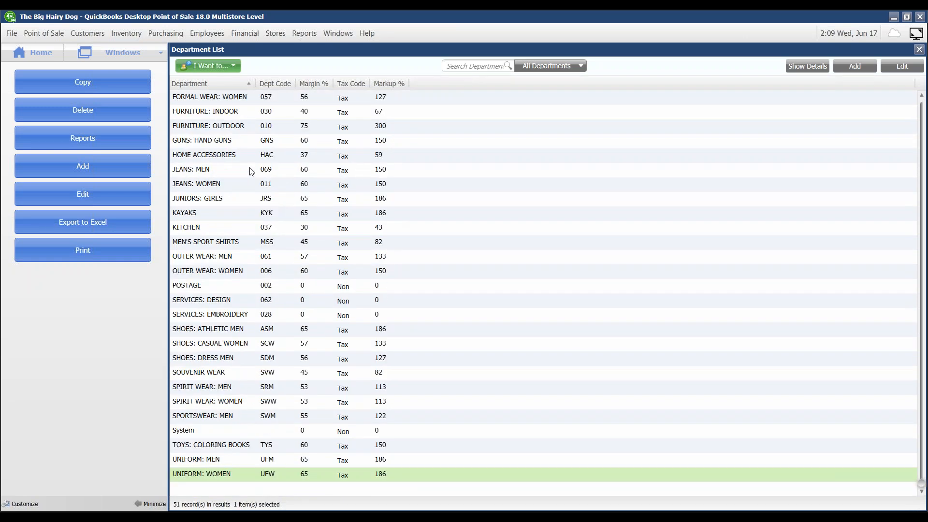
{"action": "scroll", "coordinate": [252, 170], "scroll_direction": "up", "scroll_amount": 8}
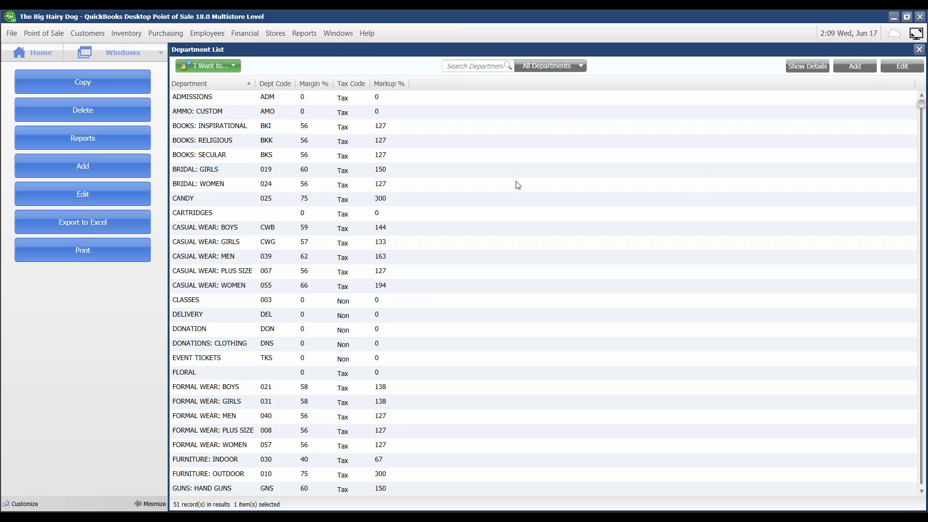
{"action": "scroll", "coordinate": [259, 317], "scroll_direction": "down", "scroll_amount": 2}
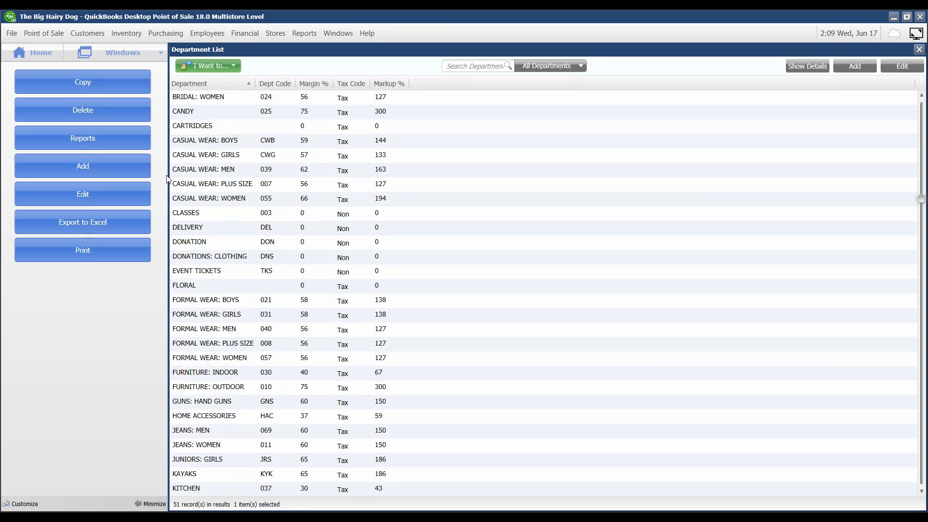
{"action": "left_click", "coordinate": [187, 174]}
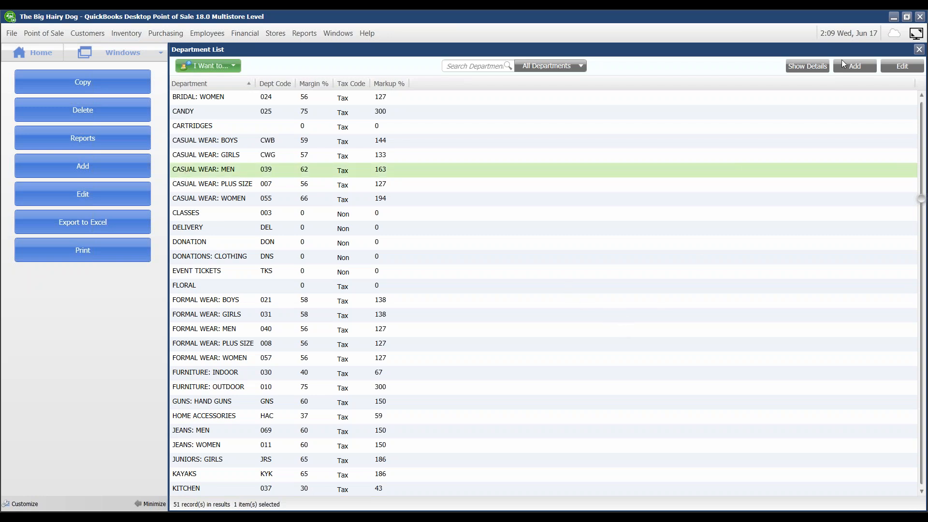
{"action": "left_click", "coordinate": [897, 68]}
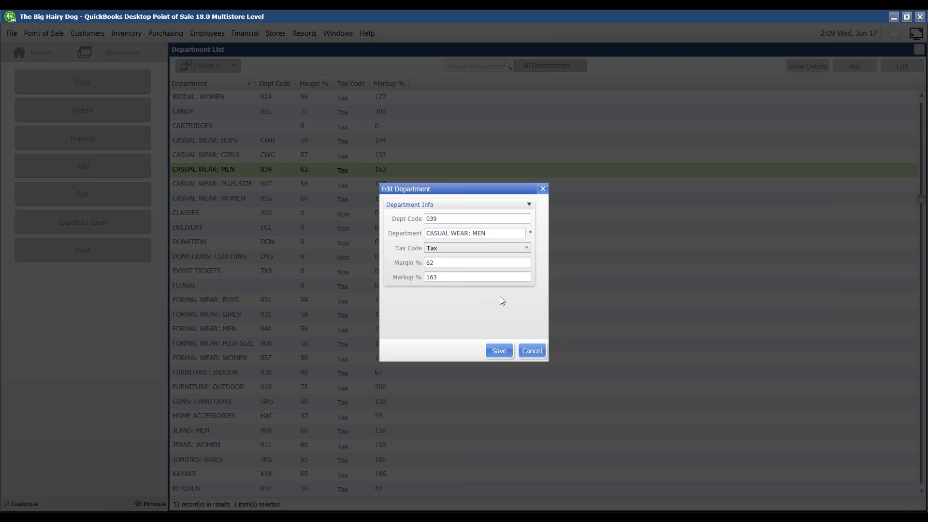
{"action": "left_click", "coordinate": [526, 248]}
{"action": "left_click", "coordinate": [525, 247]}
{"action": "double_click", "coordinate": [444, 262]}
{"action": "type", "text": "57"}
Step: Try to set the department's markup to 135% and save the department's changes
{"action": "left_click_drag", "start_coordinate": [426, 278], "coordinate": [448, 276]}
{"action": "type", "text": "135"}
{"action": "key", "text": "Tab"}
{"action": "double_click", "coordinate": [444, 277]}
{"action": "type", "text": "135"}
{"action": "double_click", "coordinate": [445, 261]}
{"action": "key", "text": "BackSpace"}
{"action": "double_click", "coordinate": [443, 276]}
{"action": "type", "text": "1135"}
{"action": "key", "text": "Tab"}
{"action": "double_click", "coordinate": [449, 277]}
{"action": "type", "text": "135"}
{"action": "left_click", "coordinate": [445, 263]}
{"action": "left_click", "coordinate": [500, 352]}
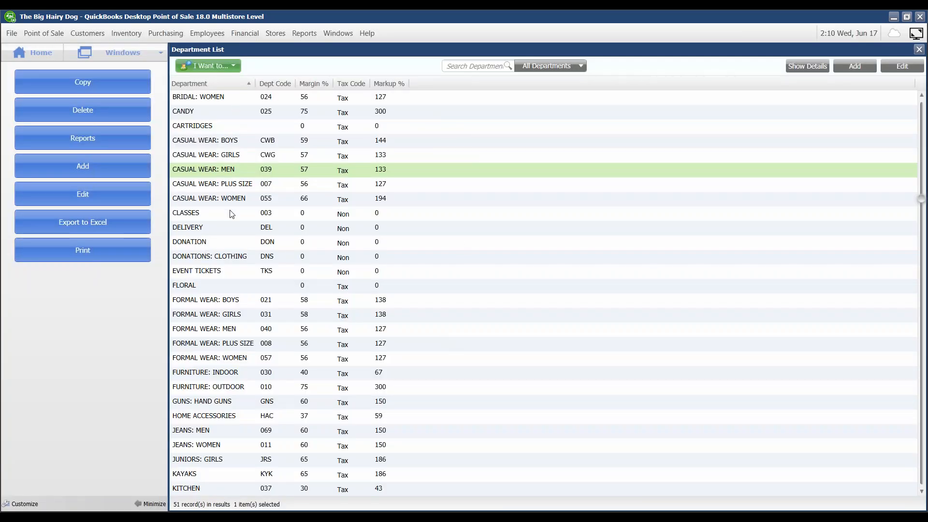
Step: Look through the full Department List, checking the departments' margins and markups
{"action": "scroll", "coordinate": [231, 222], "scroll_direction": "down", "scroll_amount": 5}
{"action": "scroll", "coordinate": [233, 229], "scroll_direction": "down", "scroll_amount": 1}
{"action": "scroll", "coordinate": [230, 223], "scroll_direction": "up", "scroll_amount": 8}
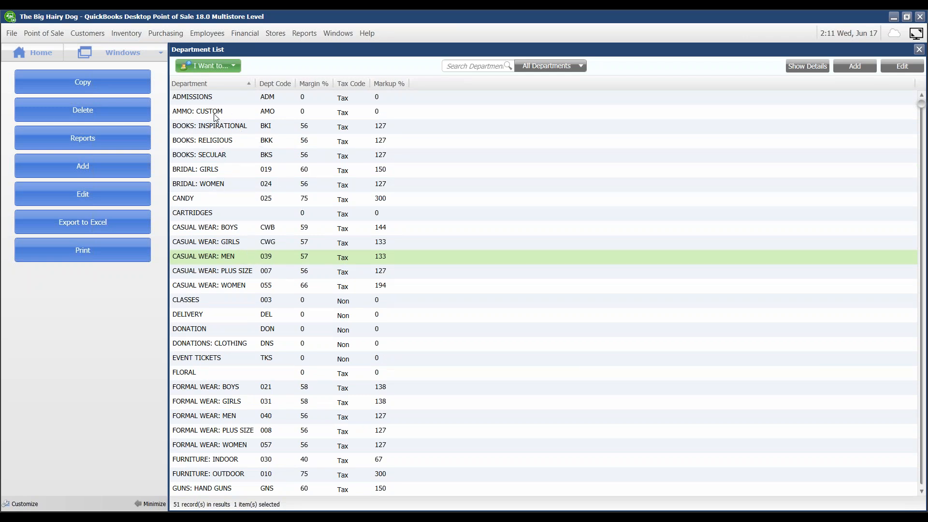
{"action": "scroll", "coordinate": [247, 265], "scroll_direction": "down", "scroll_amount": 6}
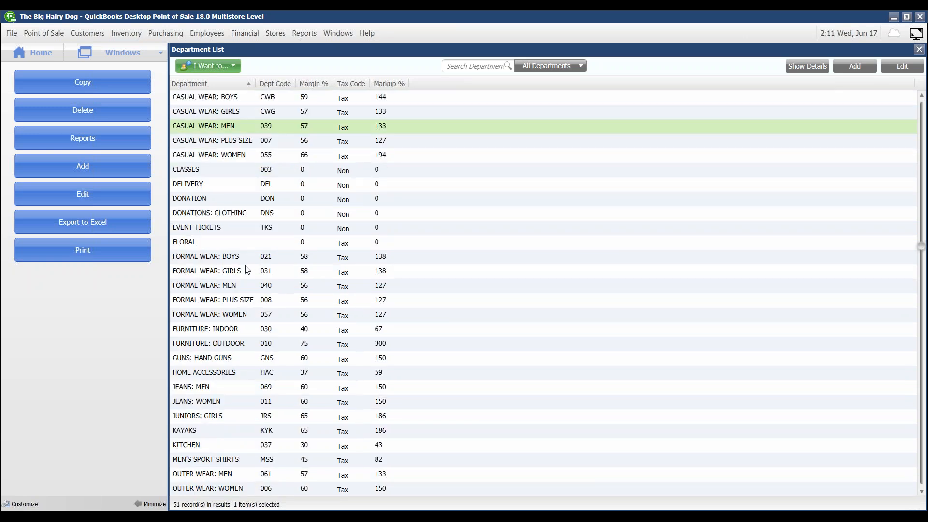
{"action": "scroll", "coordinate": [246, 269], "scroll_direction": "up", "scroll_amount": 6}
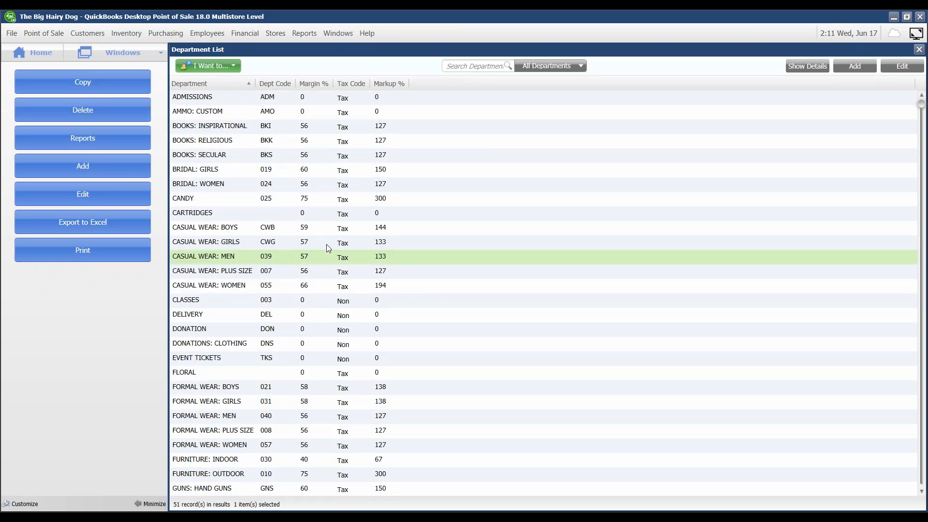
Step: Return to the home screen and switch back to the still-open Department List
{"action": "left_click", "coordinate": [37, 51]}
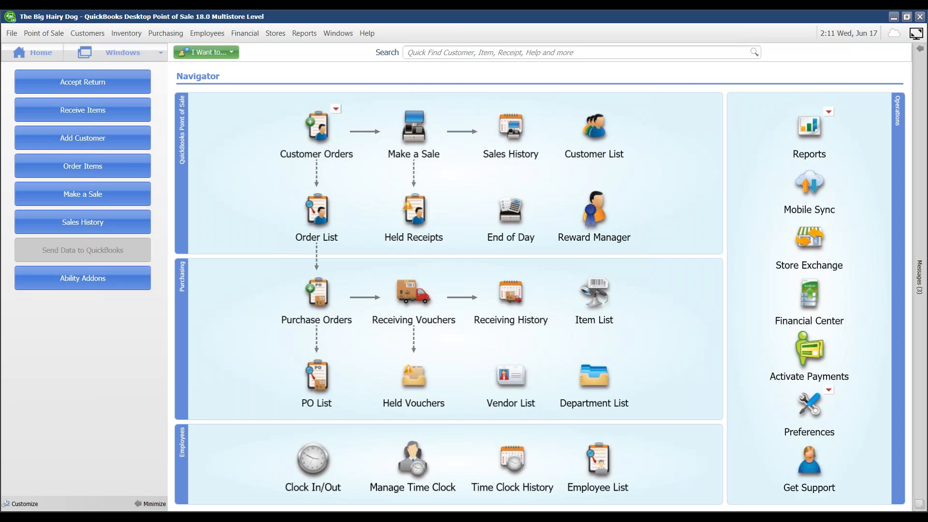
{"action": "left_click", "coordinate": [155, 53]}
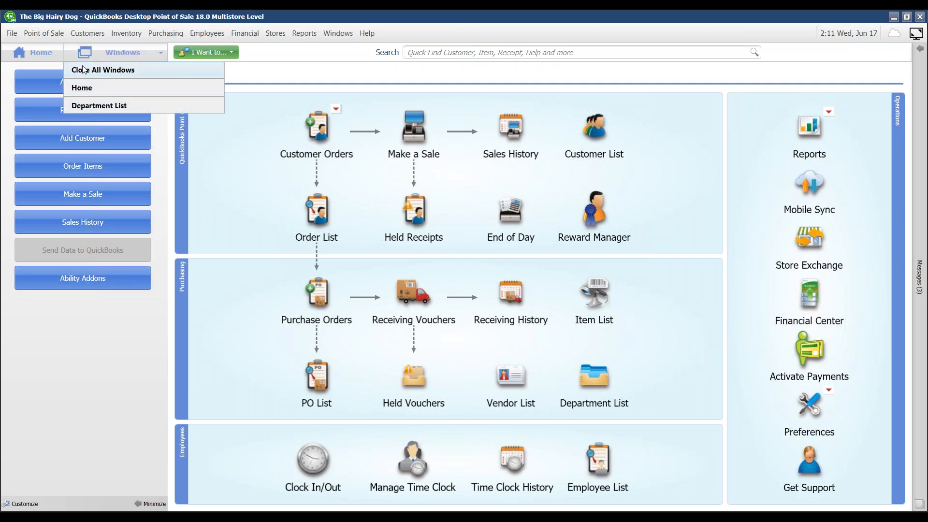
{"action": "left_click", "coordinate": [120, 105]}
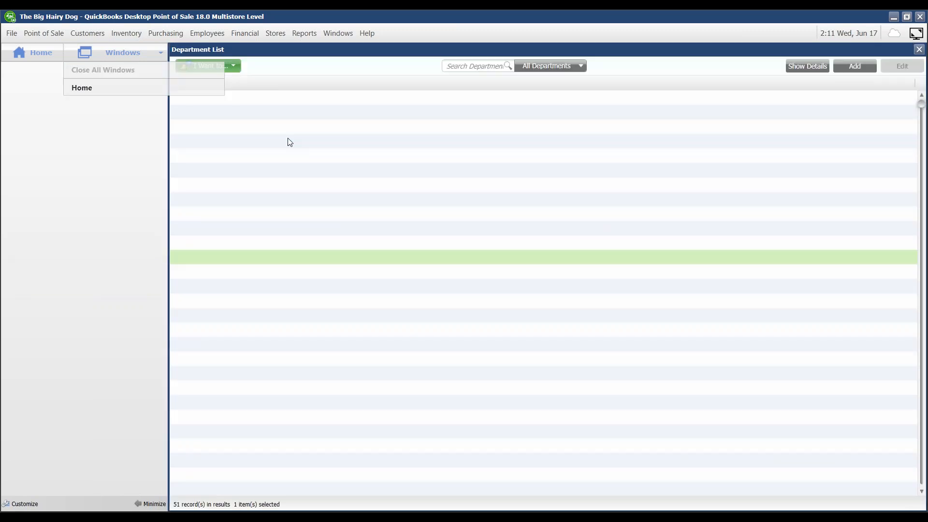
Step: Go back to the home screen and open the Vendor List with the vendor details hidden
{"action": "left_click", "coordinate": [38, 53]}
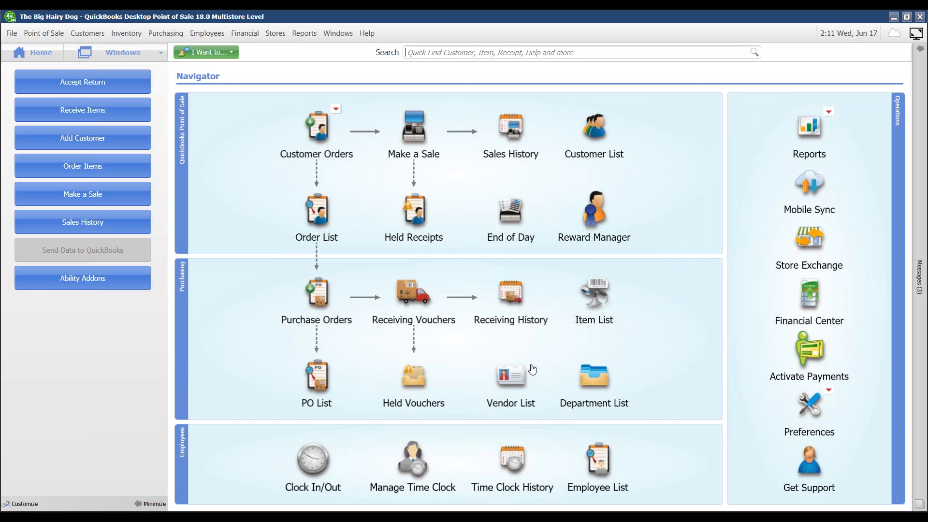
{"action": "left_click", "coordinate": [525, 383]}
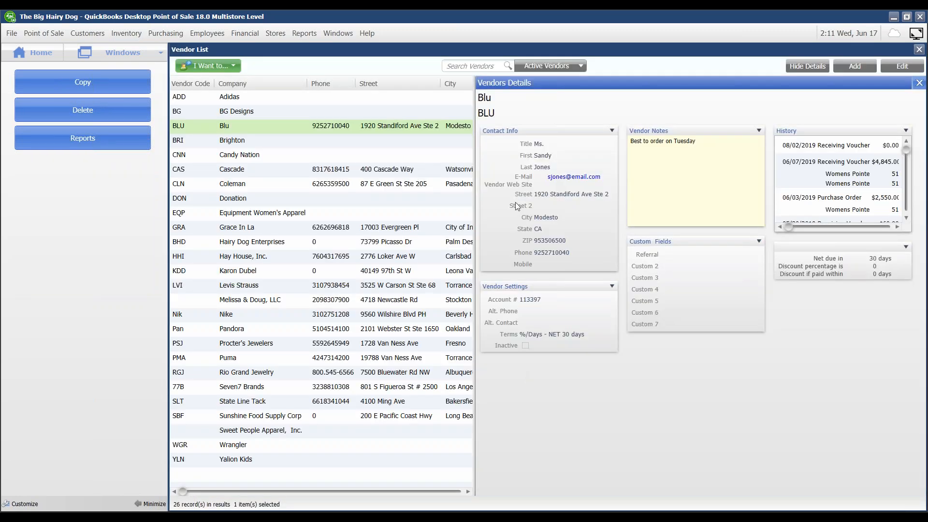
{"action": "left_click", "coordinate": [815, 62]}
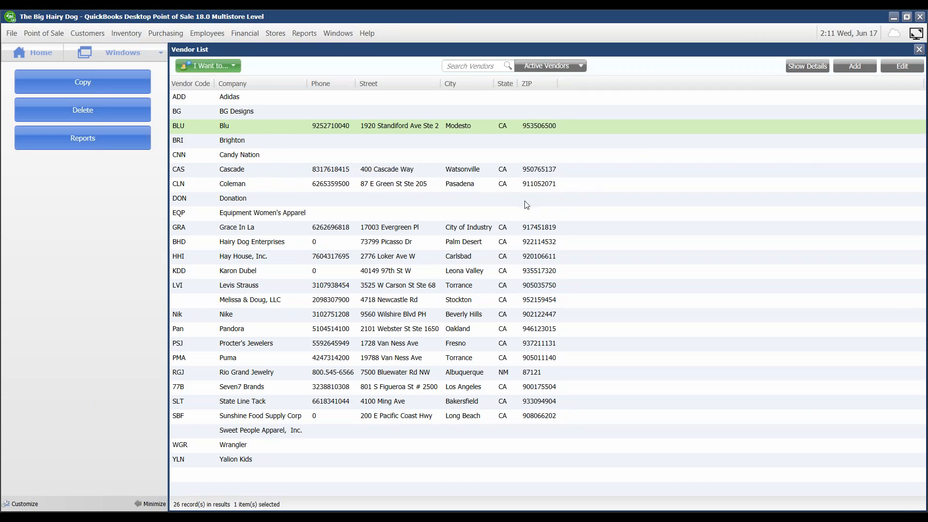
Step: Edit the Brighton vendor, filling its contact details from the suggested company Brighton Inc. and setting its payment terms to net due in 30 days
{"action": "left_click", "coordinate": [227, 143]}
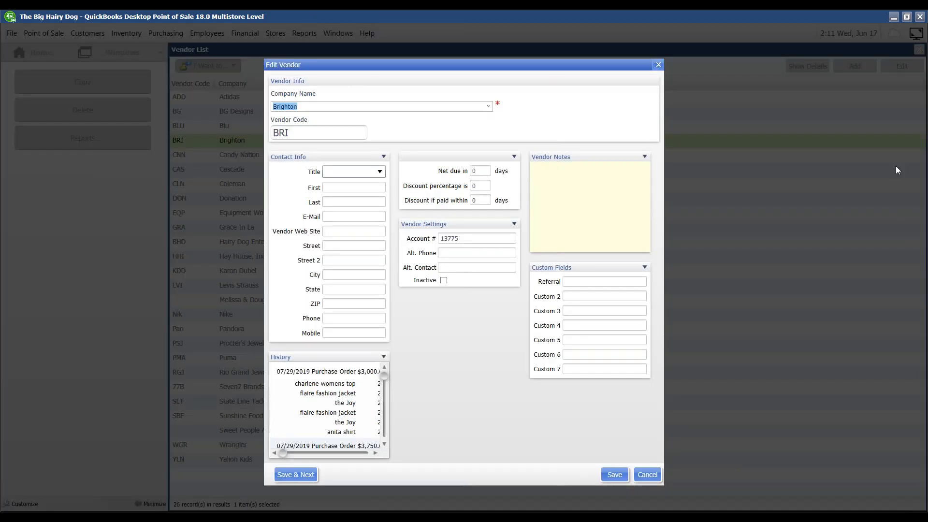
{"action": "left_click", "coordinate": [489, 106]}
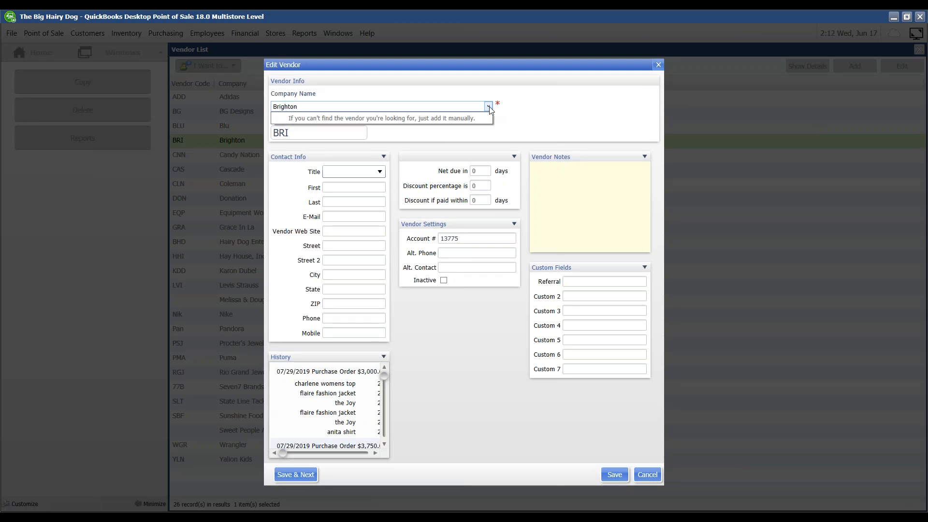
{"action": "left_click", "coordinate": [489, 107]}
{"action": "left_click", "coordinate": [489, 106]}
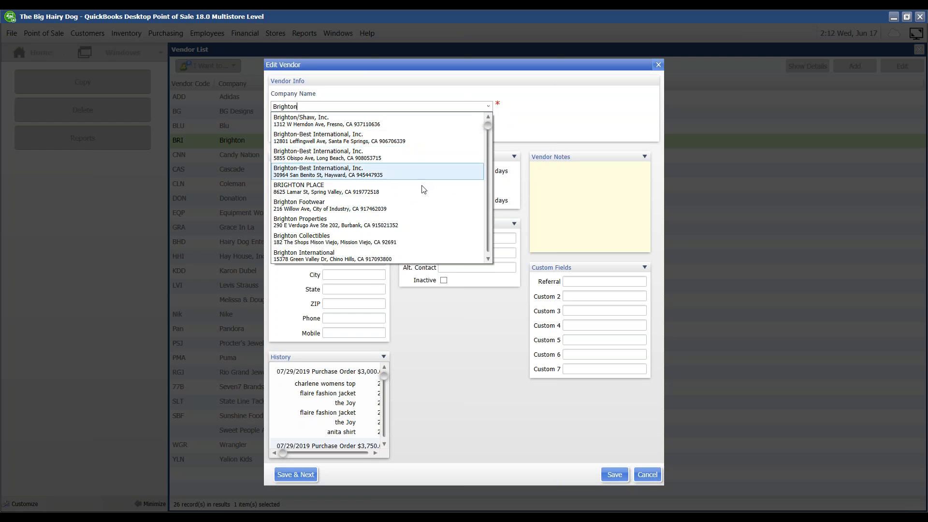
{"action": "scroll", "coordinate": [420, 205], "scroll_direction": "down", "scroll_amount": 2}
{"action": "scroll", "coordinate": [421, 204], "scroll_direction": "down", "scroll_amount": 2}
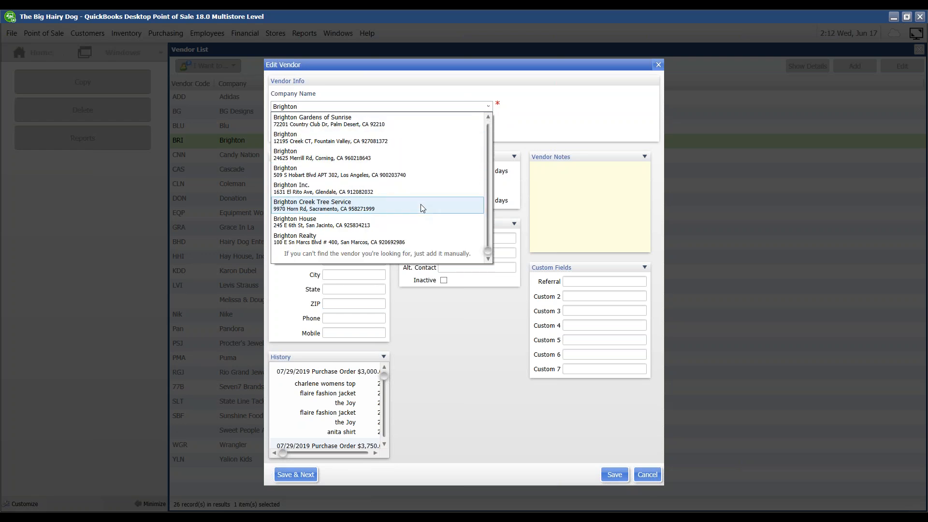
{"action": "scroll", "coordinate": [421, 204], "scroll_direction": "up", "scroll_amount": 4}
{"action": "scroll", "coordinate": [420, 204], "scroll_direction": "down", "scroll_amount": 4}
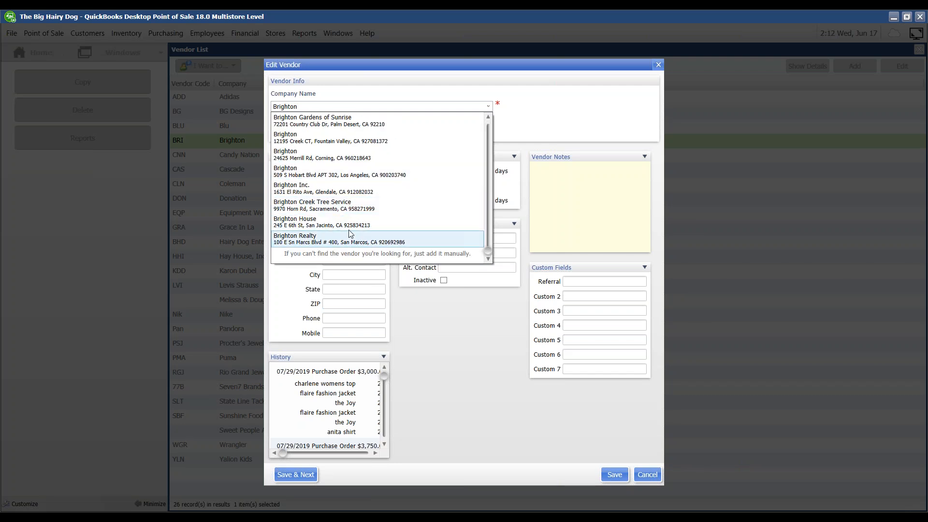
{"action": "left_click", "coordinate": [352, 188]}
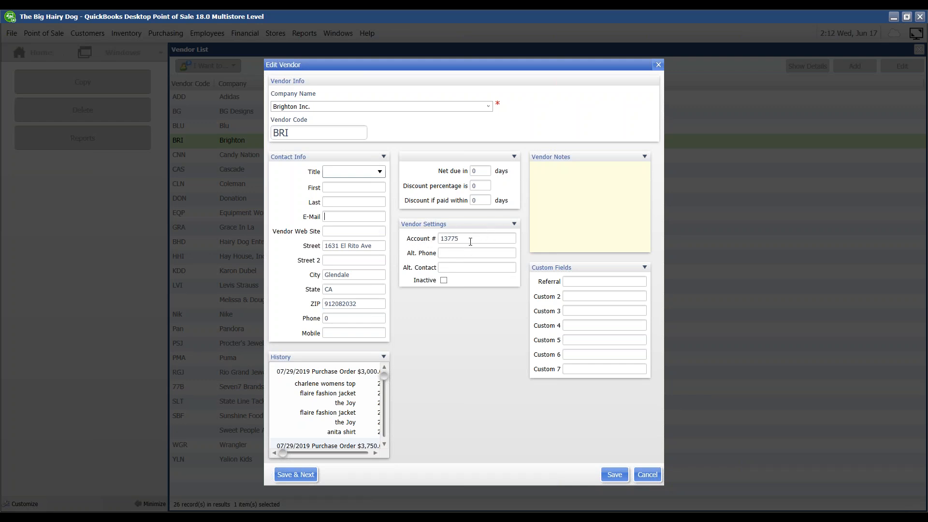
{"action": "left_click", "coordinate": [483, 170]}
{"action": "type", "text": "30"}
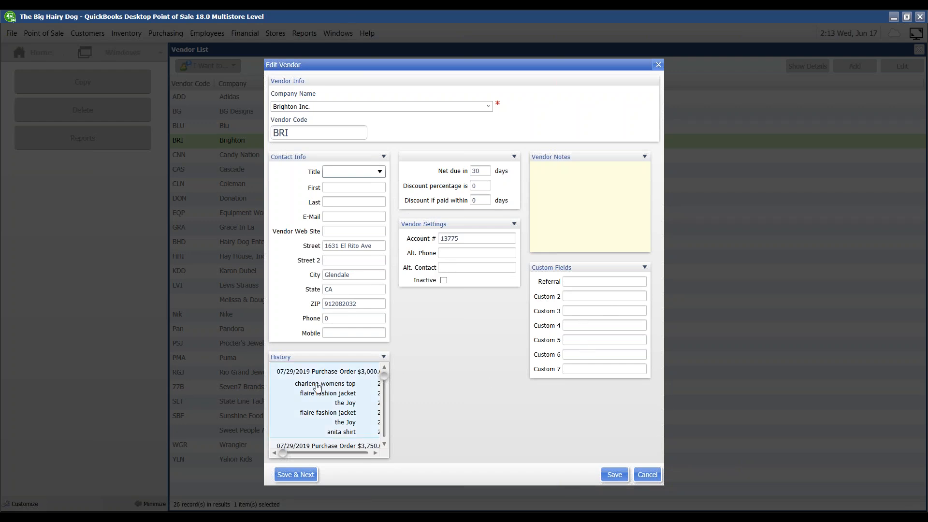
Step: Look through the vendor's purchase history, add the vendor note "Best to order on Mondays" and save the vendor
{"action": "scroll", "coordinate": [381, 391], "scroll_direction": "down", "scroll_amount": 3}
{"action": "mouse_move", "coordinate": [384, 383]}
{"action": "left_mouse_down"}
{"action": "mouse_move", "coordinate": [382, 429]}
{"action": "mouse_move", "coordinate": [384, 363]}
{"action": "mouse_move", "coordinate": [378, 445]}
{"action": "mouse_move", "coordinate": [391, 367]}
{"action": "left_mouse_up"}
{"action": "left_click", "coordinate": [591, 184]}
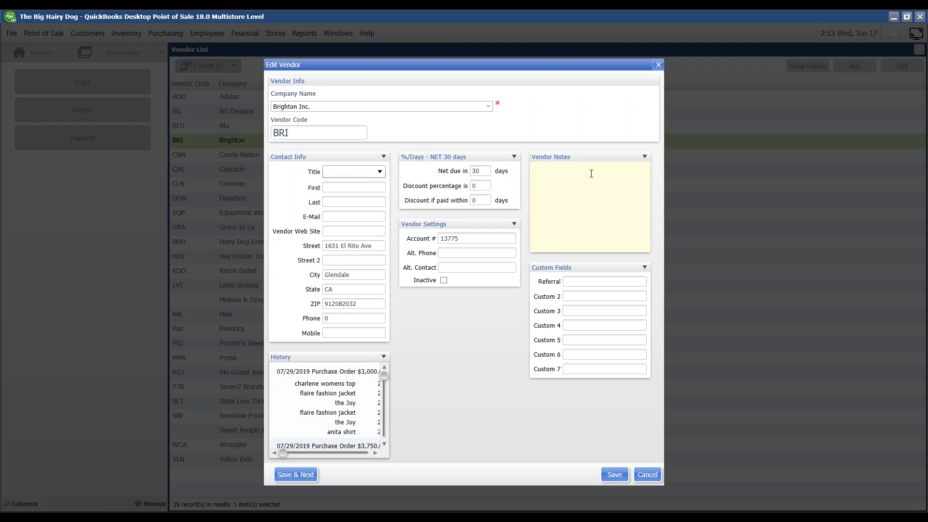
{"action": "type", "text": "Best to order on Mondays"}
{"action": "left_click", "coordinate": [613, 478]}
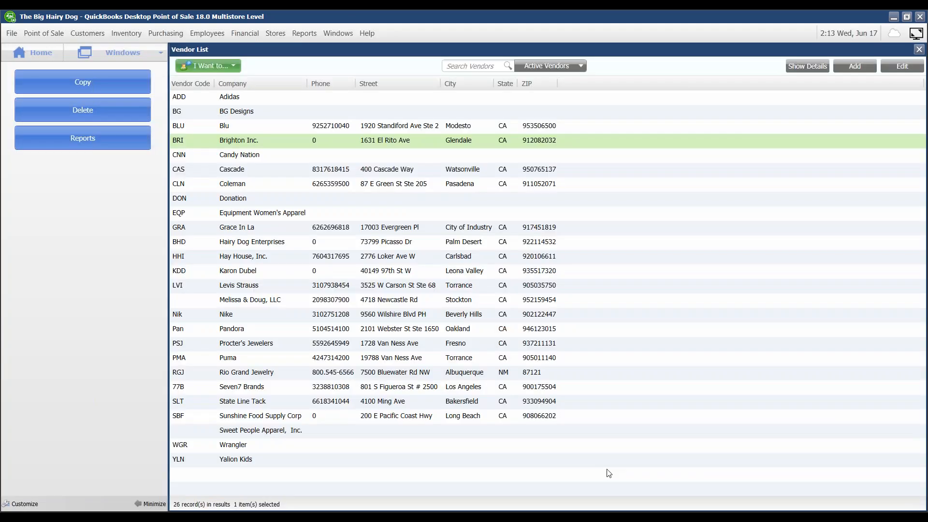
Step: Show the Brighton Inc. vendor details, view the 11/07/2013 purchase order from its history and return to the Vendor List
{"action": "left_click", "coordinate": [807, 67]}
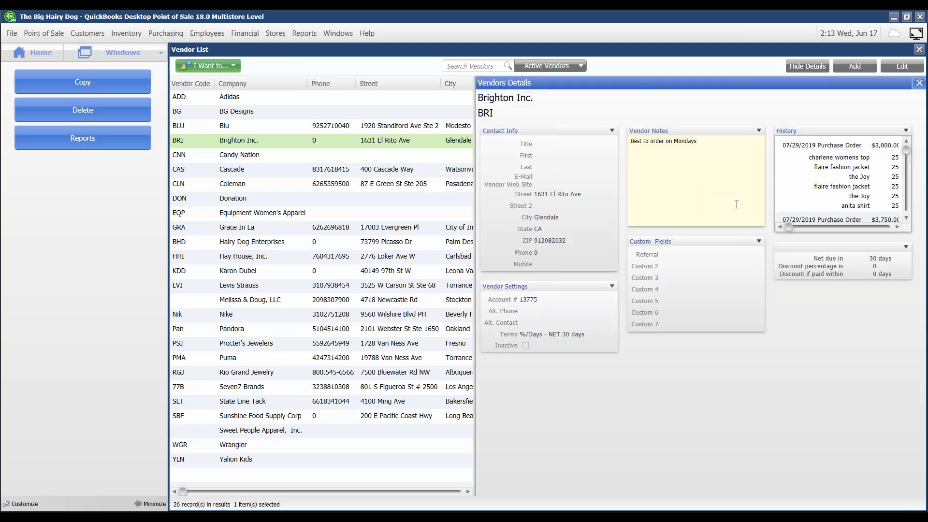
{"action": "left_click_drag", "start_coordinate": [906, 151], "coordinate": [906, 215]}
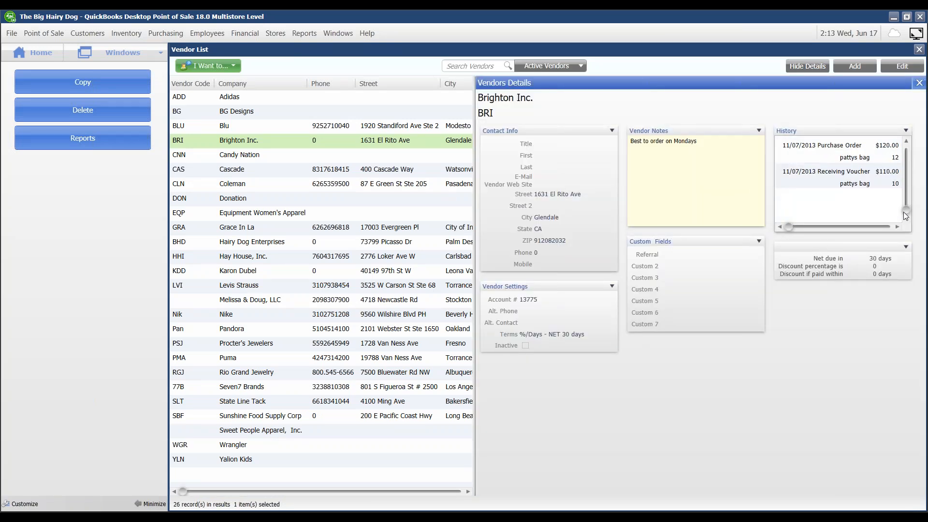
{"action": "double_click", "coordinate": [831, 145]}
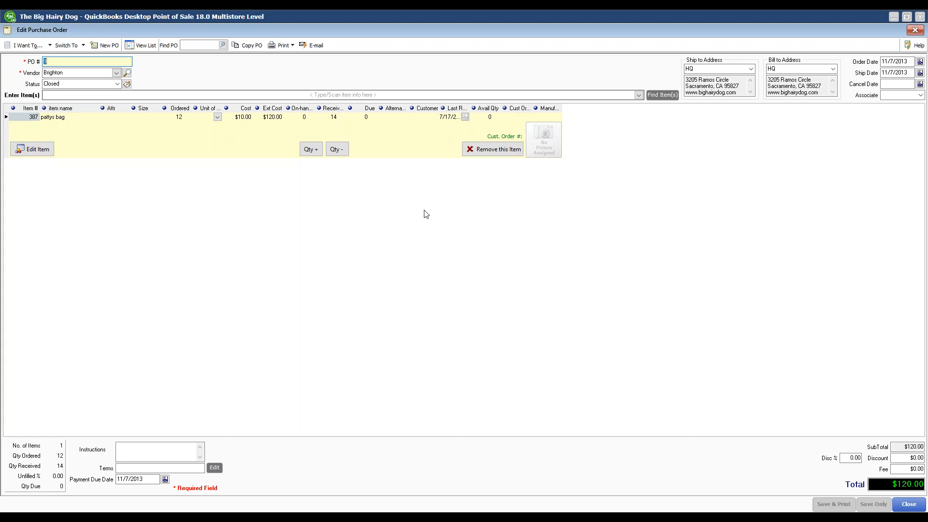
{"action": "left_click", "coordinate": [908, 504]}
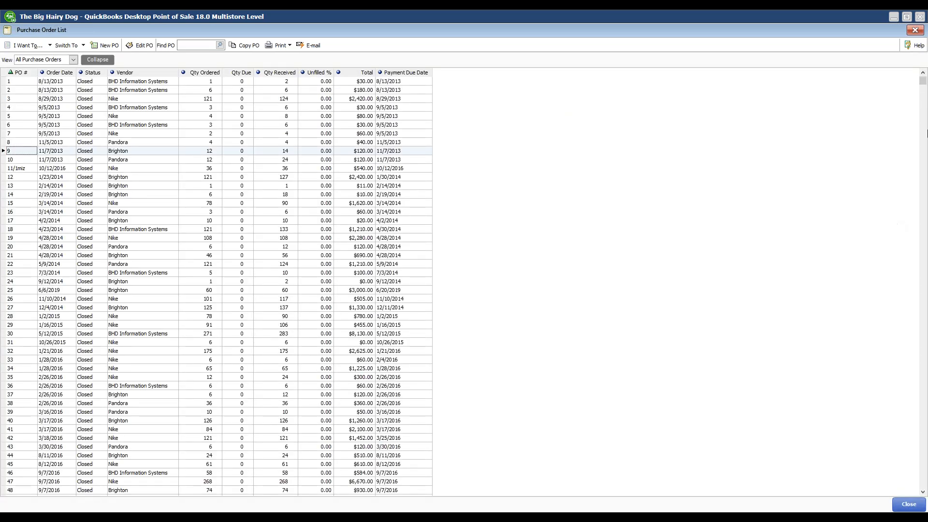
{"action": "left_click", "coordinate": [915, 30]}
{"action": "scroll", "coordinate": [894, 183], "scroll_direction": "down", "scroll_amount": 3}
{"action": "left_click_drag", "start_coordinate": [913, 154], "coordinate": [912, 140]}
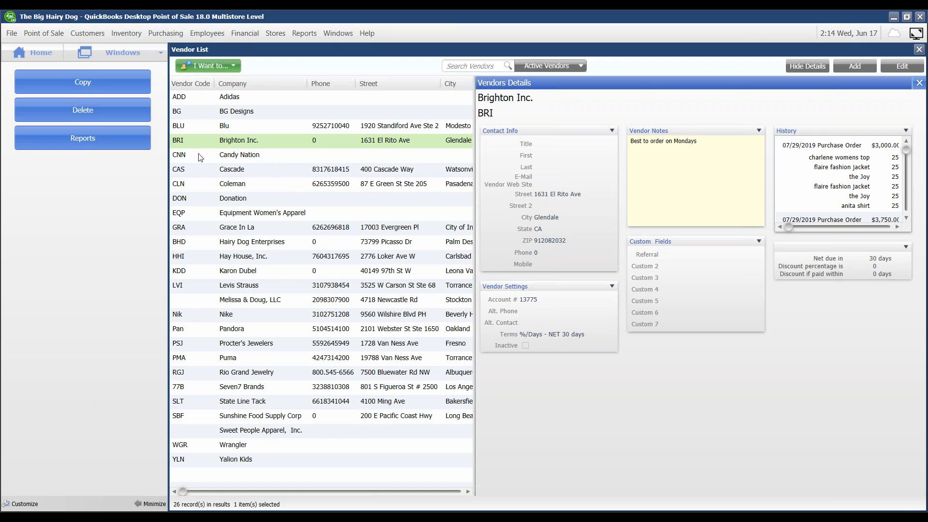
Step: Open the Item List from the home screen and look through its items and columns
{"action": "left_click", "coordinate": [43, 53]}
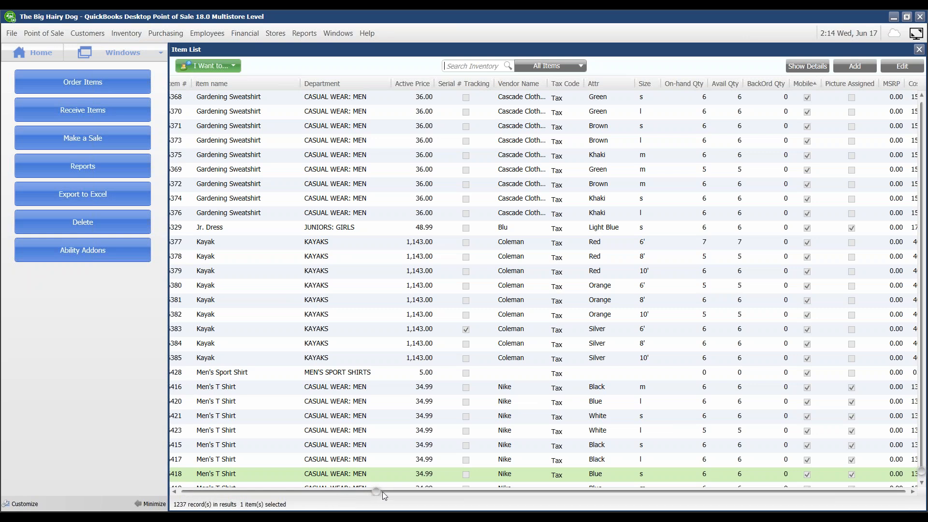
{"action": "left_click_drag", "start_coordinate": [378, 492], "coordinate": [172, 491]}
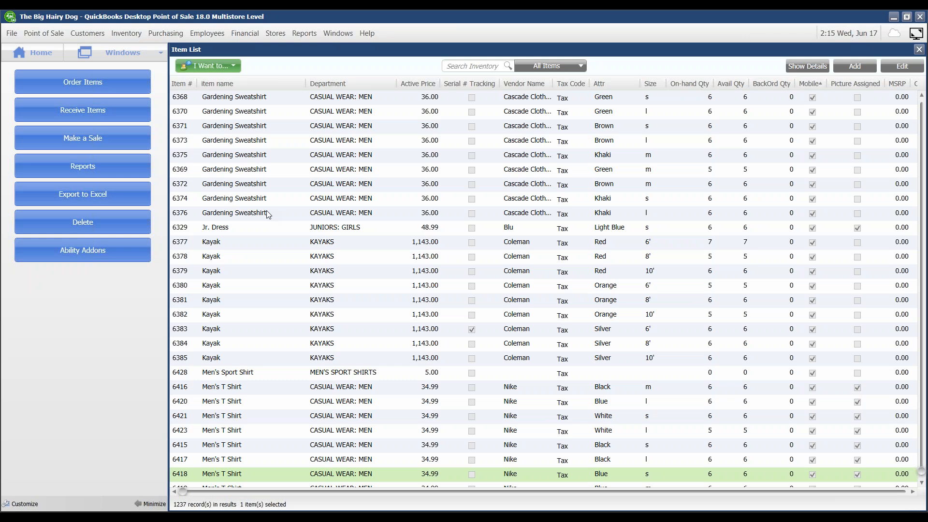
{"action": "scroll", "coordinate": [377, 323], "scroll_direction": "up", "scroll_amount": 2}
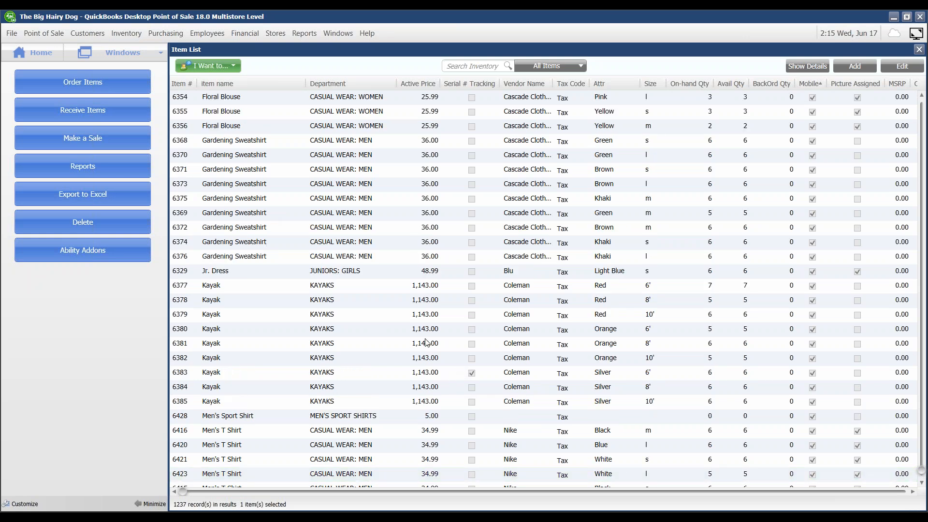
{"action": "scroll", "coordinate": [426, 338], "scroll_direction": "up", "scroll_amount": 5}
{"action": "scroll", "coordinate": [425, 341], "scroll_direction": "up", "scroll_amount": 5}
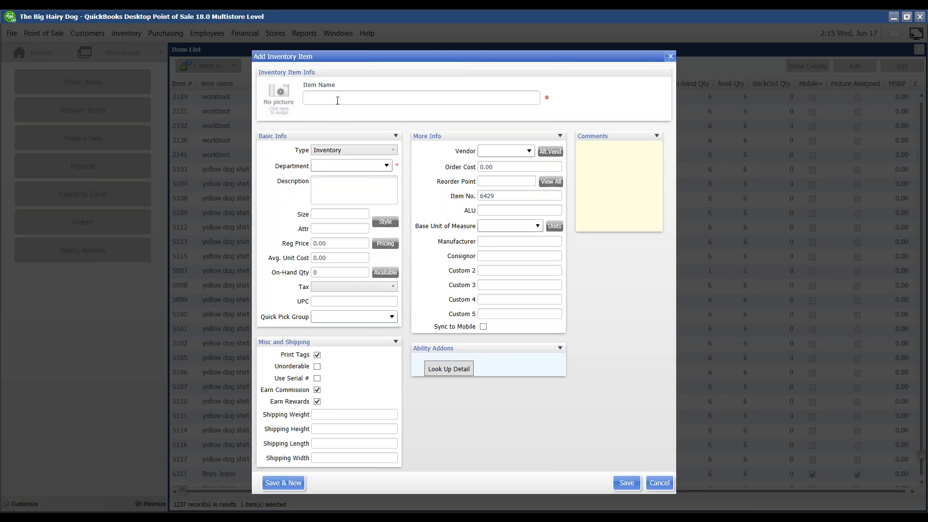
Step: Start a new inventory item named "Mens Casual Shorts" and assign it the picture Mens Tommy Bahama Shirt Tan.jpeg
{"action": "type", "text": "Mens Casual Shorts"}
{"action": "left_click", "coordinate": [280, 94]}
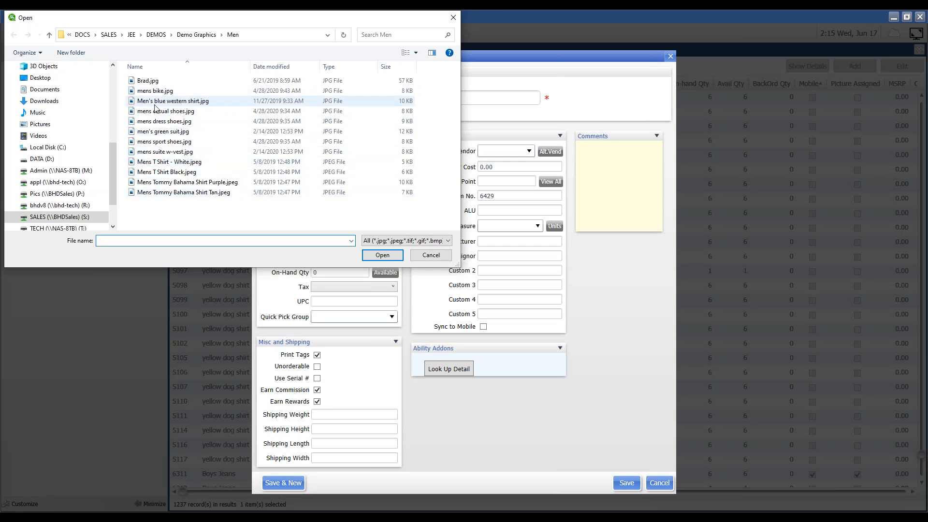
{"action": "left_click", "coordinate": [213, 192]}
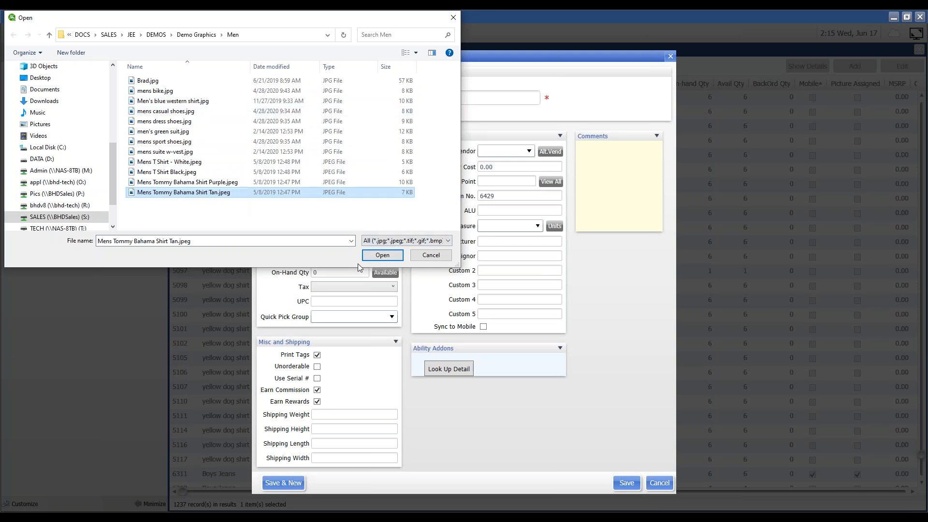
{"action": "left_click", "coordinate": [381, 255]}
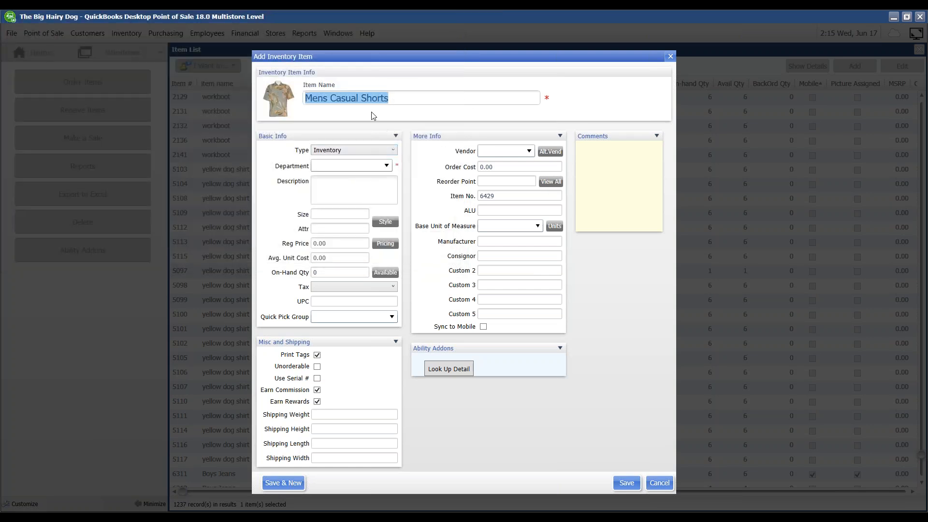
Step: Correct the new item's name to "Mens Casual Shirt"
{"action": "left_click", "coordinate": [363, 97]}
{"action": "triple_click", "coordinate": [362, 97]}
{"action": "left_click", "coordinate": [373, 98]}
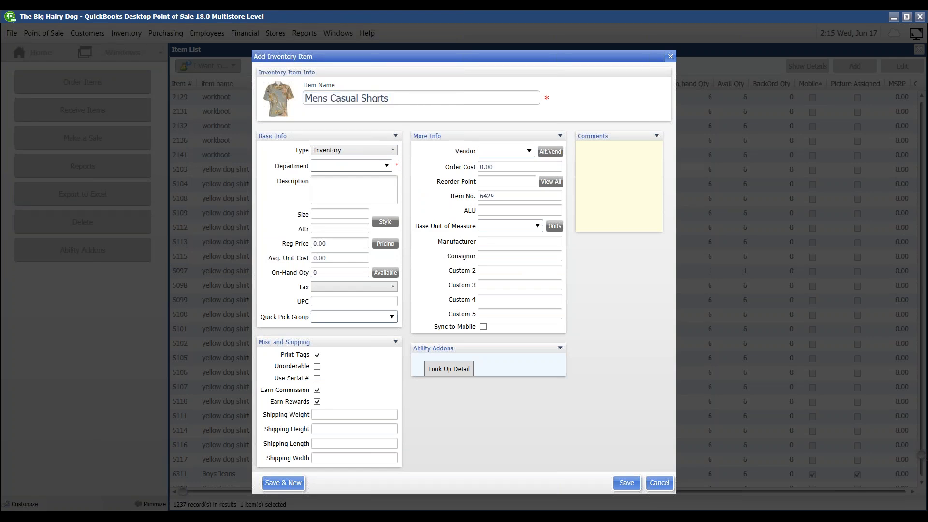
{"action": "type", "text": "irt"}
{"action": "key", "text": "Delete"}
{"action": "key", "text": "Delete"}
{"action": "key", "text": "Delete"}
{"action": "key", "text": "Delete"}
Step: Review the item type options, keeping Inventory, and assign the item to the CASUAL WEAR: MEN department
{"action": "left_click", "coordinate": [394, 151]}
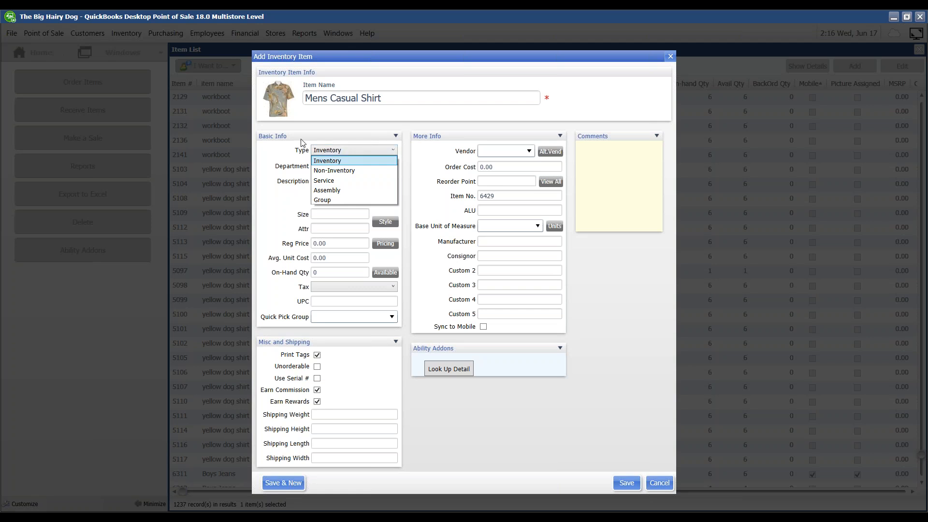
{"action": "left_click", "coordinate": [271, 147]}
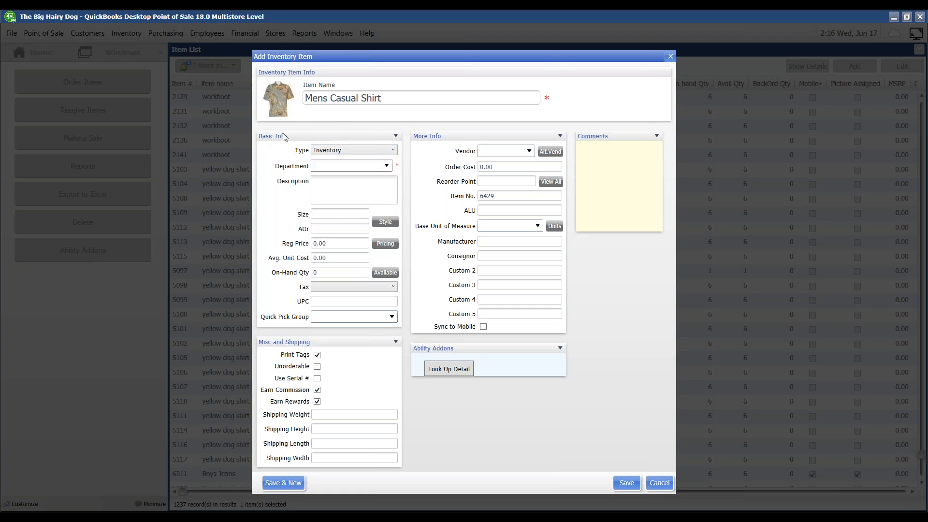
{"action": "left_click", "coordinate": [387, 166]}
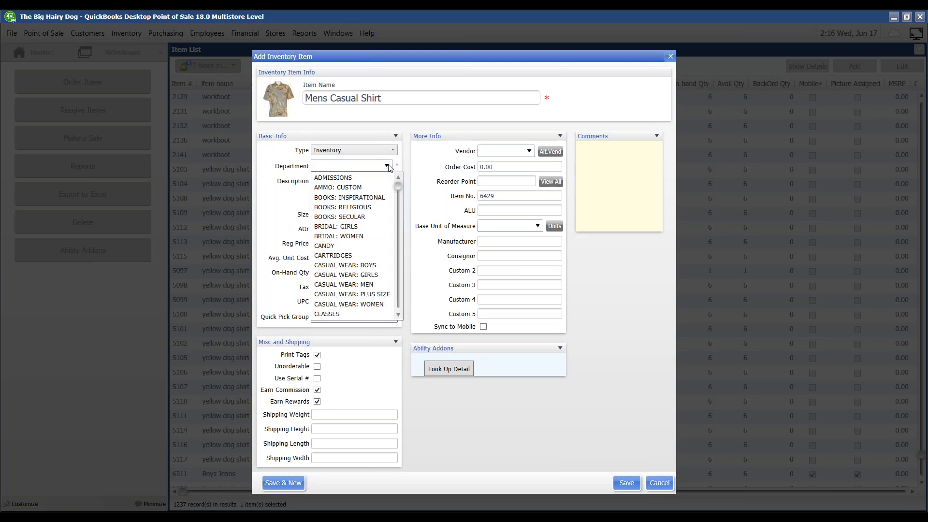
{"action": "left_click", "coordinate": [363, 284]}
Step: Enter "Short Sleeve pattern" as the item's description and "s" as its size
{"action": "left_click", "coordinate": [328, 183]}
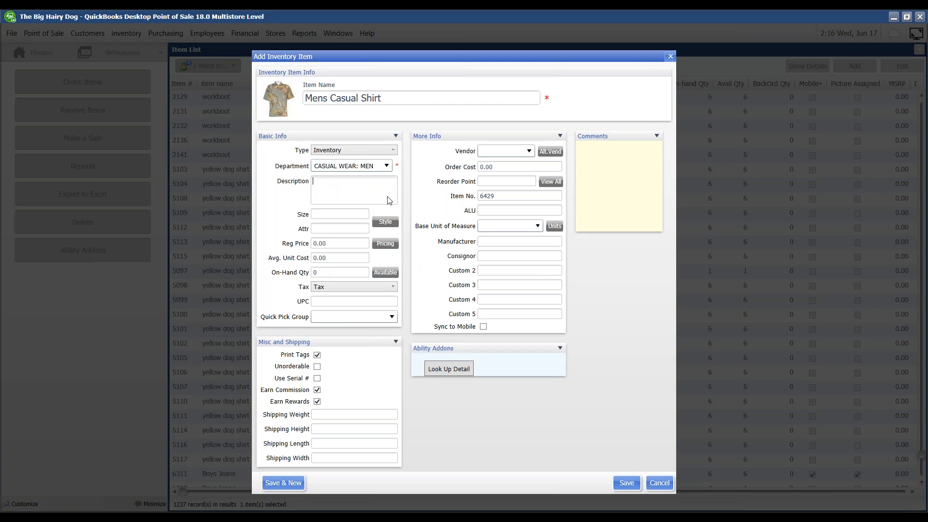
{"action": "type", "text": "Shor"}
{"action": "type", "text": "t Sle"}
{"action": "type", "text": "eve"}
{"action": "type", "text": " pattern"}
{"action": "type", "text": "s"}
Step: Set the item's vendor to Cascade and its order cost to 13.00, leaving the reorder point empty
{"action": "left_click", "coordinate": [530, 151]}
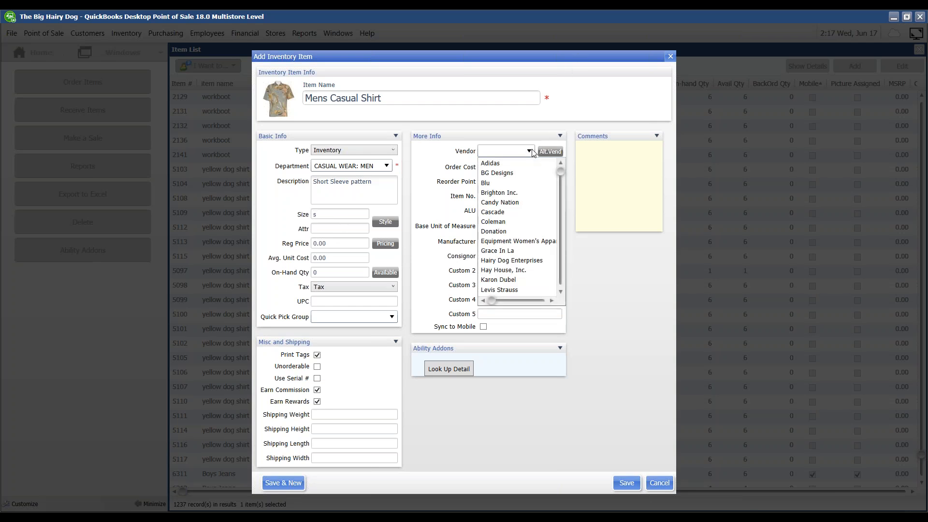
{"action": "left_click", "coordinate": [514, 212]}
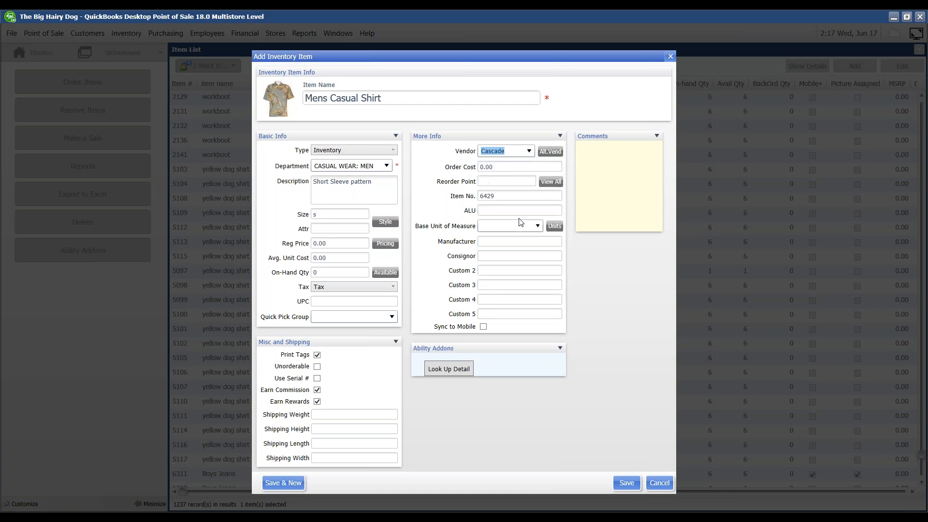
{"action": "left_click", "coordinate": [504, 167]}
{"action": "type", "text": "13.00"}
{"action": "left_click", "coordinate": [507, 182]}
Step: Set the item's base unit of measure to Each and enable syncing it to mobile
{"action": "left_click", "coordinate": [538, 227]}
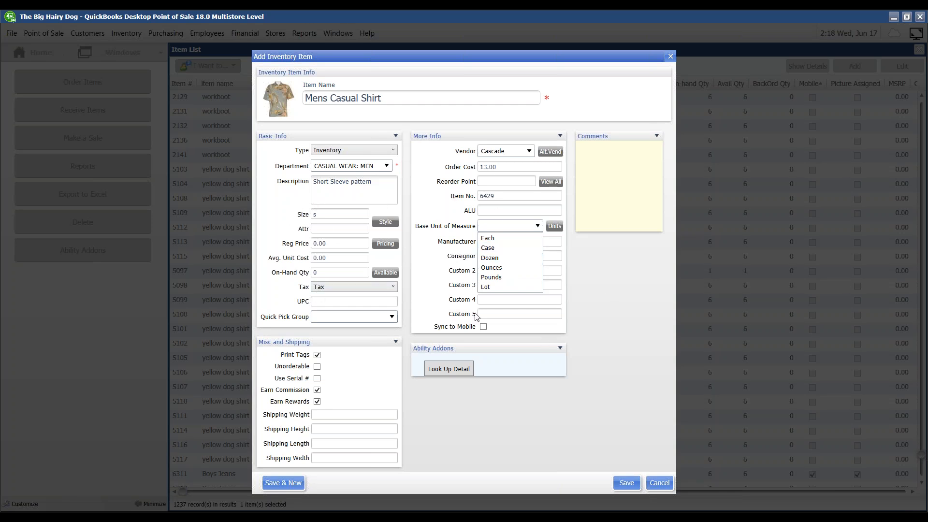
{"action": "left_click", "coordinate": [504, 238]}
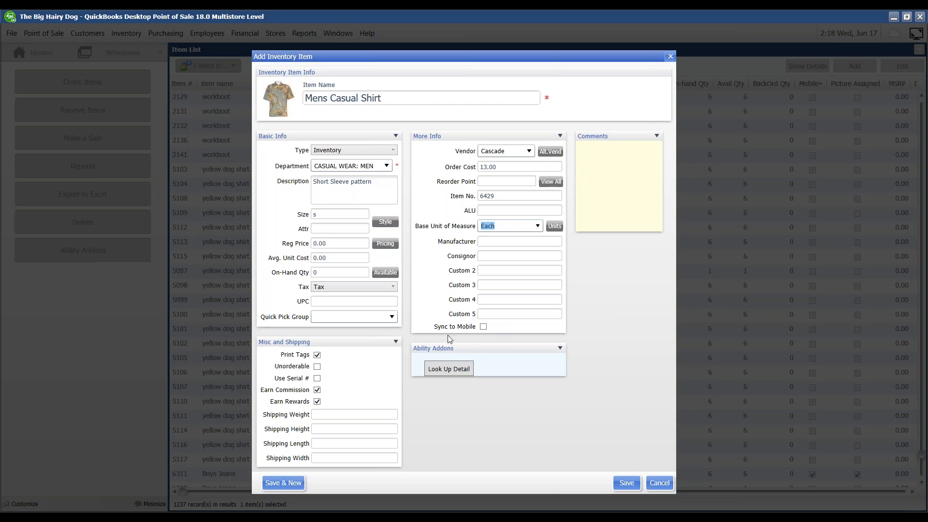
{"action": "left_click", "coordinate": [483, 327]}
Step: Save the item while opening its style grid, and apply the Men's Shirts style template
{"action": "left_click", "coordinate": [385, 222]}
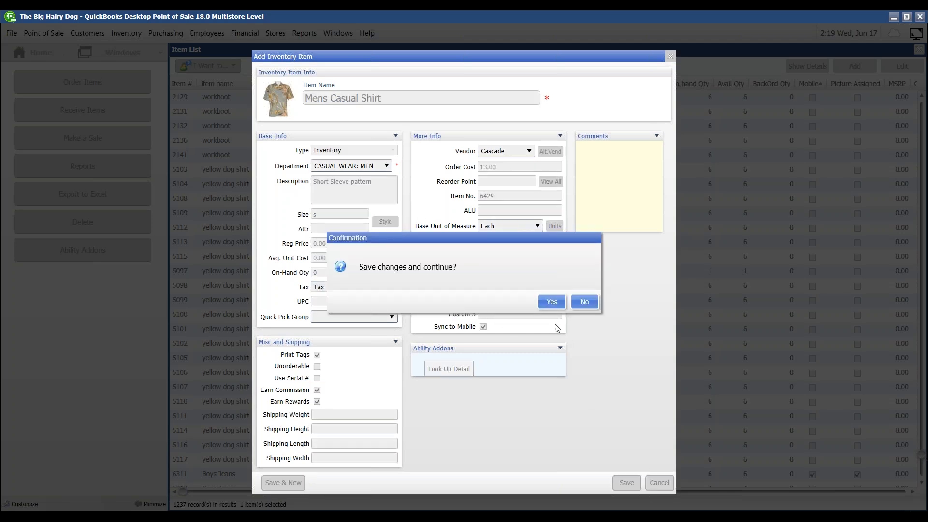
{"action": "left_click", "coordinate": [554, 305]}
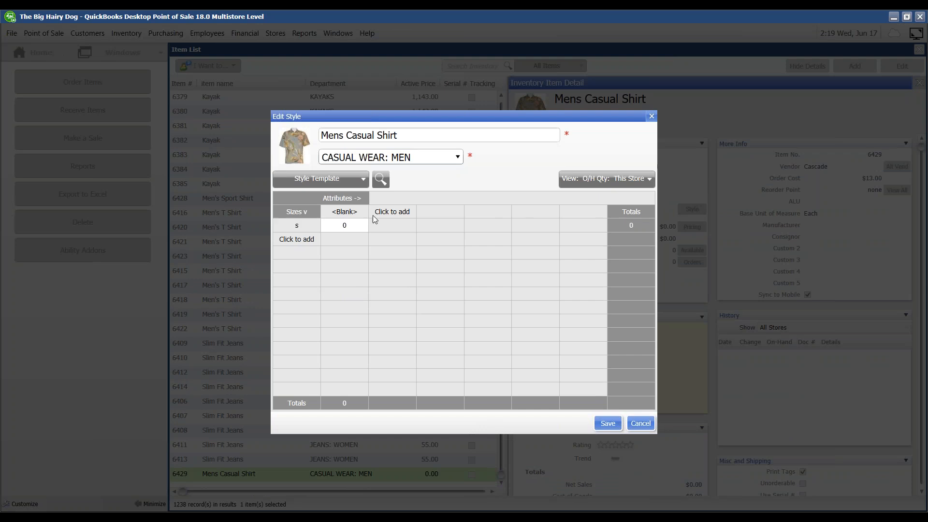
{"action": "left_click", "coordinate": [364, 180]}
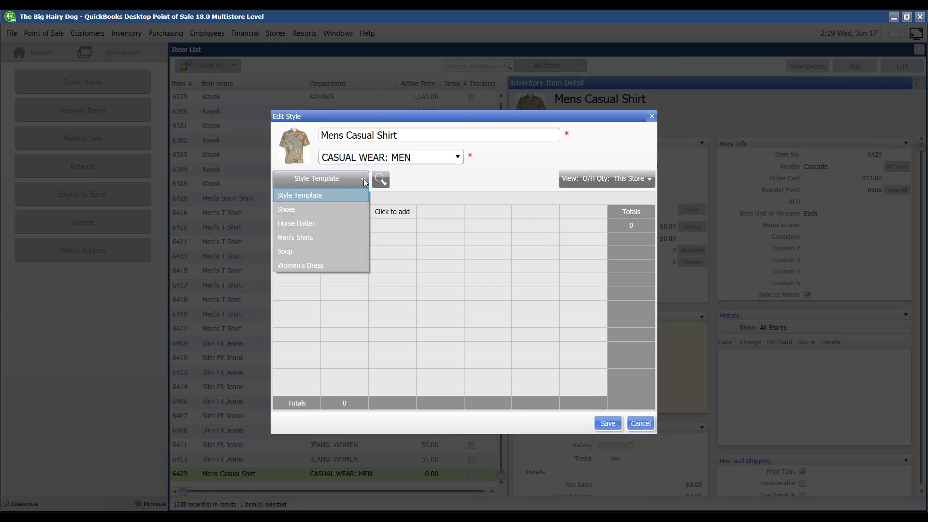
{"action": "left_click", "coordinate": [290, 236]}
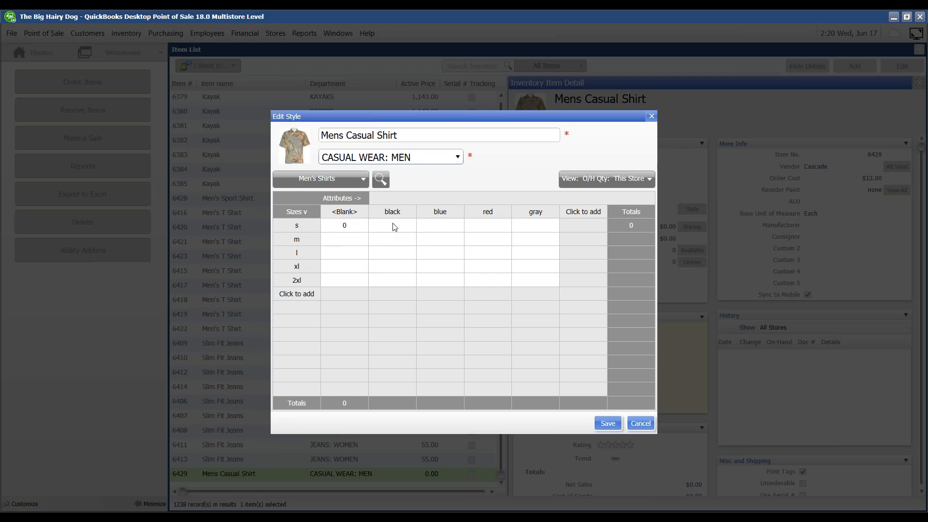
Step: Reset the style template selection to the default and add a new style template named "New Men's Shirt"
{"action": "left_click", "coordinate": [361, 179]}
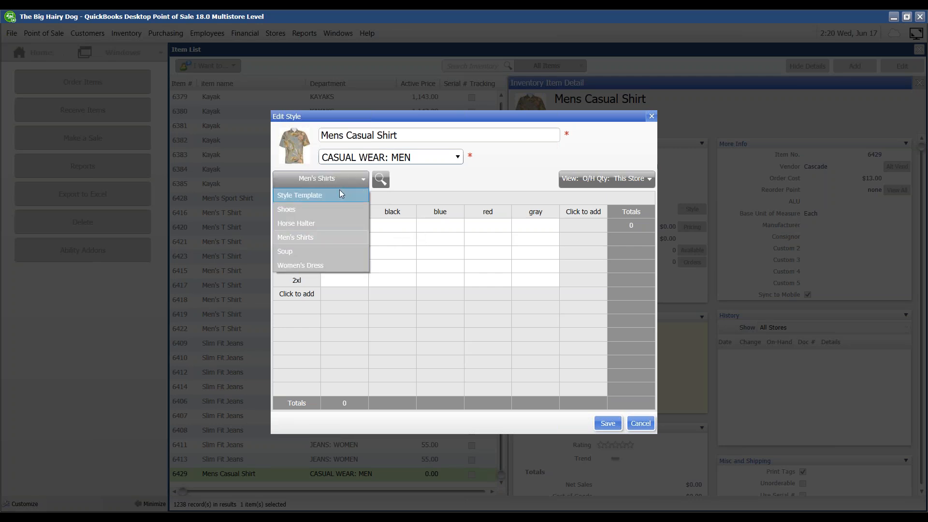
{"action": "left_click", "coordinate": [338, 192]}
{"action": "left_click", "coordinate": [365, 179]}
{"action": "left_click", "coordinate": [364, 178]}
{"action": "left_click", "coordinate": [380, 179]}
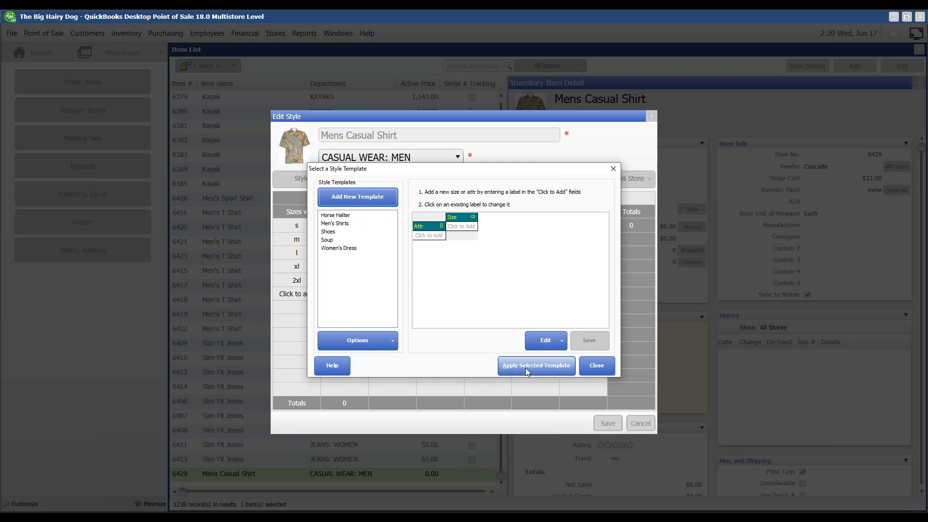
{"action": "left_click", "coordinate": [351, 198]}
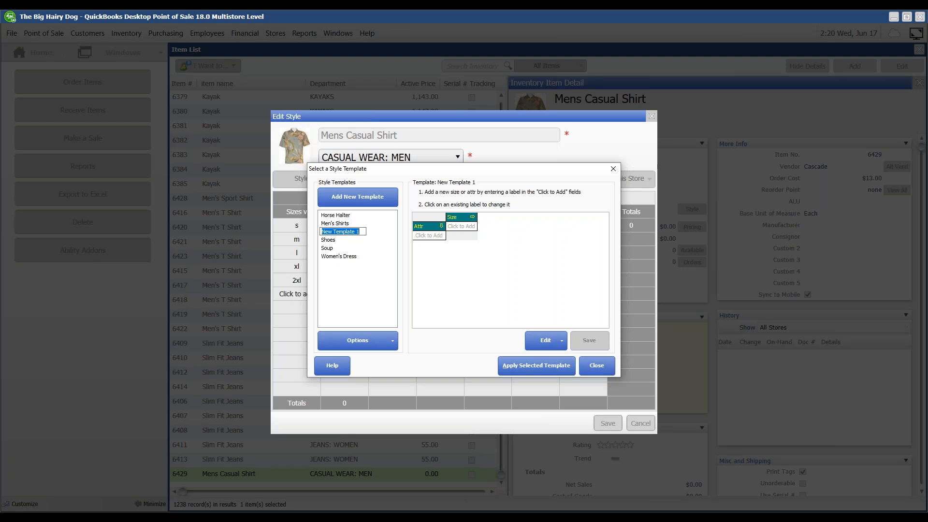
{"action": "type", "text": "New Men's Shirt"}
{"action": "key", "text": "Return"}
Step: Add the sizes s, m and l to the New Men's Shirt template
{"action": "left_click", "coordinate": [471, 227]}
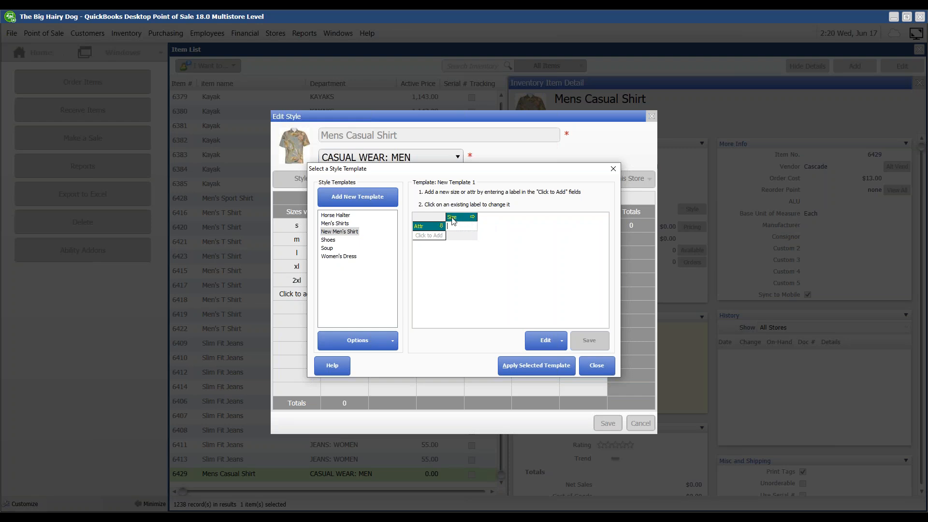
{"action": "type", "text": "s"}
{"action": "key", "text": "Return"}
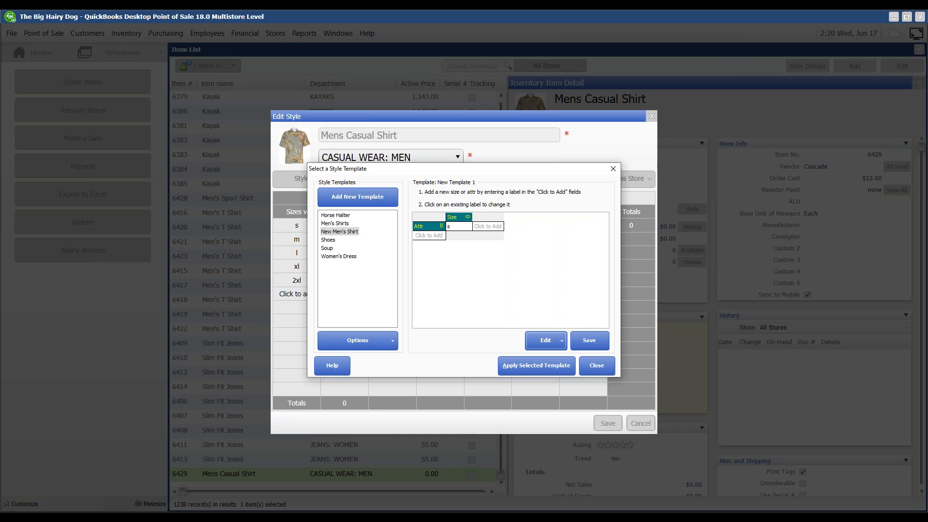
{"action": "left_click", "coordinate": [493, 227]}
{"action": "type", "text": "m"}
{"action": "key", "text": "Tab"}
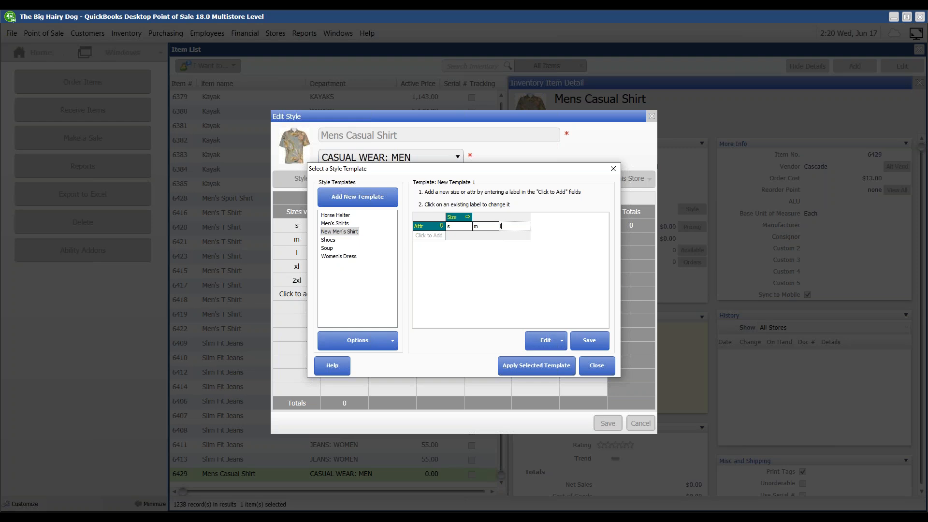
Step: Add the attribute "Camo" to the New Men's Shirt template
{"action": "left_click", "coordinate": [433, 238]}
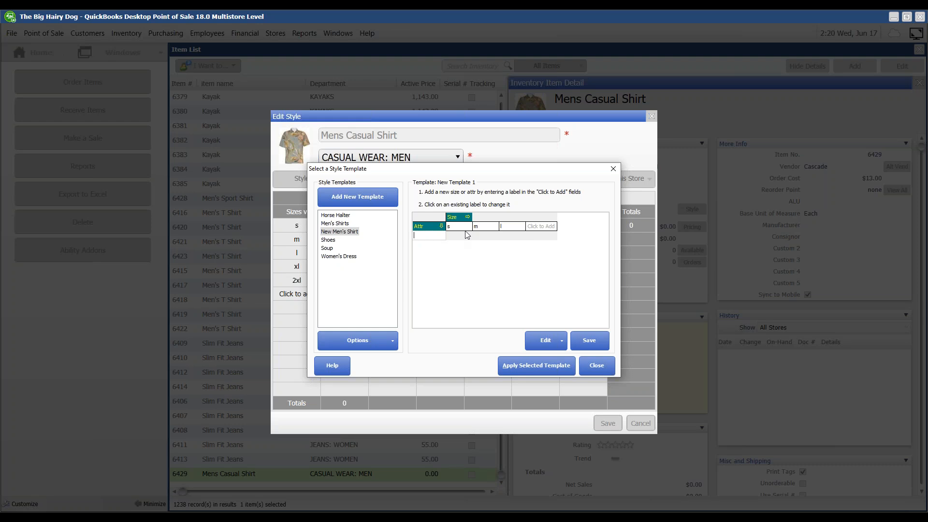
{"action": "type", "text": "Camo"}
{"action": "key", "text": "Return"}
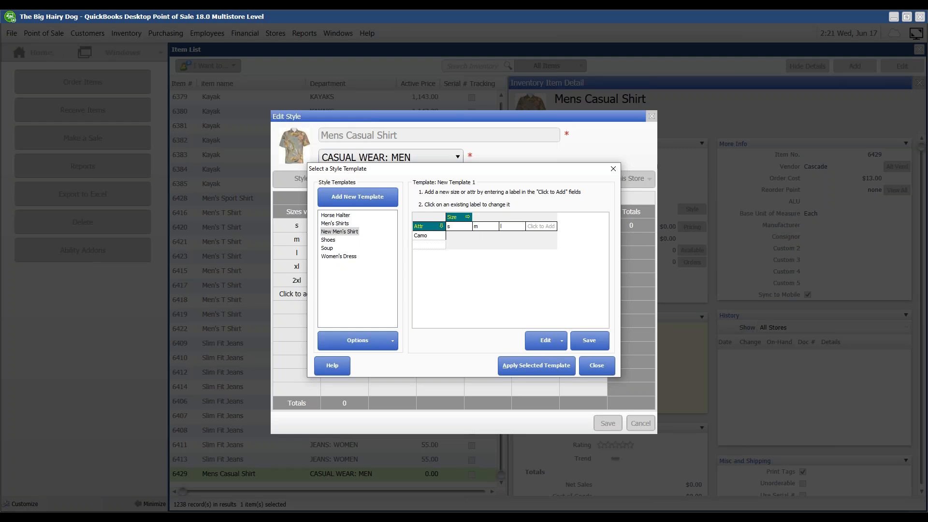
Step: Add the attributes Khaki and Gray to the New Men's Shirt template and save the template
{"action": "type", "text": "Khaki"}
{"action": "key", "text": "Return"}
{"action": "type", "text": "Gray"}
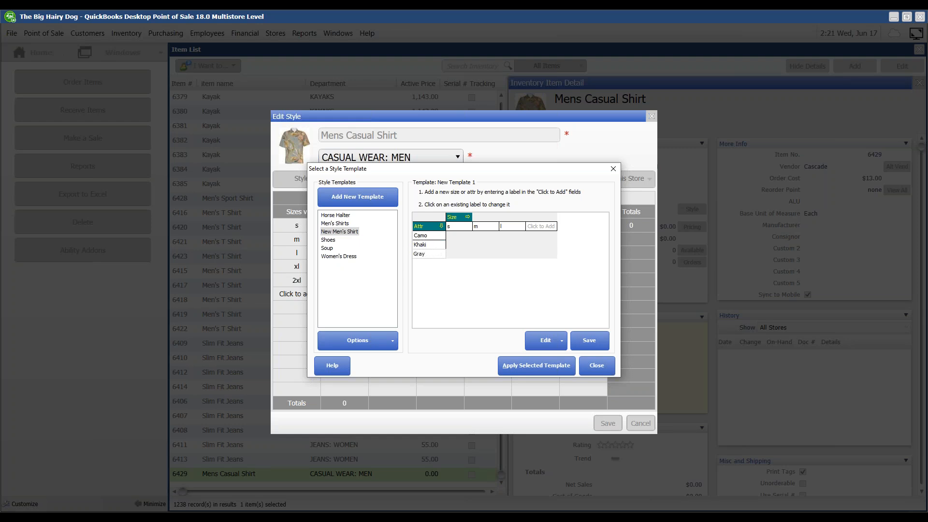
{"action": "left_click", "coordinate": [458, 237]}
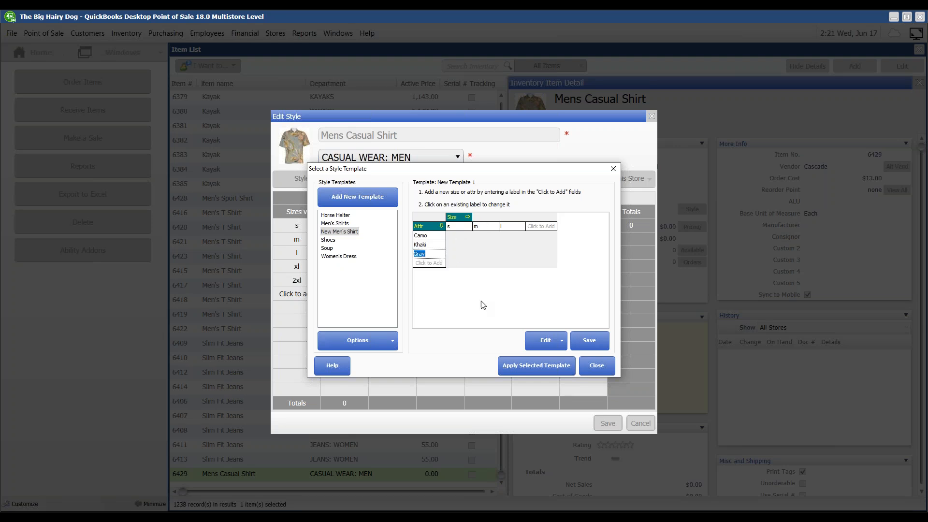
{"action": "left_click", "coordinate": [587, 343]}
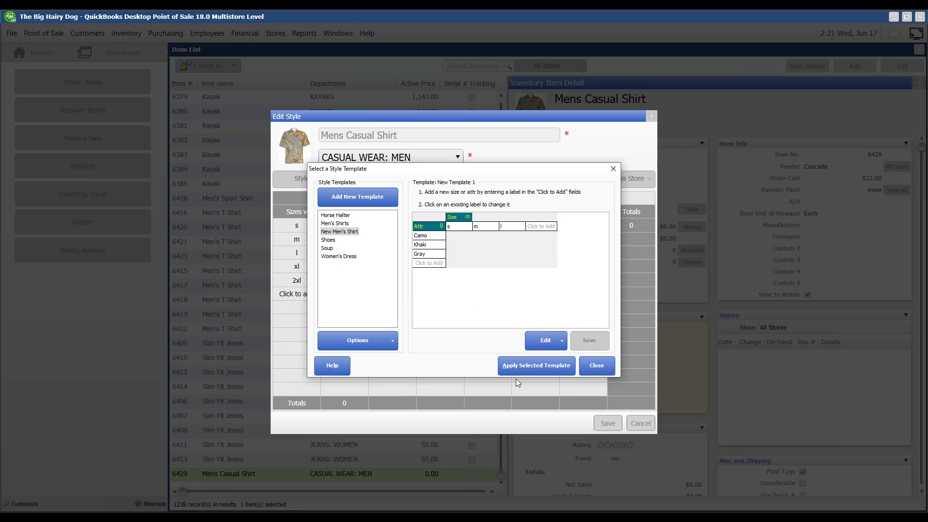
Step: Apply the New Men's Shirt template to the Mens Casual Shirt style
{"action": "left_click", "coordinate": [573, 371]}
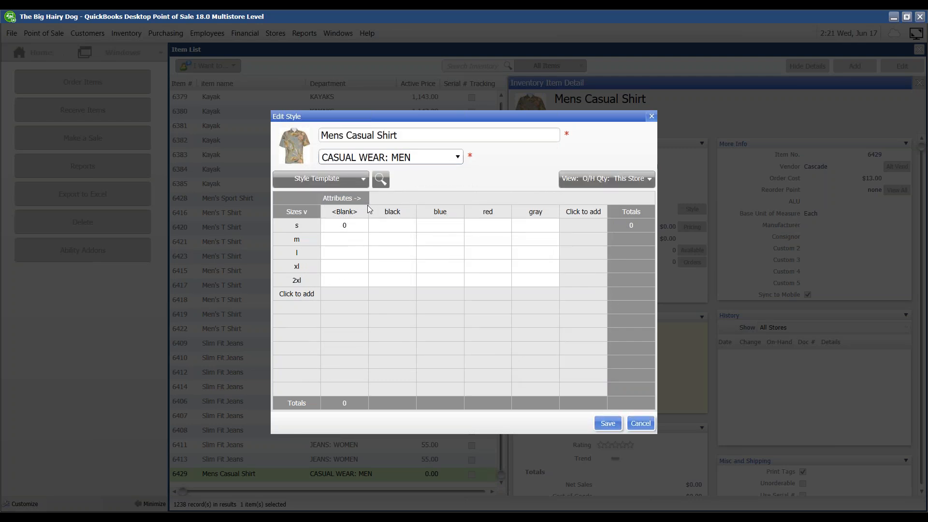
{"action": "left_click", "coordinate": [381, 180]}
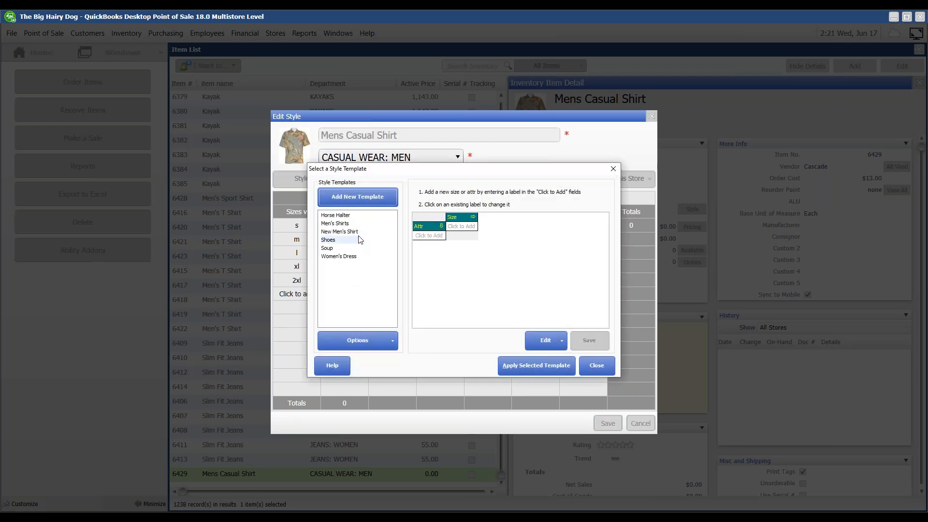
{"action": "left_click", "coordinate": [532, 367]}
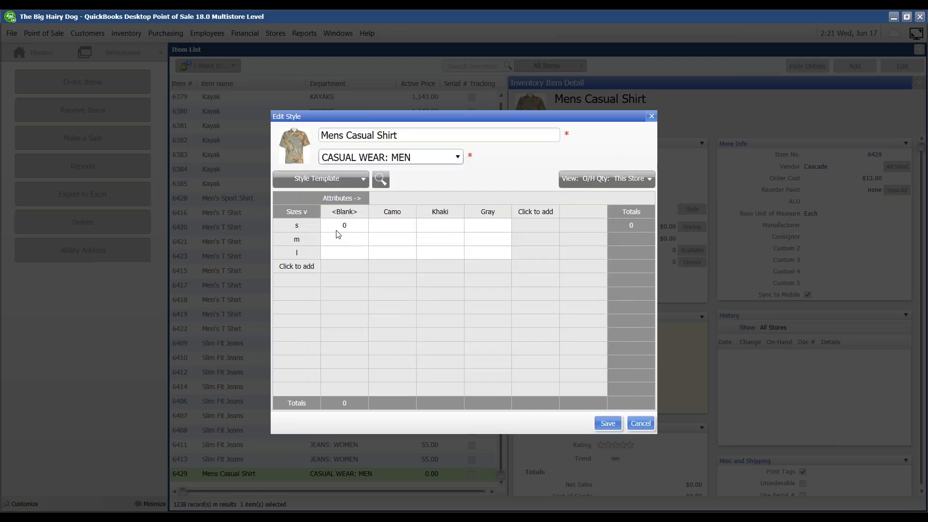
Step: Enter a quantity of 0 for sizes s, m and l in Camo, Khaki and Gray, and save the style
{"action": "left_click", "coordinate": [391, 227]}
{"action": "type", "text": "0"}
{"action": "left_click", "coordinate": [393, 240]}
{"action": "type", "text": "0"}
{"action": "left_click", "coordinate": [397, 254]}
{"action": "type", "text": "0"}
{"action": "left_click", "coordinate": [457, 226]}
{"action": "type", "text": "0"}
{"action": "left_click", "coordinate": [453, 242]}
{"action": "type", "text": "0"}
{"action": "left_click", "coordinate": [446, 254]}
{"action": "type", "text": "0"}
{"action": "left_click", "coordinate": [489, 227]}
{"action": "type", "text": "0"}
{"action": "left_click", "coordinate": [488, 240]}
{"action": "type", "text": "0"}
{"action": "left_click", "coordinate": [608, 422]}
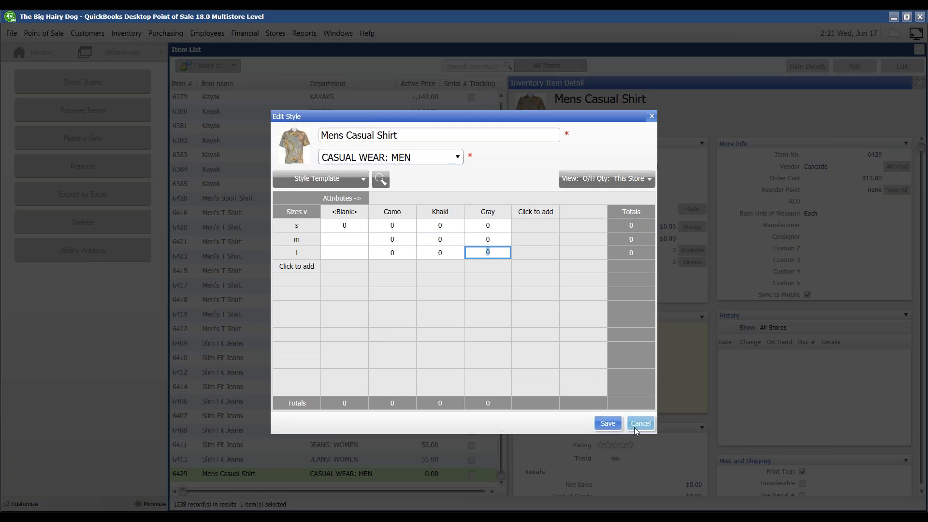
{"action": "left_click", "coordinate": [610, 424]}
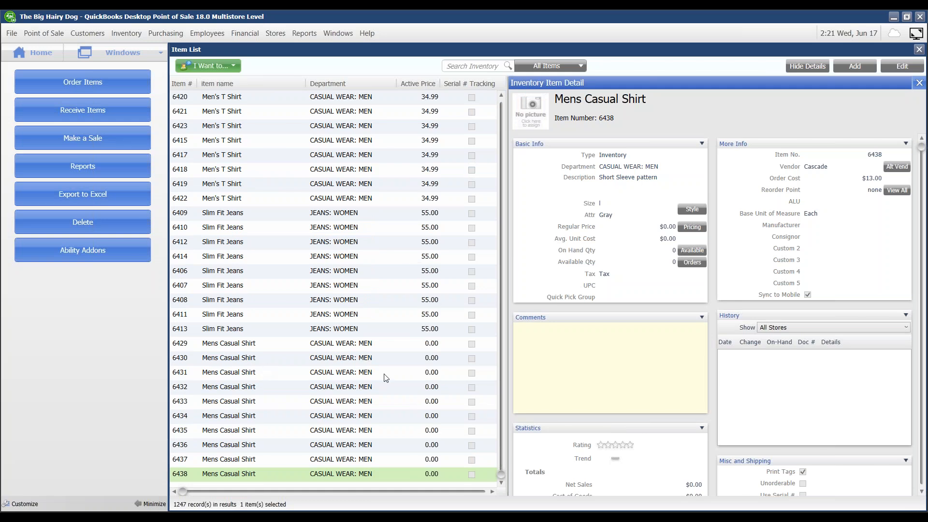
Step: Hide the item details and start a purchase order for the nine Camo, Khaki and Gray Mens Casual Shirt items
{"action": "left_click", "coordinate": [807, 66]}
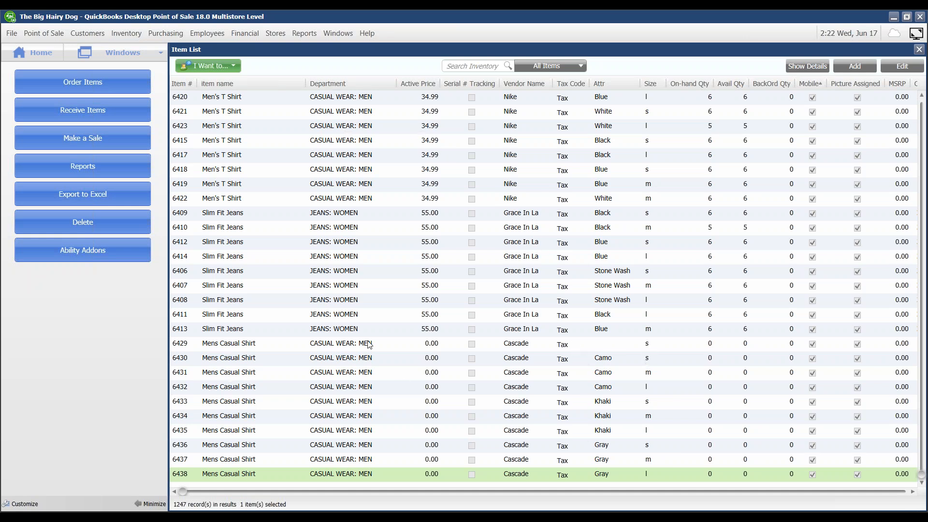
{"action": "left_click", "coordinate": [233, 348]}
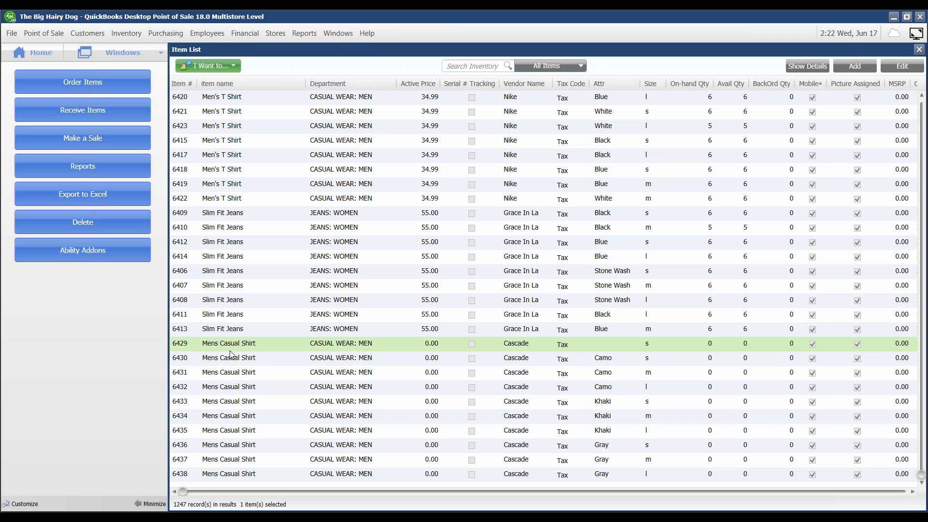
{"action": "left_click", "coordinate": [232, 360]}
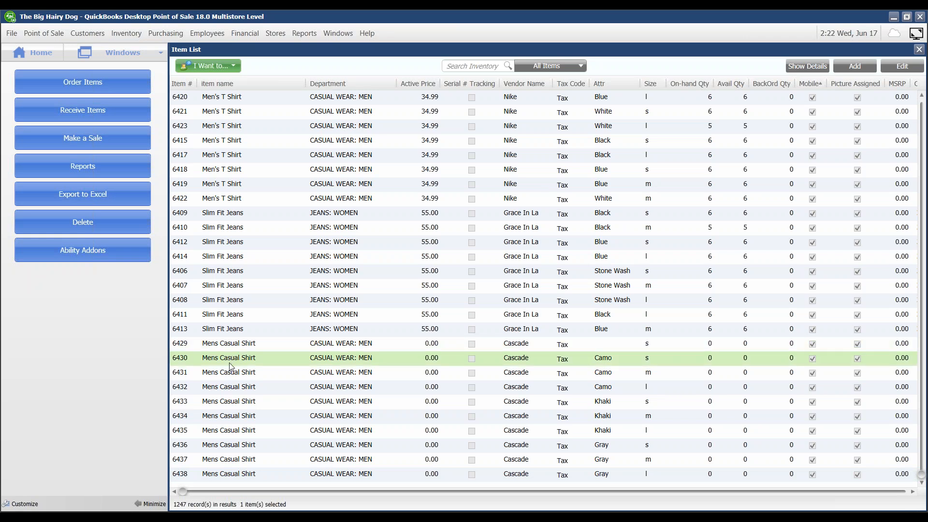
{"action": "left_click", "coordinate": [215, 478], "text": "shift"}
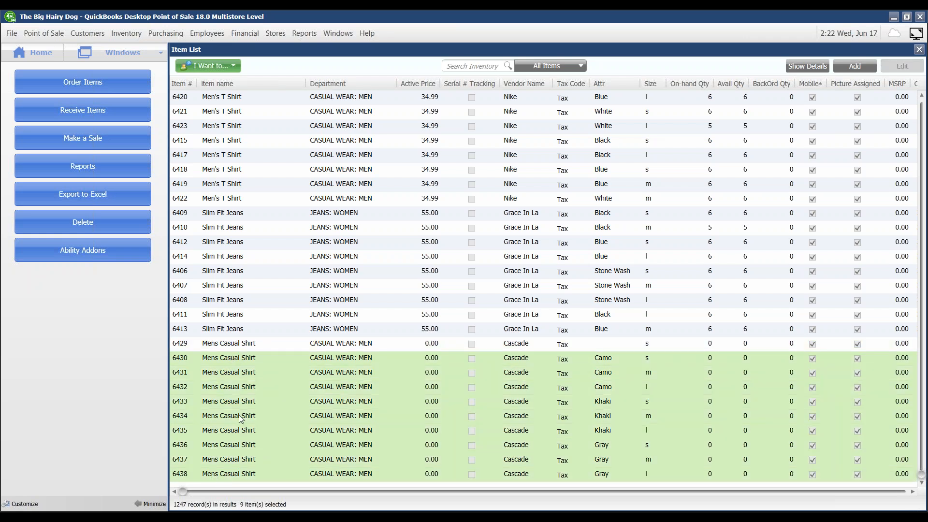
{"action": "left_click", "coordinate": [65, 82]}
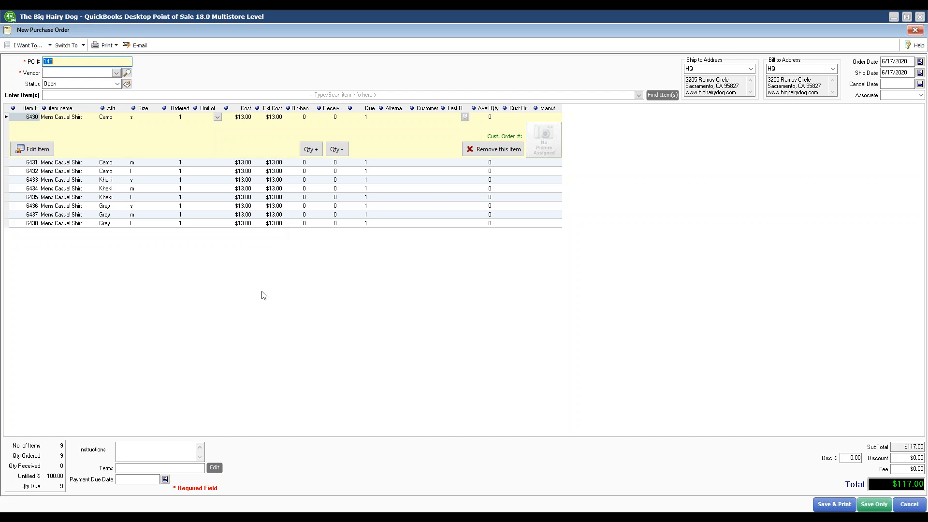
Step: Set the ordered quantity to 5 for each of the nine shirt items on the purchase order
{"action": "left_click", "coordinate": [184, 117]}
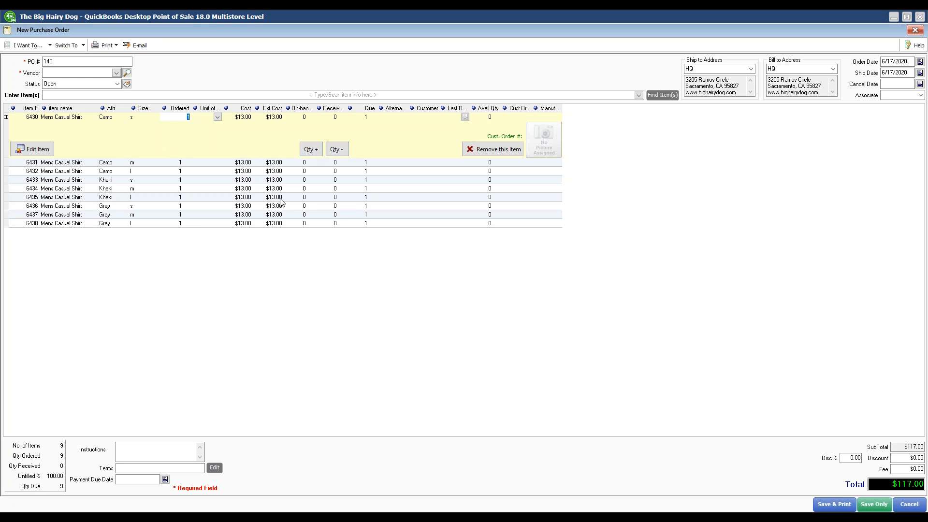
{"action": "type", "text": "5"}
{"action": "key", "text": "Down"}
{"action": "key", "text": "5"}
{"action": "key", "text": "Down"}
{"action": "key", "text": "5"}
{"action": "key", "text": "Down"}
{"action": "key", "text": "5"}
{"action": "key", "text": "Down"}
{"action": "key", "text": "5"}
{"action": "key", "text": "Down"}
{"action": "key", "text": "5"}
{"action": "key", "text": "Down"}
{"action": "key", "text": "5"}
{"action": "key", "text": "Down"}
{"action": "key", "text": "5"}
{"action": "key", "text": "Down"}
{"action": "type", "text": "5"}
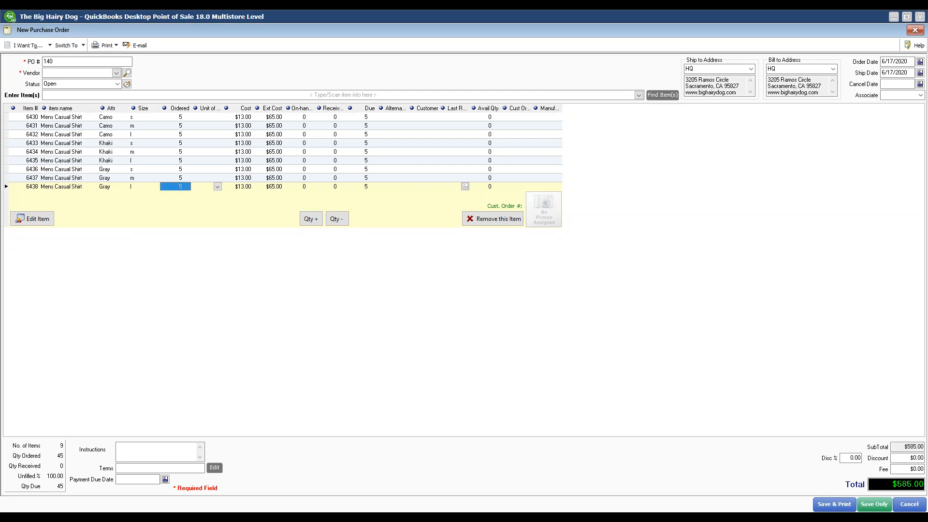
Step: Complete the purchase order header with the ship date 6/30/2020, the ordering associate and the vendor Cascade
{"action": "left_click", "coordinate": [920, 73]}
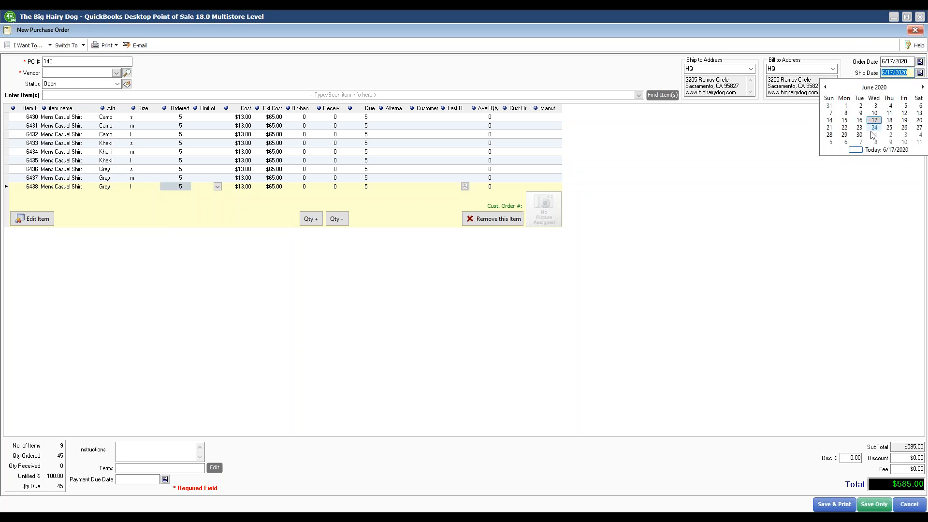
{"action": "left_click", "coordinate": [860, 135]}
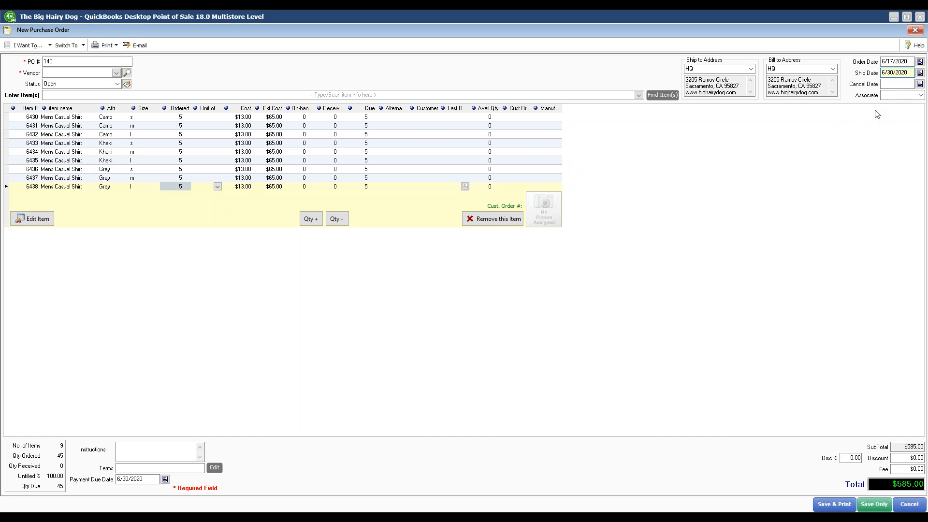
{"action": "left_click", "coordinate": [919, 96]}
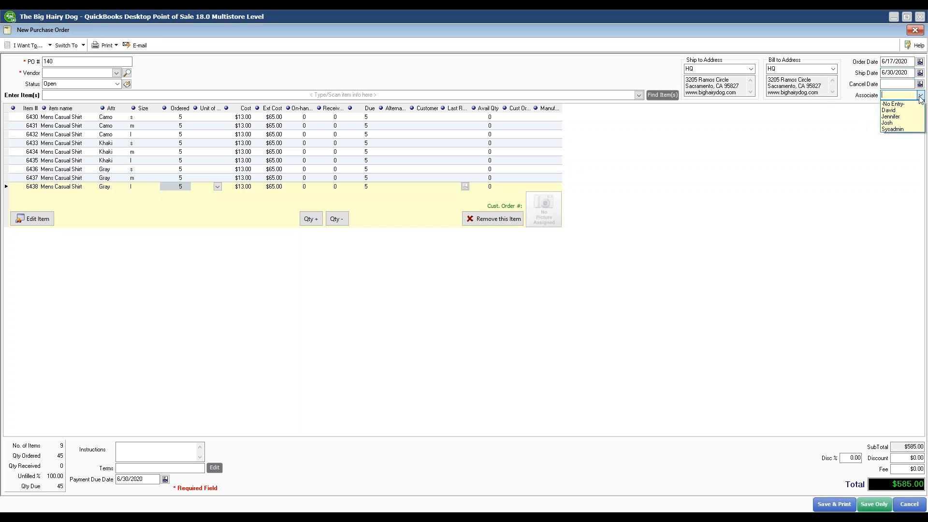
{"action": "left_click", "coordinate": [891, 123]}
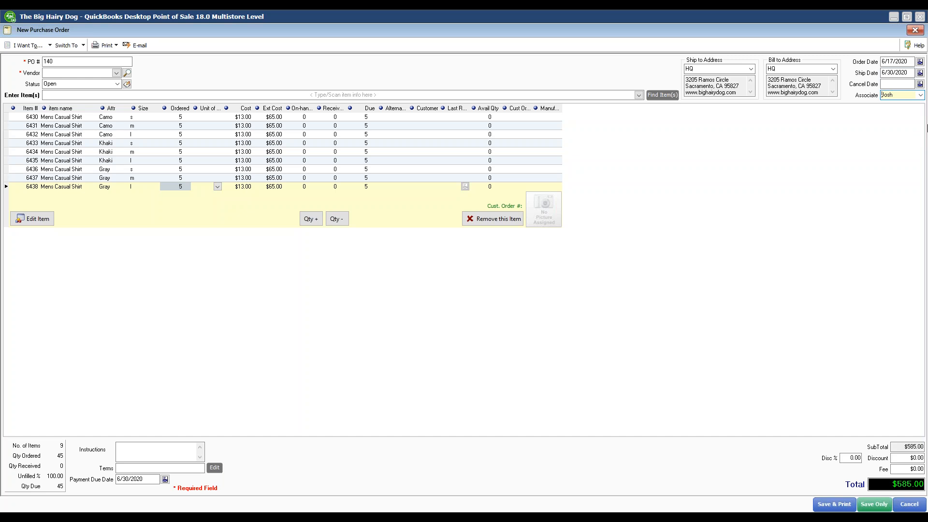
{"action": "left_click", "coordinate": [115, 74]}
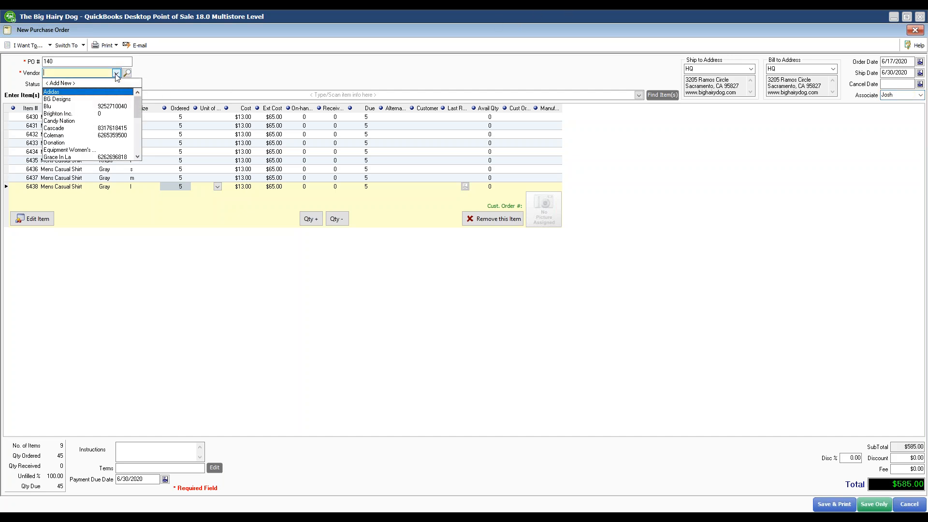
{"action": "left_click", "coordinate": [57, 129]}
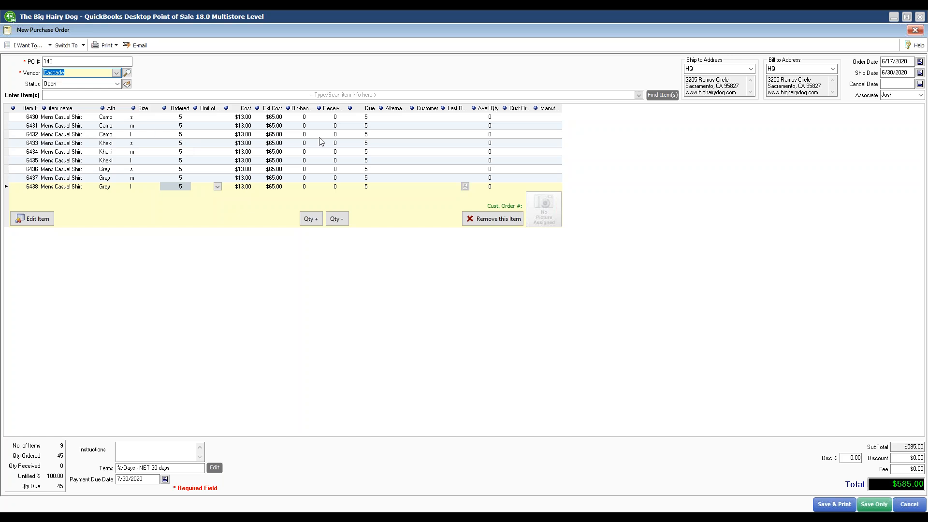
Step: Save the purchase order with a print preview and exit the preview
{"action": "left_click", "coordinate": [133, 448]}
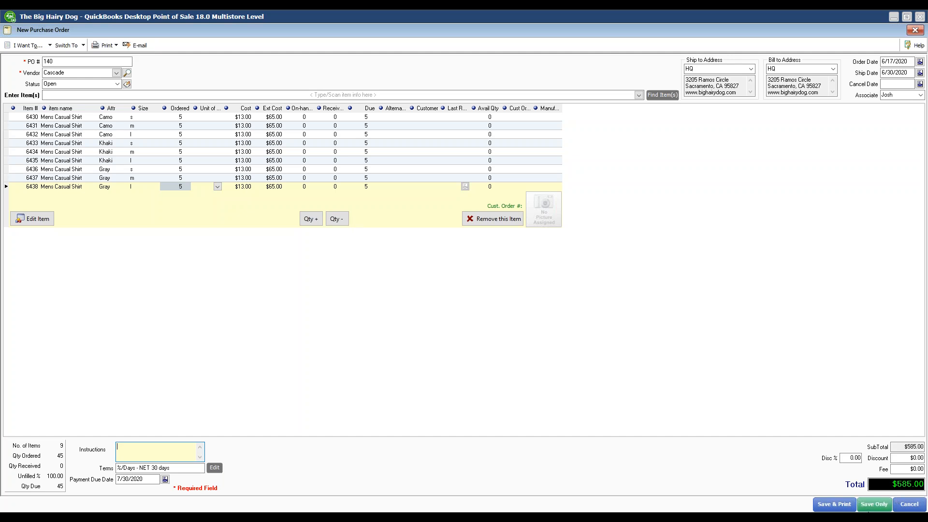
{"action": "left_click", "coordinate": [868, 510]}
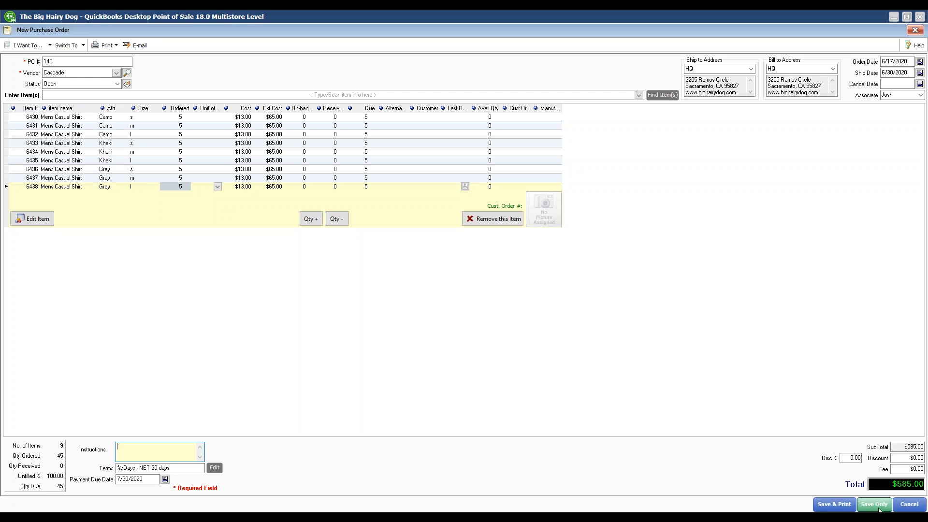
{"action": "left_click", "coordinate": [844, 508]}
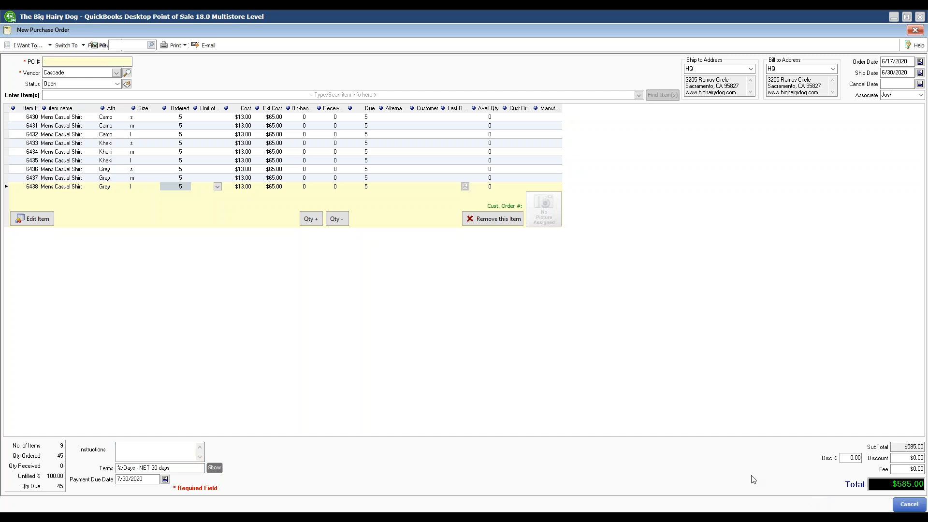
{"action": "left_click", "coordinate": [544, 389]}
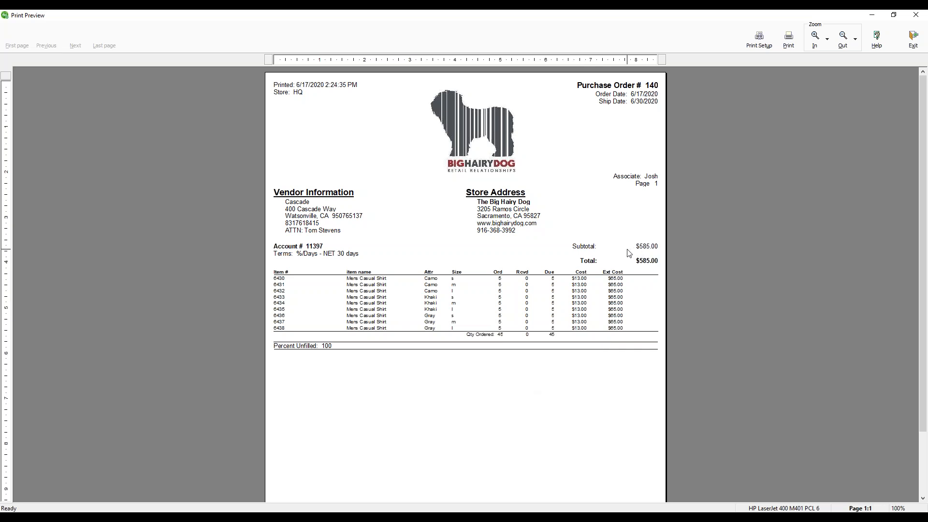
{"action": "left_click", "coordinate": [913, 39]}
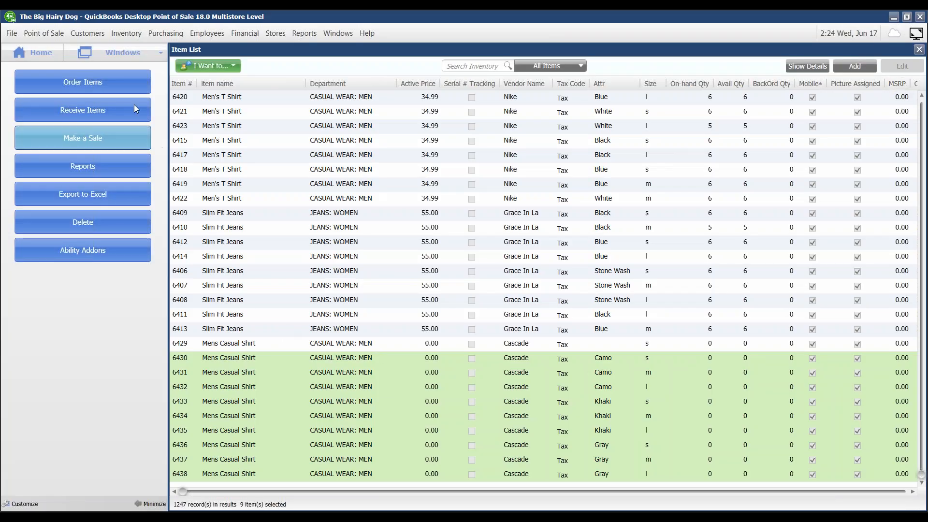
Step: Return to the home navigator and open the purchase order list
{"action": "left_click", "coordinate": [37, 53]}
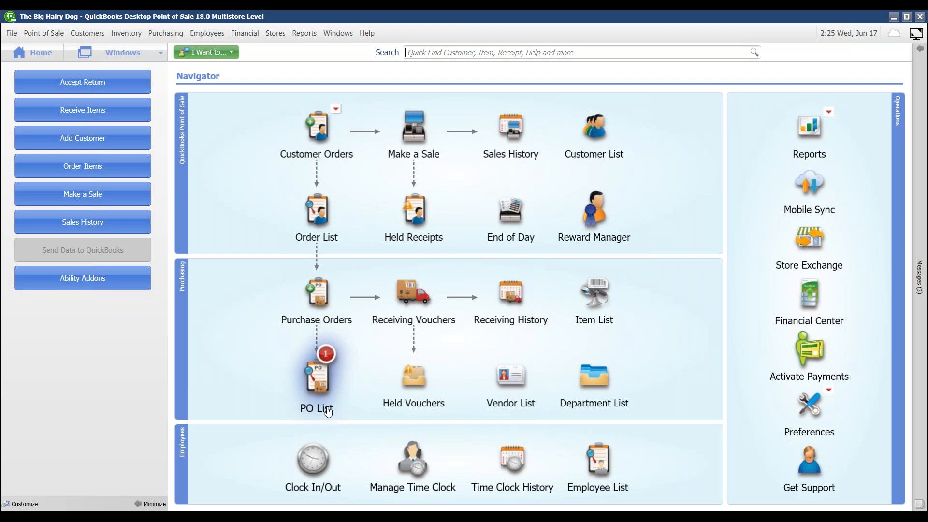
{"action": "left_click", "coordinate": [326, 357]}
{"action": "left_click", "coordinate": [407, 420]}
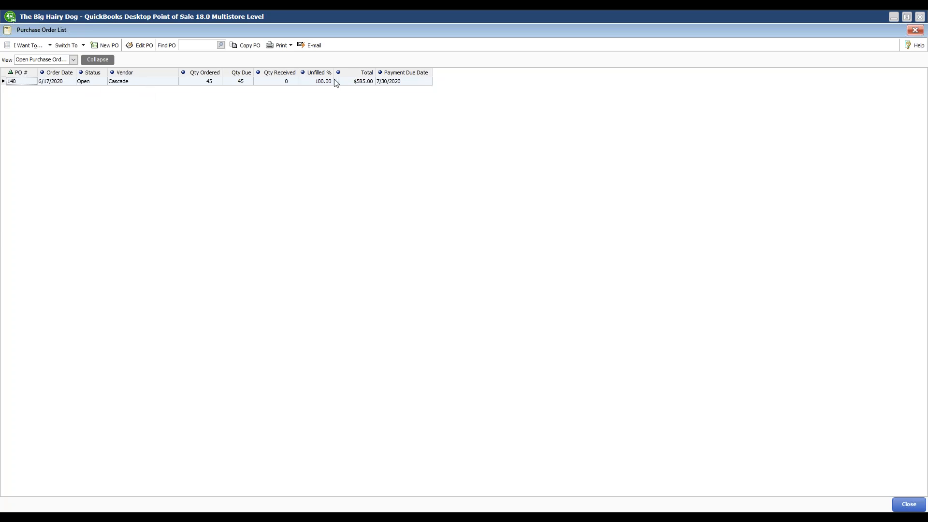
Step: Receive all items of the open Cascade purchase order into a receiving voucher
{"action": "left_click", "coordinate": [50, 46]}
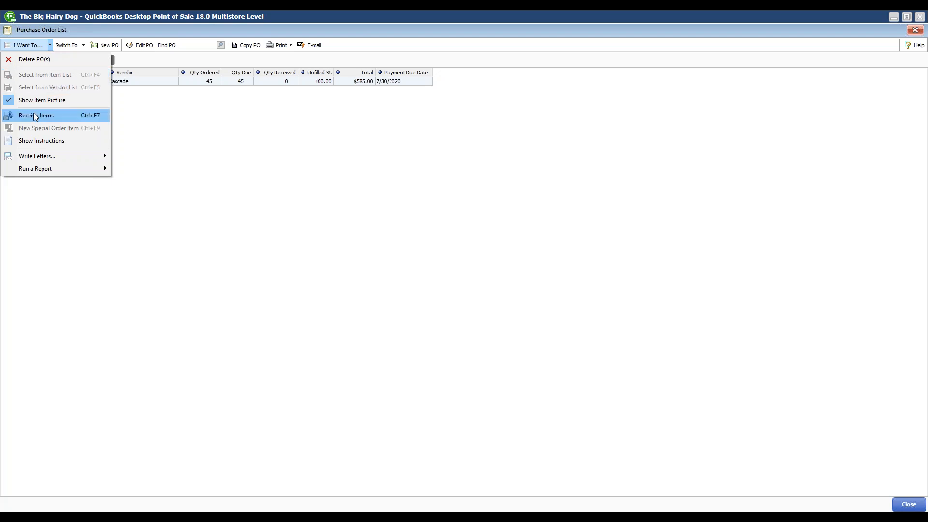
{"action": "left_click", "coordinate": [36, 116]}
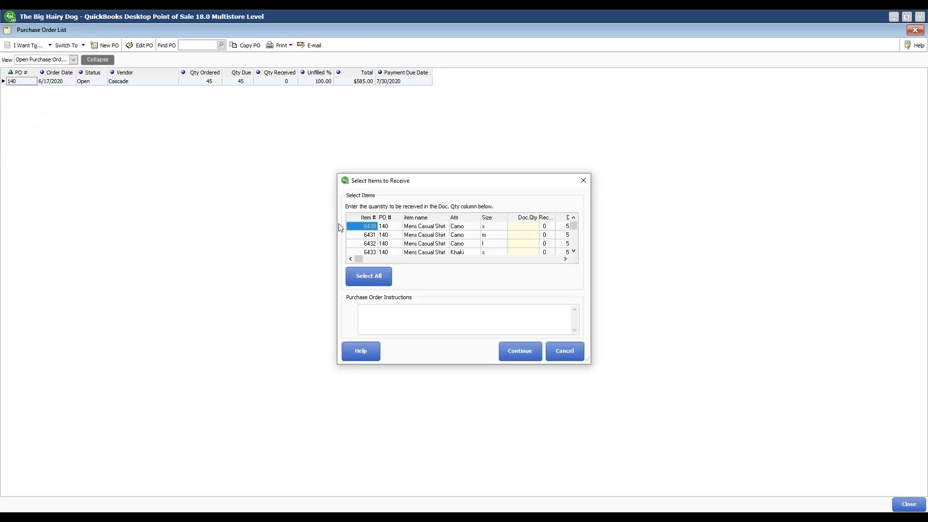
{"action": "left_click", "coordinate": [361, 277]}
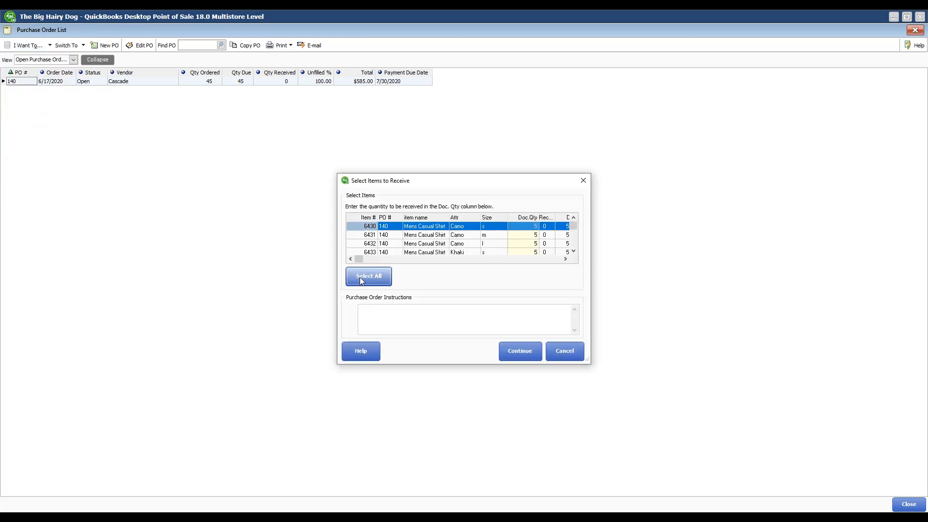
{"action": "left_click", "coordinate": [531, 355]}
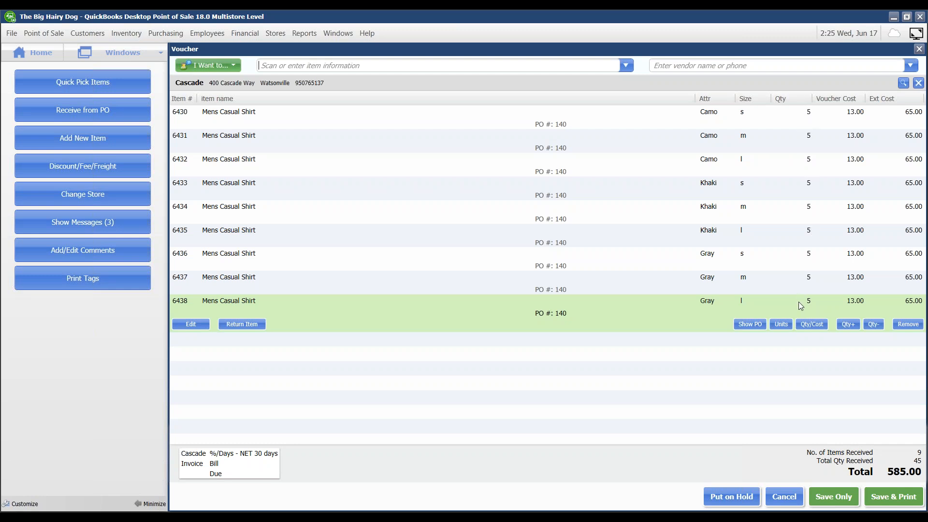
Step: Open the small Camo shirt's voucher quantity for editing, and select the medium Camo shirt line
{"action": "left_click", "coordinate": [779, 113]}
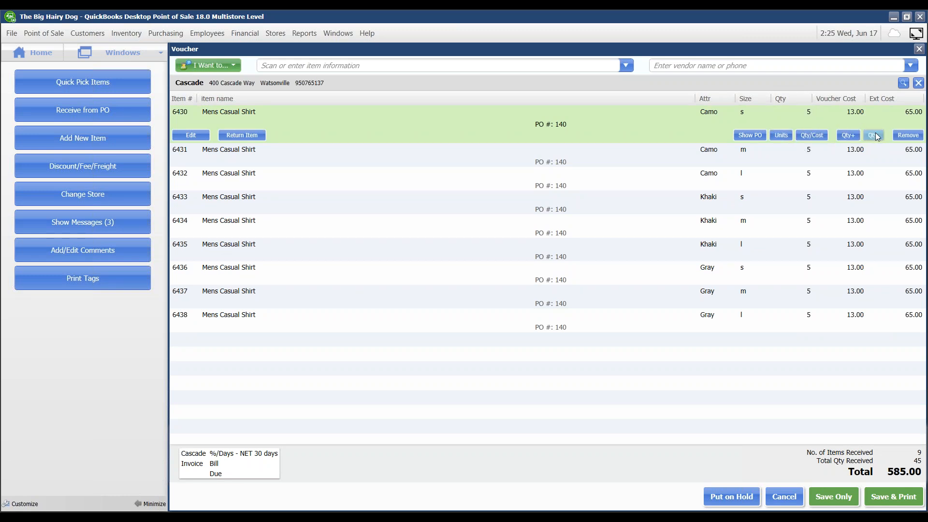
{"action": "left_click", "coordinate": [810, 113]}
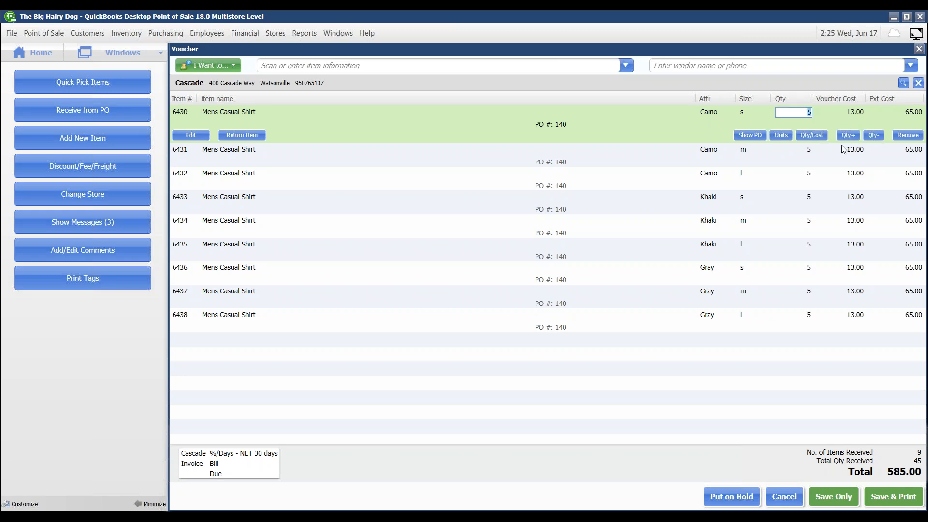
{"action": "left_click", "coordinate": [710, 160]}
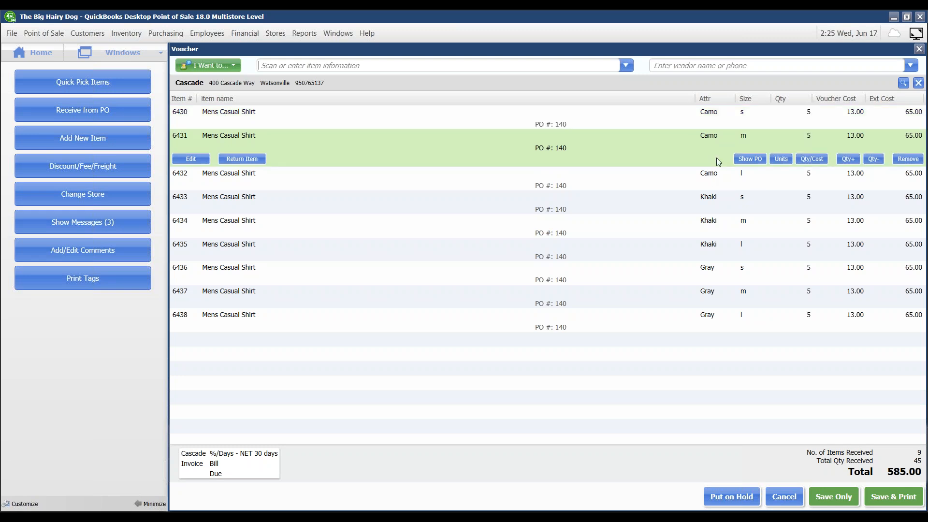
Step: Preview the print tag of the large Camo shirt with the Avery 5160 template from the first label position, enlarge it and exit the preview
{"action": "left_click", "coordinate": [591, 185]}
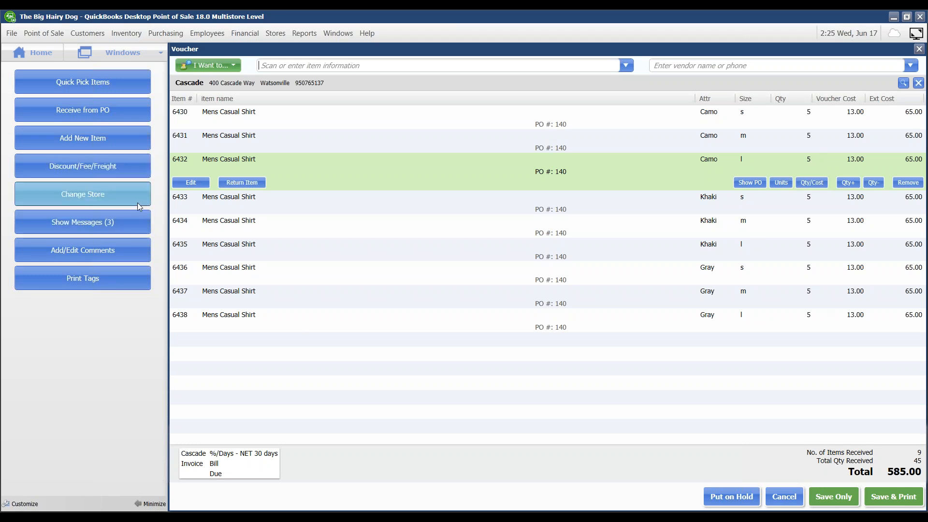
{"action": "left_click", "coordinate": [209, 64]}
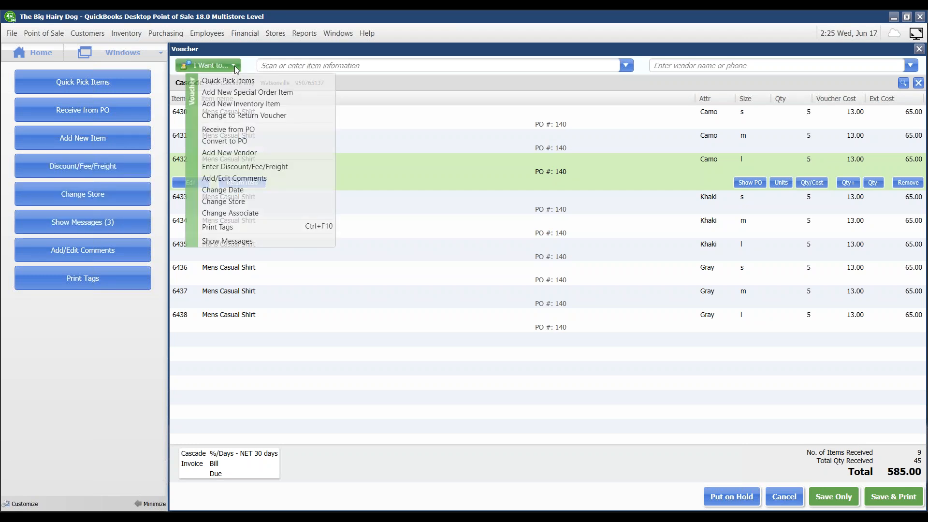
{"action": "left_click", "coordinate": [211, 229]}
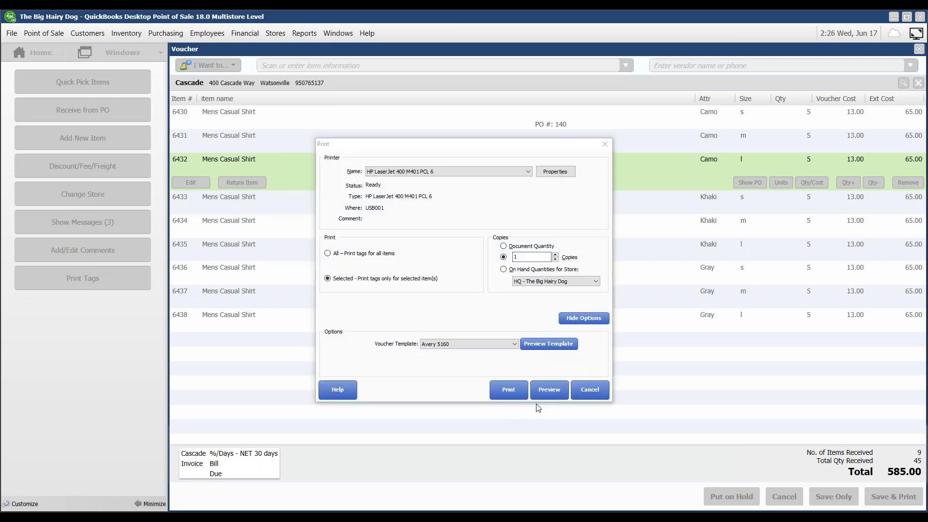
{"action": "left_click", "coordinate": [547, 391]}
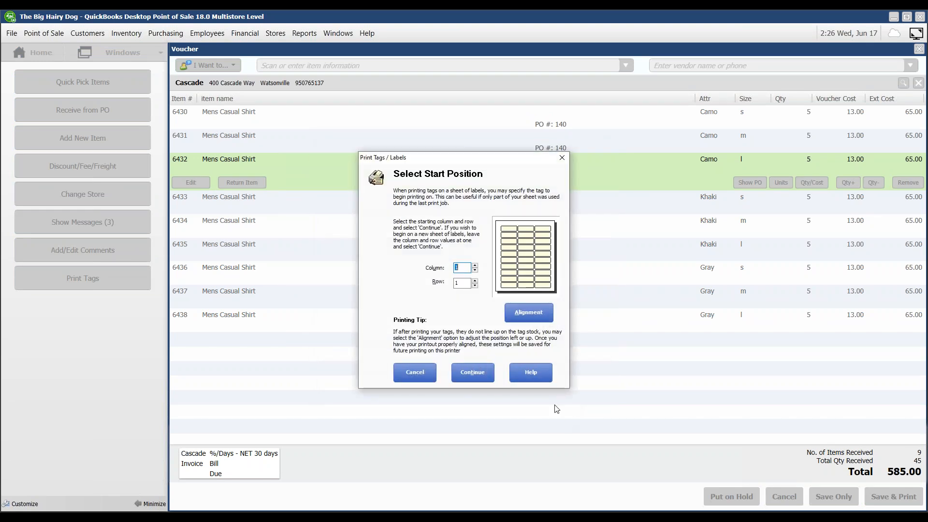
{"action": "left_click", "coordinate": [472, 368]}
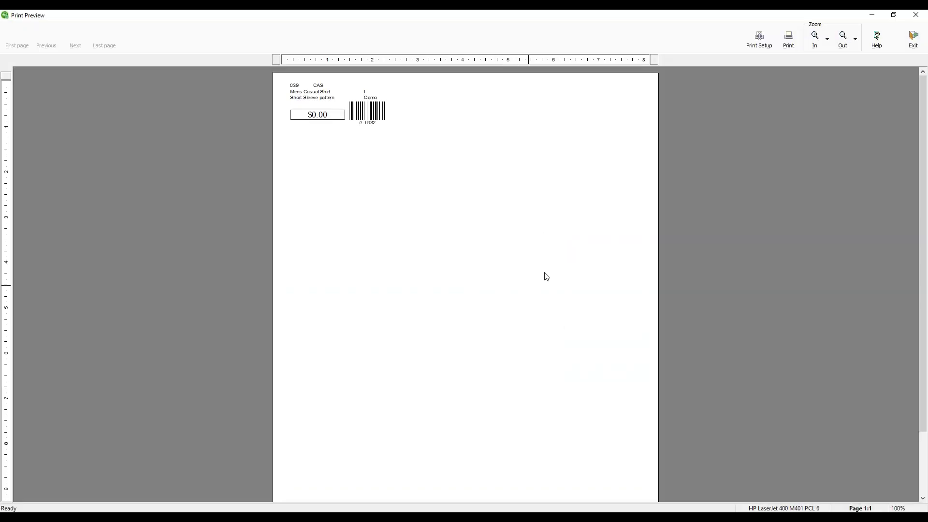
{"action": "left_click", "coordinate": [816, 37]}
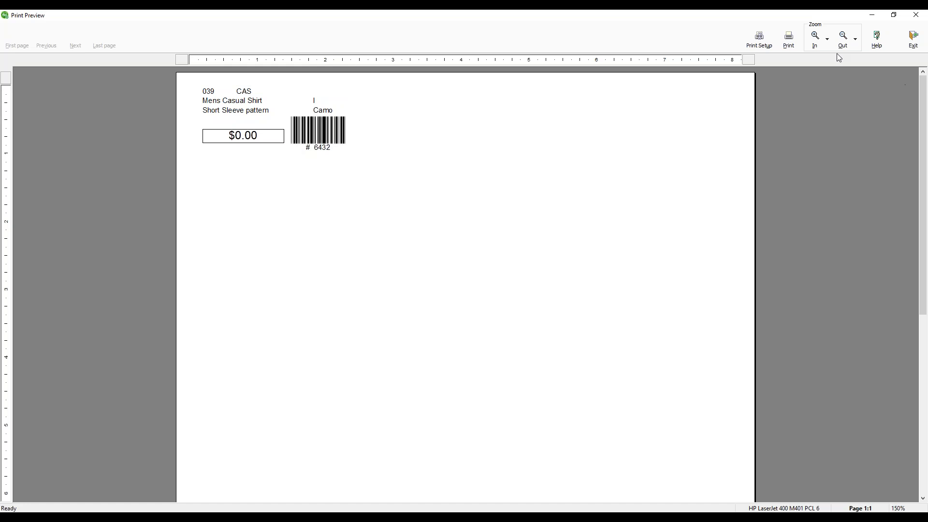
{"action": "left_click", "coordinate": [912, 39]}
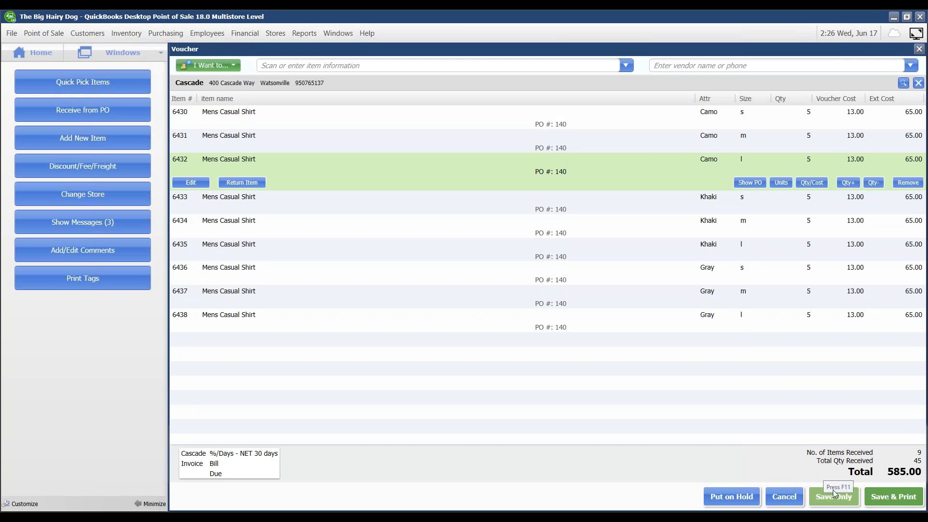
Step: Save the Cascade receiving voucher without printing and go back to the item list
{"action": "left_click", "coordinate": [823, 496]}
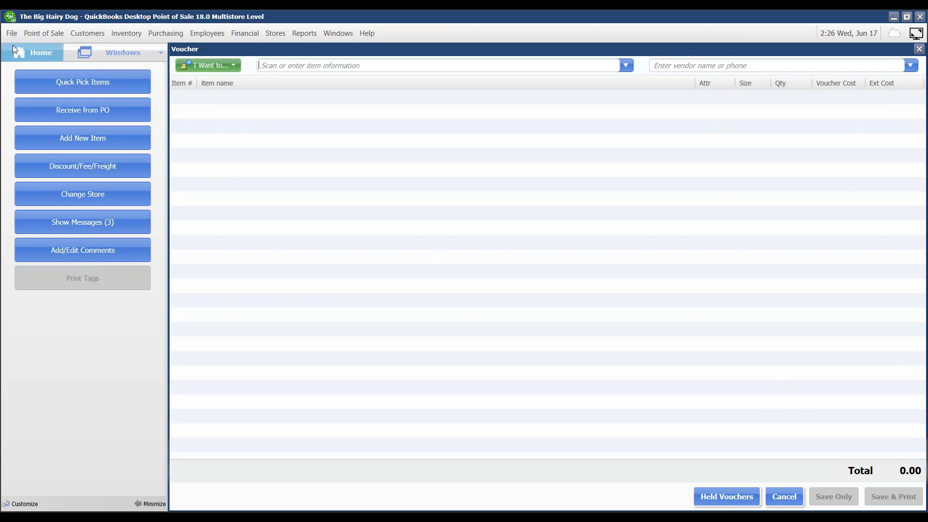
{"action": "left_click", "coordinate": [34, 53]}
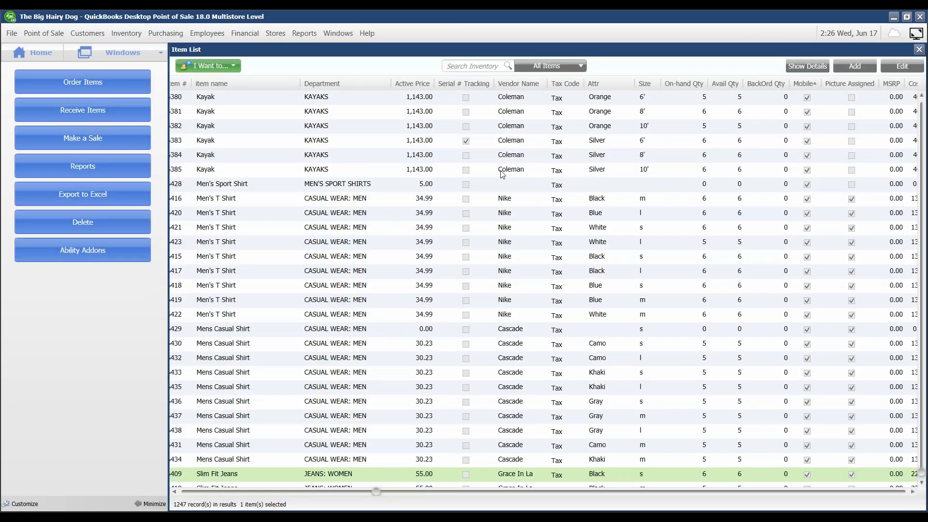
Step: Compare the on-hand quantities of the Mens Casual Shirt without an attribute and the small Camo variant
{"action": "left_click", "coordinate": [223, 334]}
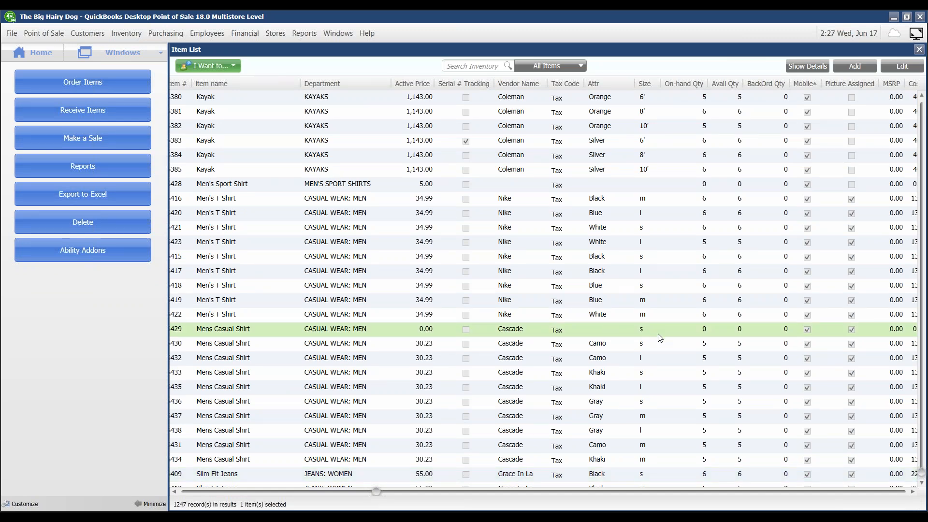
{"action": "left_click", "coordinate": [706, 347]}
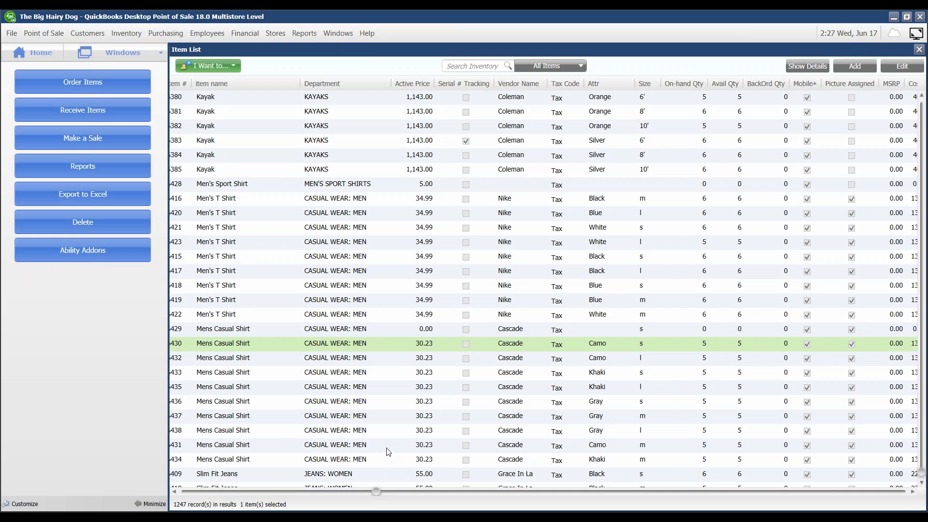
{"action": "left_click", "coordinate": [229, 332]}
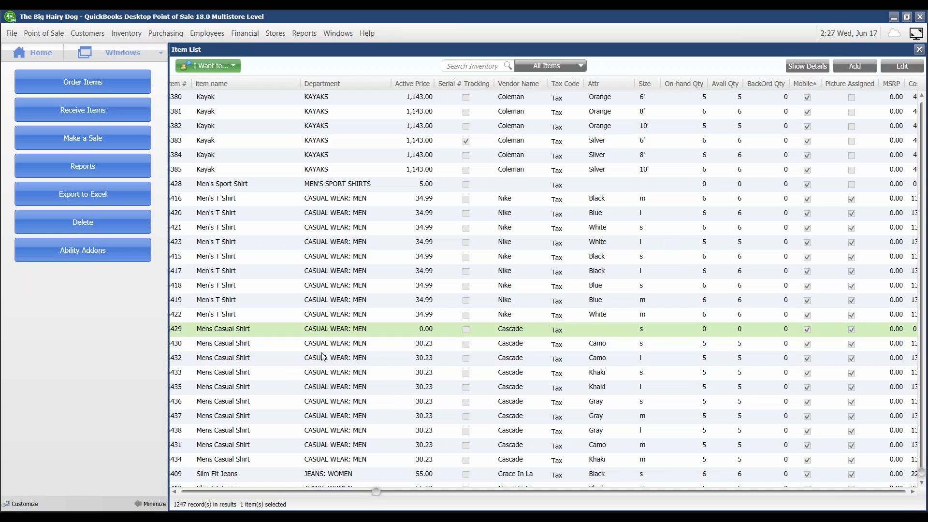
{"action": "left_click", "coordinate": [234, 344]}
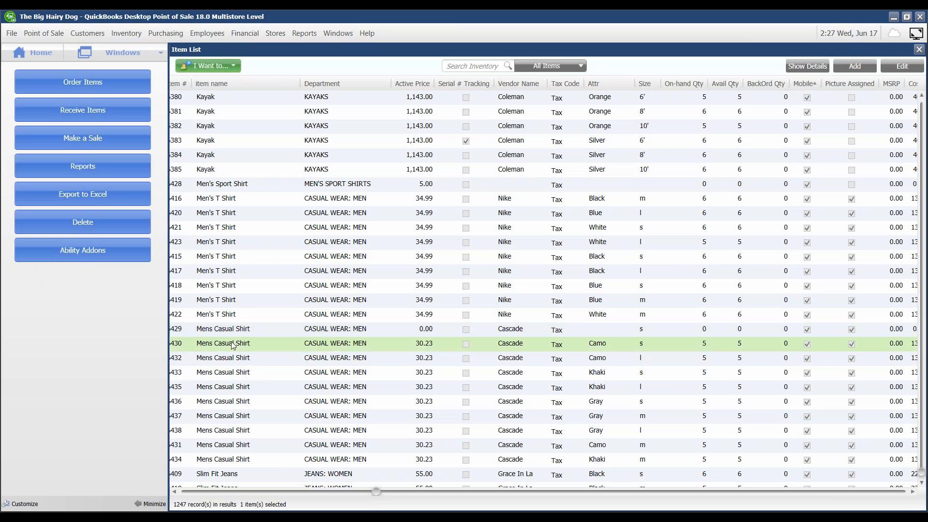
Step: Open the small Camo Mens Casual Shirt's item record, review its average unit cost and regular price, and save it
{"action": "left_click", "coordinate": [896, 70]}
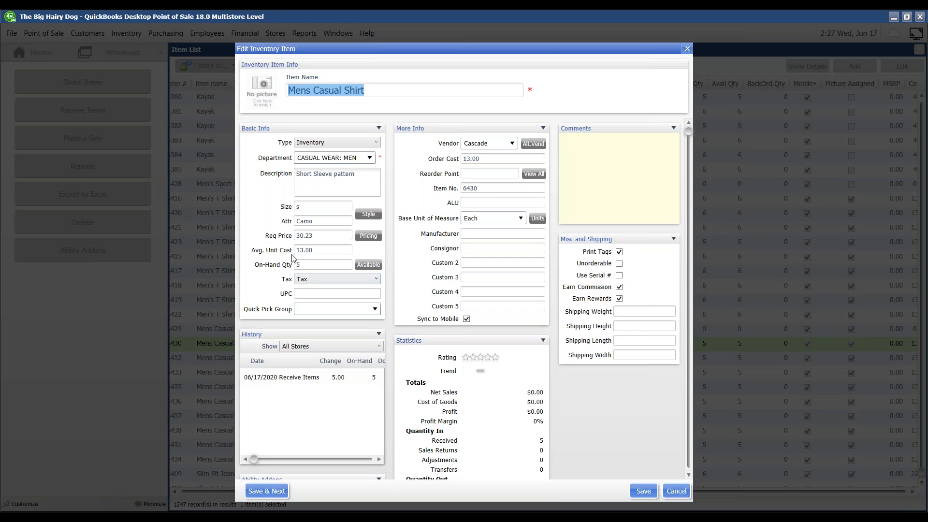
{"action": "left_click", "coordinate": [318, 250]}
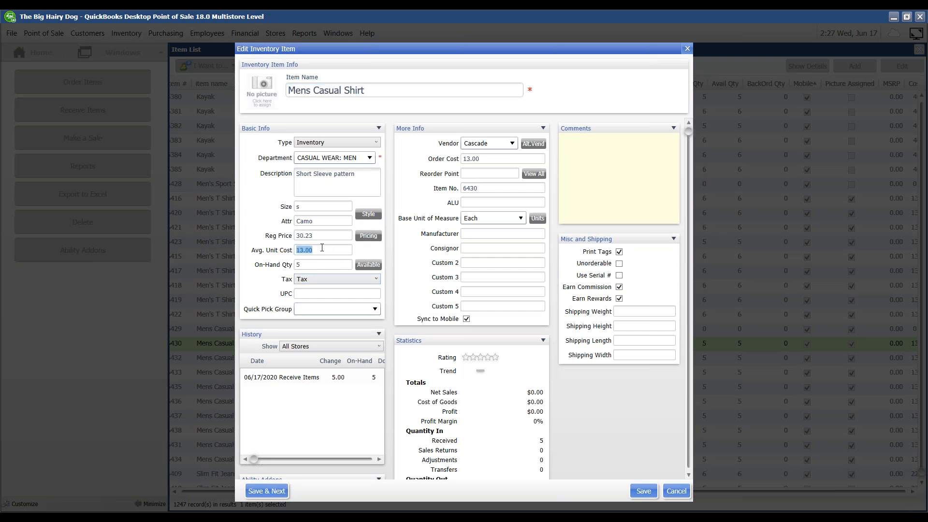
{"action": "left_click", "coordinate": [331, 234]}
{"action": "left_click", "coordinate": [325, 235]}
{"action": "left_click", "coordinate": [645, 492]}
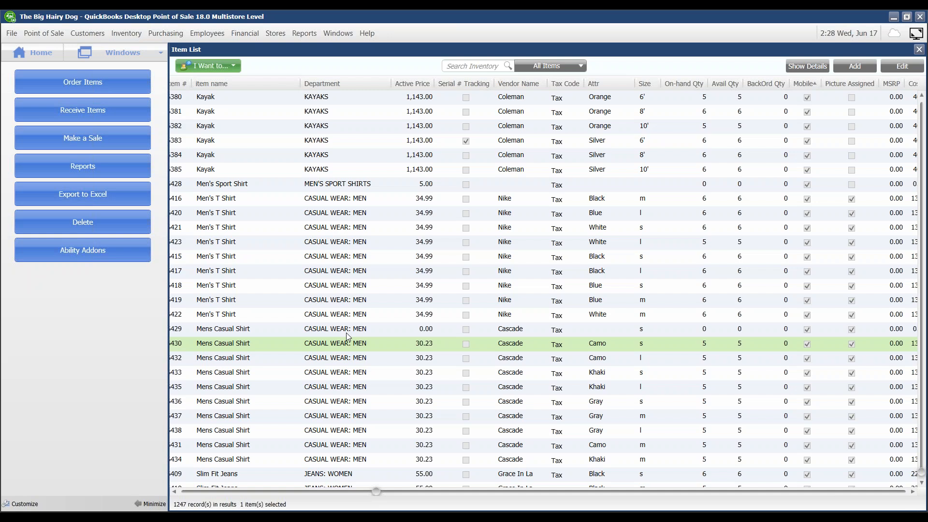
Step: Return from the item list to the home navigator and start a new sales receipt
{"action": "left_click_drag", "start_coordinate": [373, 494], "coordinate": [176, 491]}
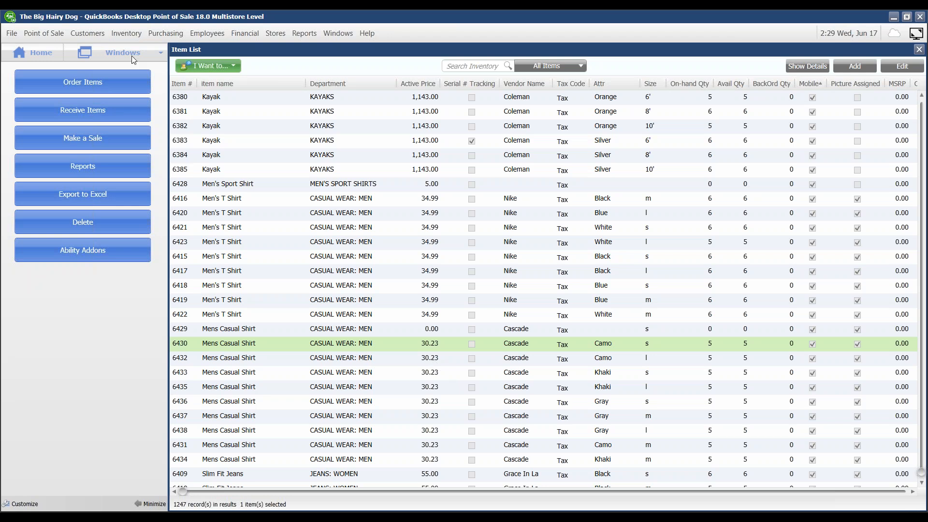
{"action": "left_click", "coordinate": [37, 55]}
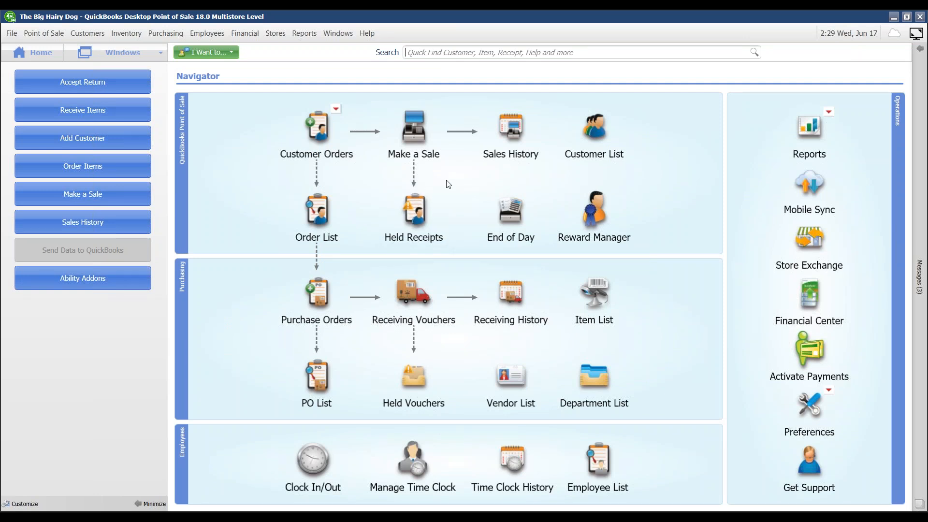
{"action": "left_click", "coordinate": [414, 127]}
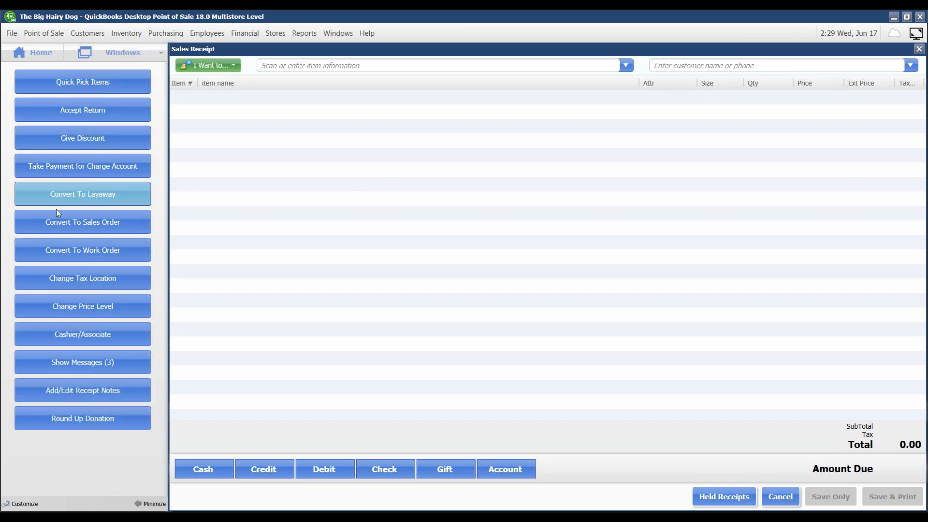
Step: Browse the Classes and Admissions quick pick groups from the sales receipt and add a new group
{"action": "left_click", "coordinate": [61, 83]}
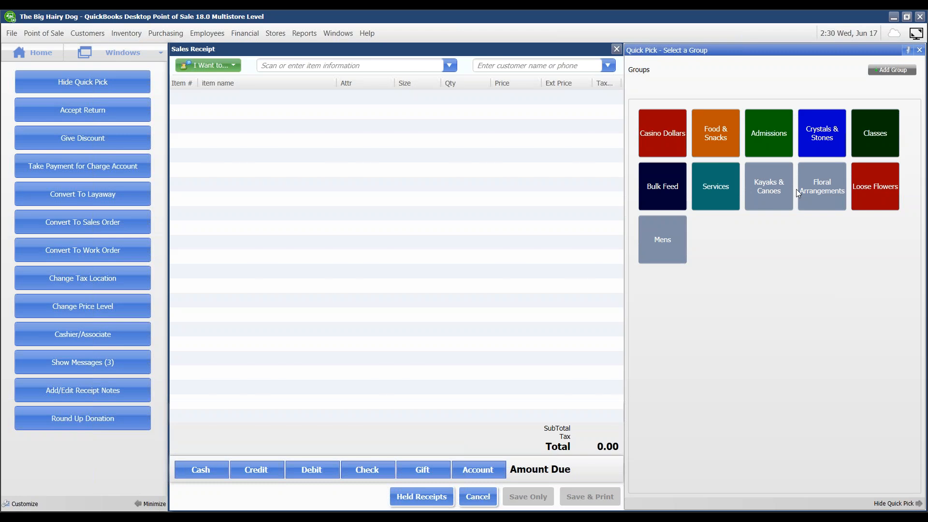
{"action": "left_click", "coordinate": [881, 138]}
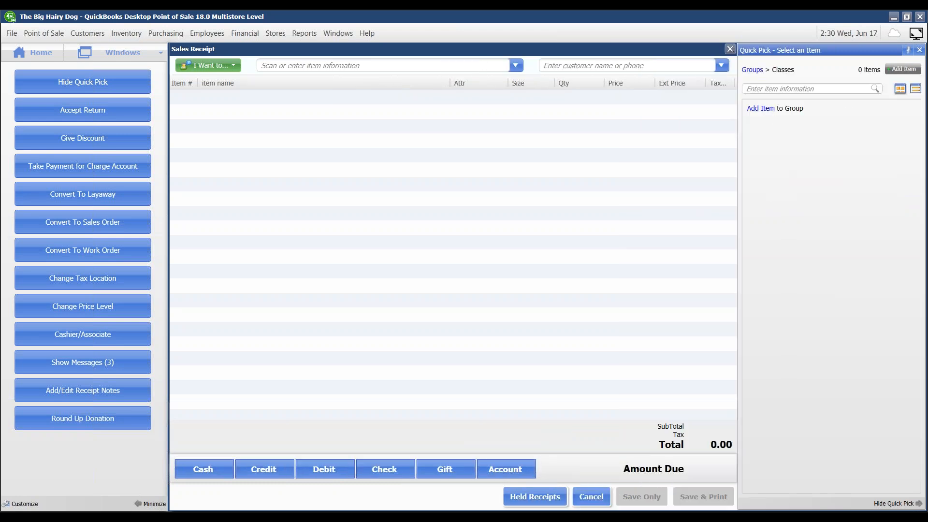
{"action": "left_click", "coordinate": [750, 71]}
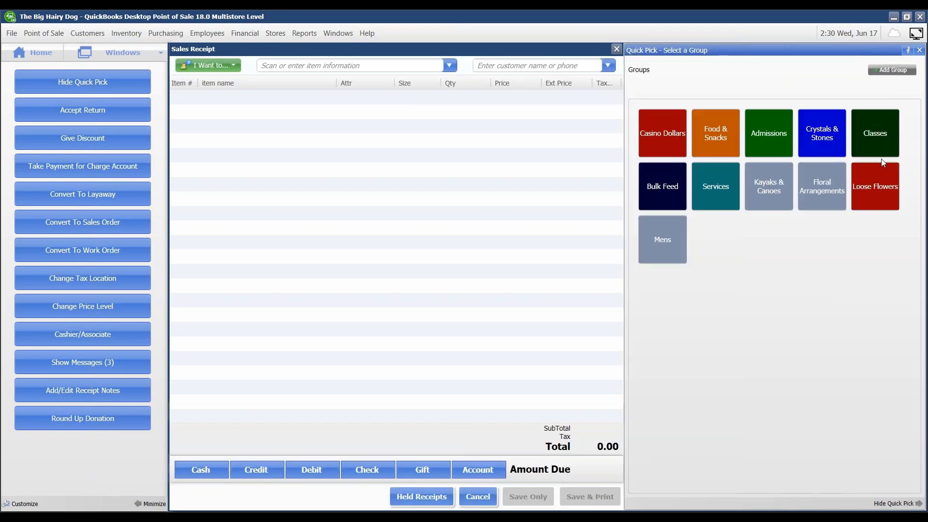
{"action": "left_click", "coordinate": [772, 134]}
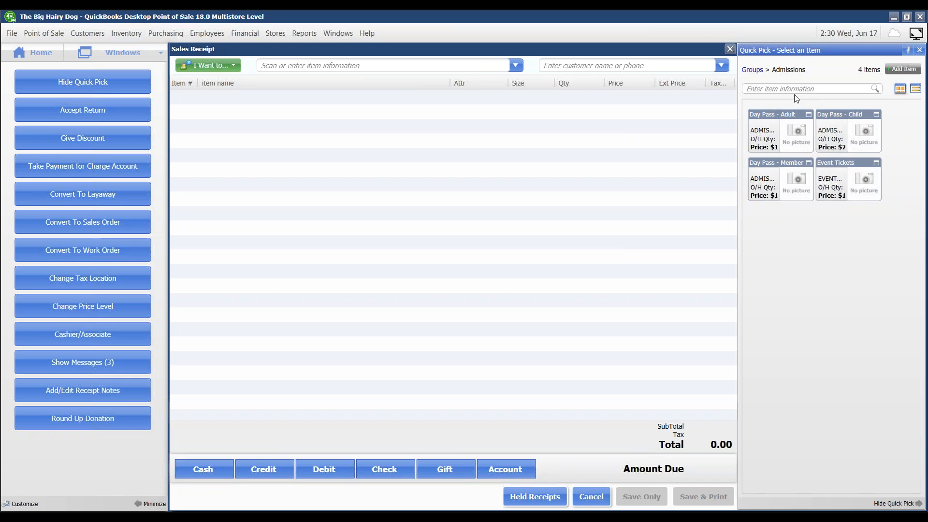
{"action": "left_click", "coordinate": [750, 70]}
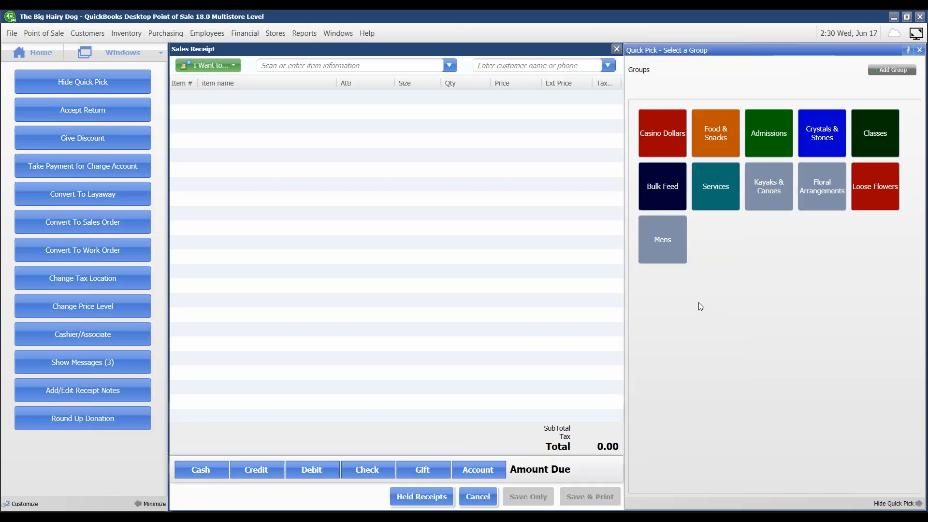
{"action": "left_click", "coordinate": [889, 72]}
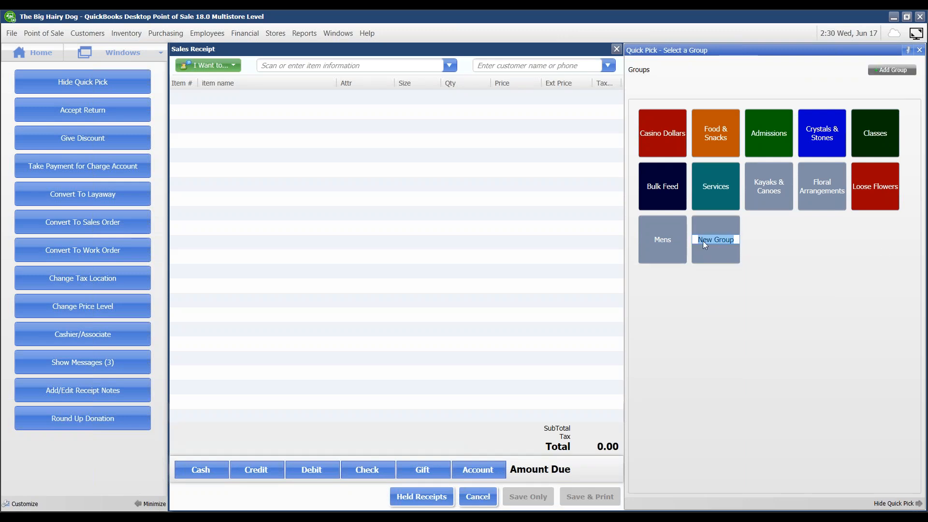
Step: Search for "men" and add the large Camo Mens Casual Shirt to the Mens quick pick group
{"action": "left_click", "coordinate": [662, 239]}
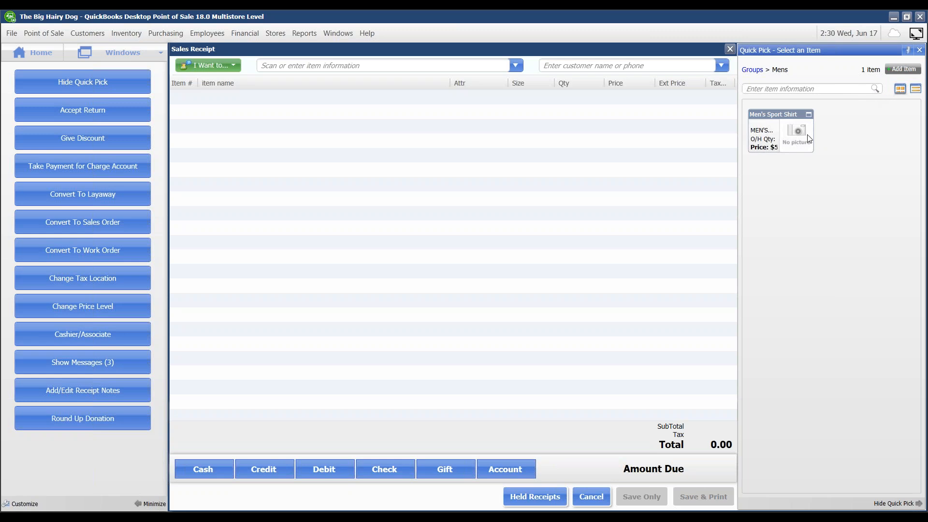
{"action": "left_click", "coordinate": [902, 70]}
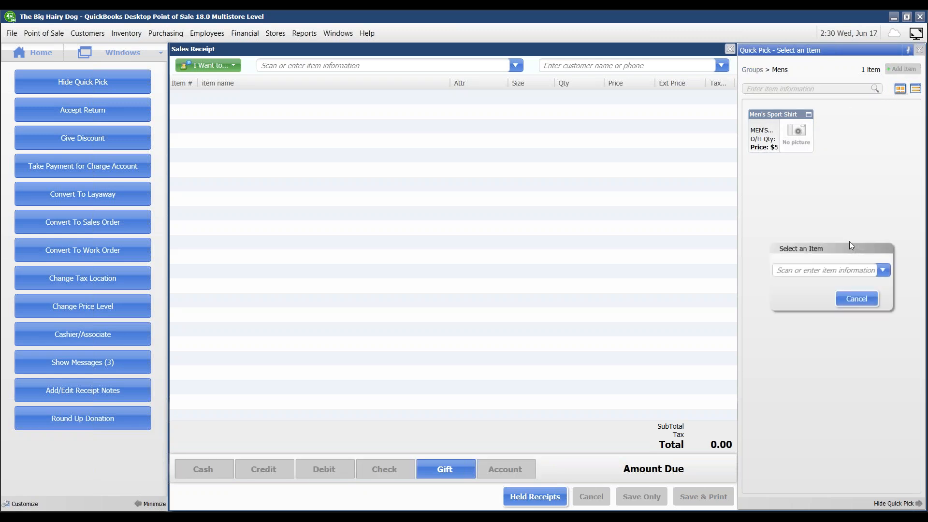
{"action": "left_click", "coordinate": [881, 270]}
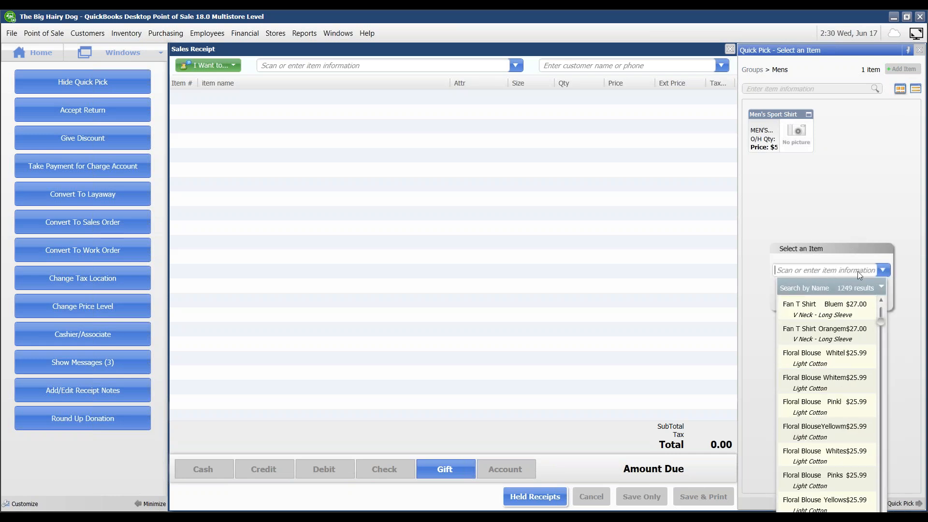
{"action": "left_click", "coordinate": [806, 271]}
{"action": "type", "text": "men"}
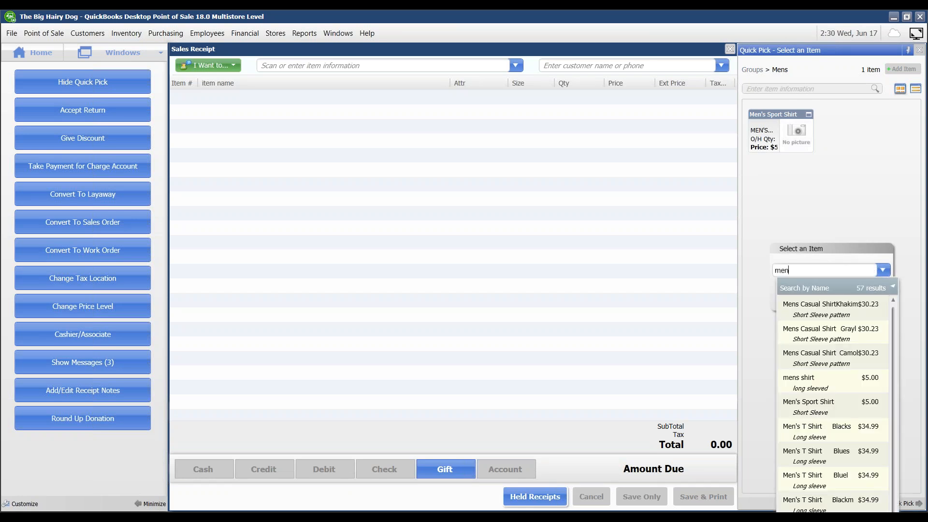
{"action": "left_click", "coordinate": [819, 305]}
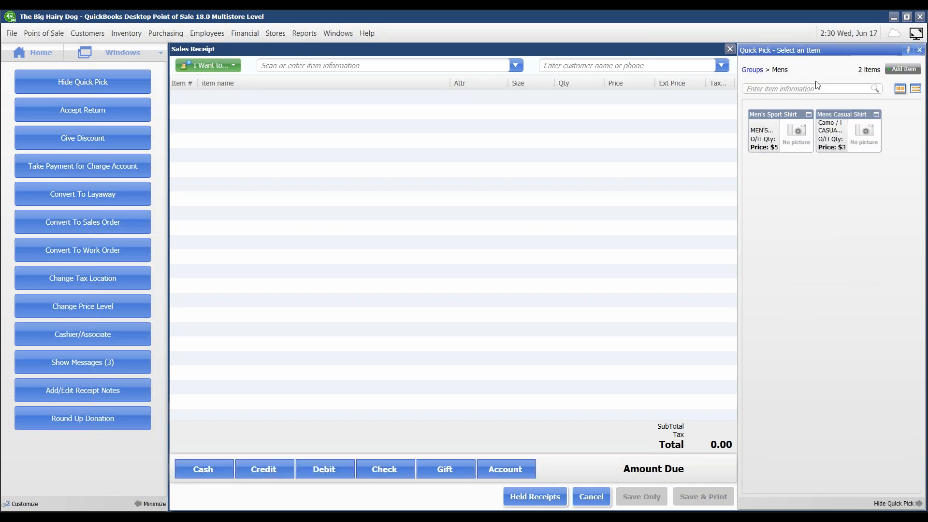
Step: Browse the list of items available for the Mens quick pick group and cancel without adding one
{"action": "left_click", "coordinate": [892, 70]}
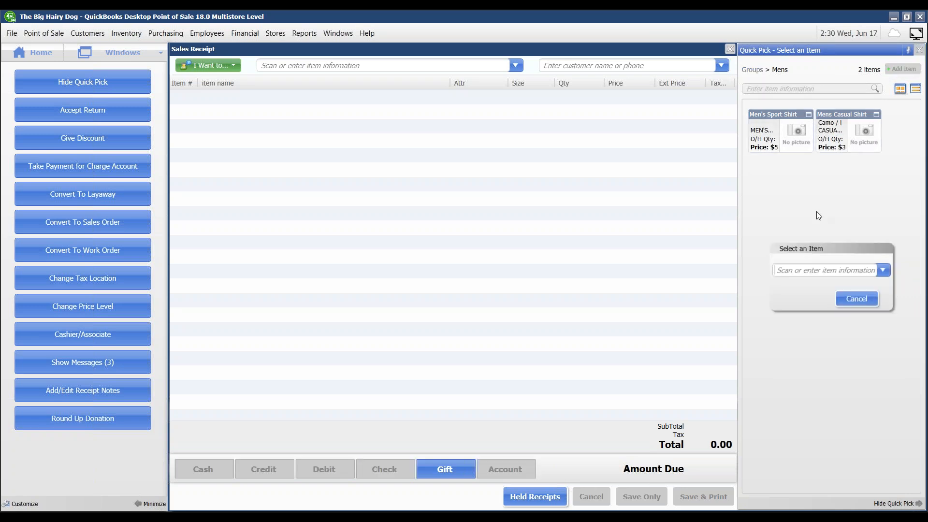
{"action": "left_click", "coordinate": [880, 270]}
{"action": "scroll", "coordinate": [836, 398], "scroll_direction": "down", "scroll_amount": 10}
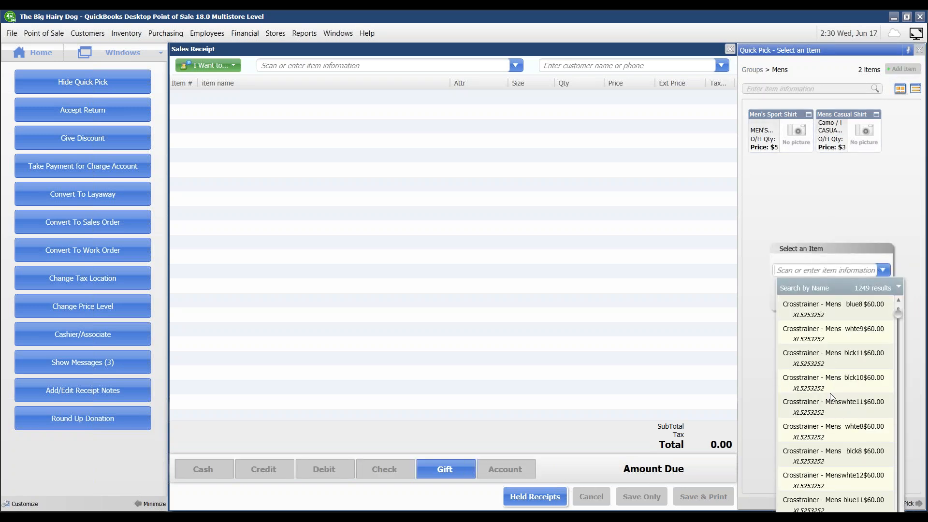
{"action": "scroll", "coordinate": [837, 399], "scroll_direction": "down", "scroll_amount": 8}
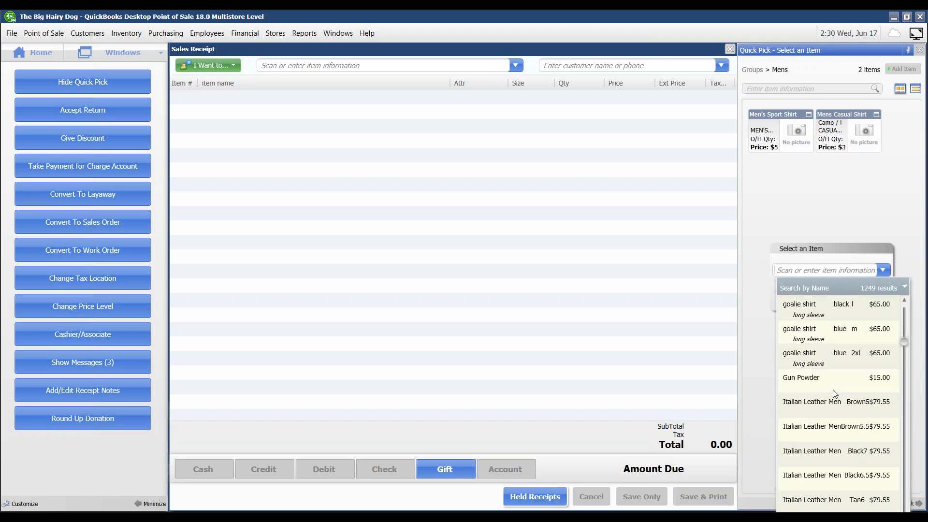
{"action": "scroll", "coordinate": [835, 394], "scroll_direction": "up", "scroll_amount": 4}
{"action": "scroll", "coordinate": [835, 393], "scroll_direction": "up", "scroll_amount": 5}
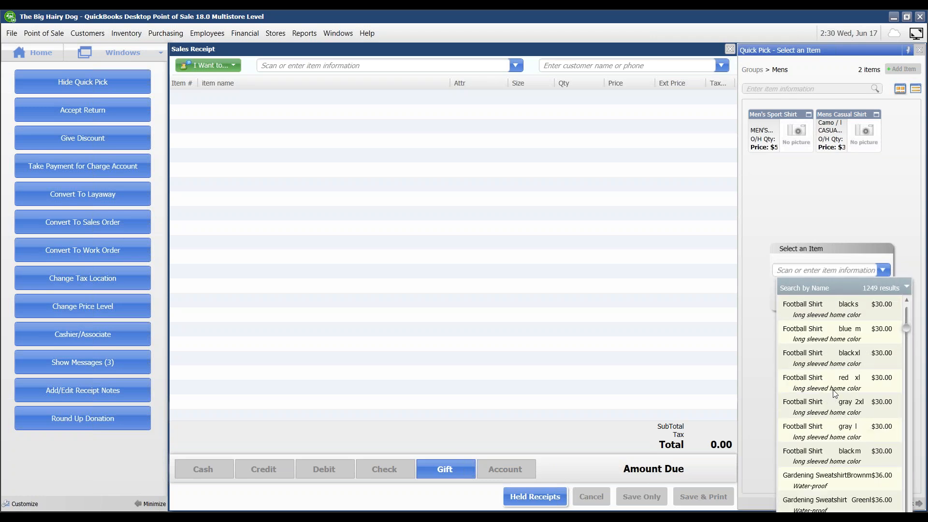
{"action": "left_click", "coordinate": [811, 221]}
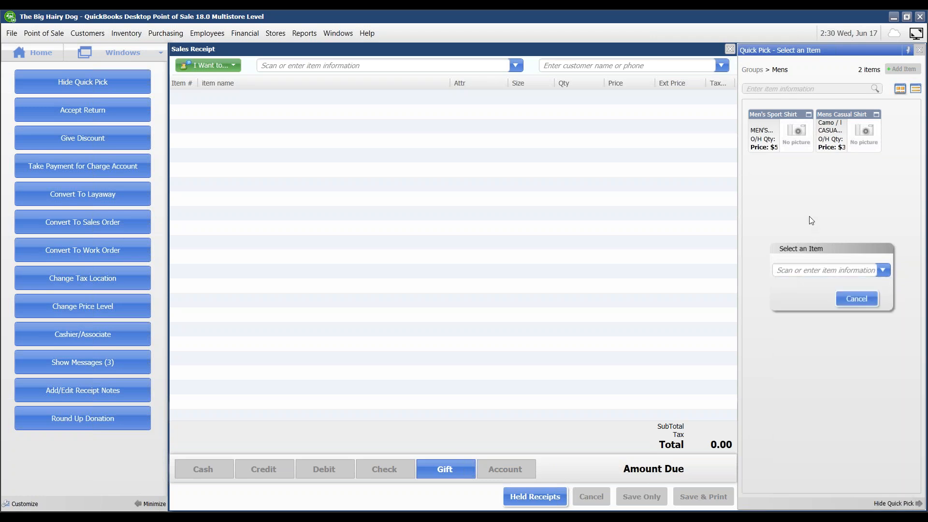
{"action": "left_click", "coordinate": [868, 298]}
Step: Look through the Kayaks & Canoes and Crystals & Stones quick pick groups and return to the group overview
{"action": "left_click", "coordinate": [752, 70]}
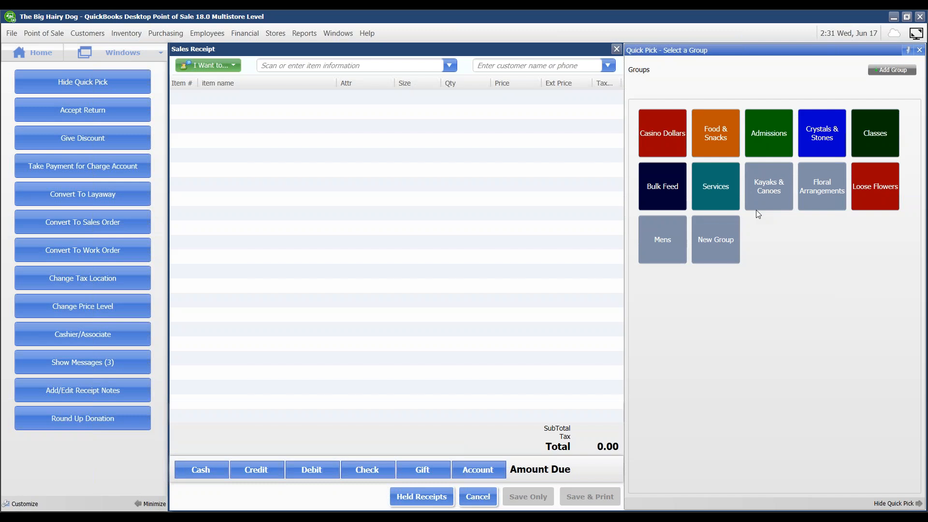
{"action": "left_click", "coordinate": [779, 190]}
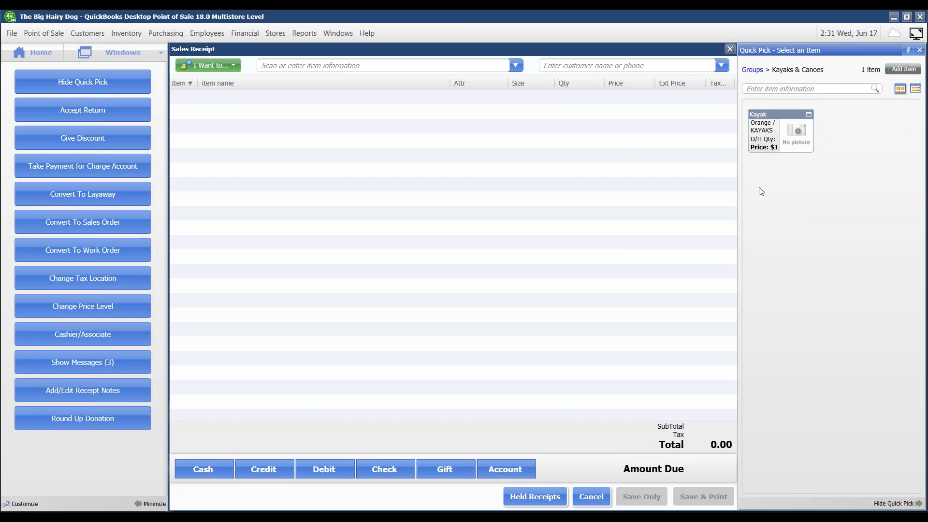
{"action": "left_click", "coordinate": [752, 70]}
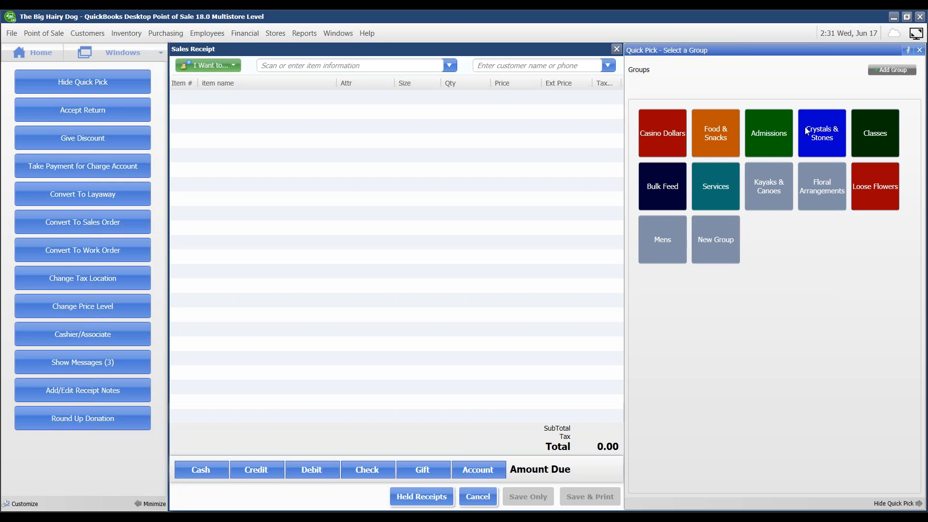
{"action": "left_click", "coordinate": [832, 138]}
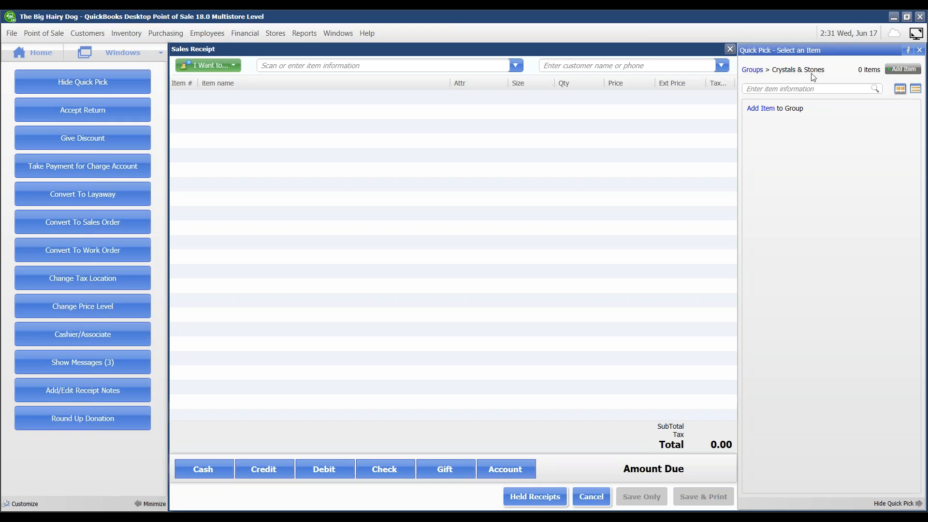
{"action": "left_click", "coordinate": [752, 70]}
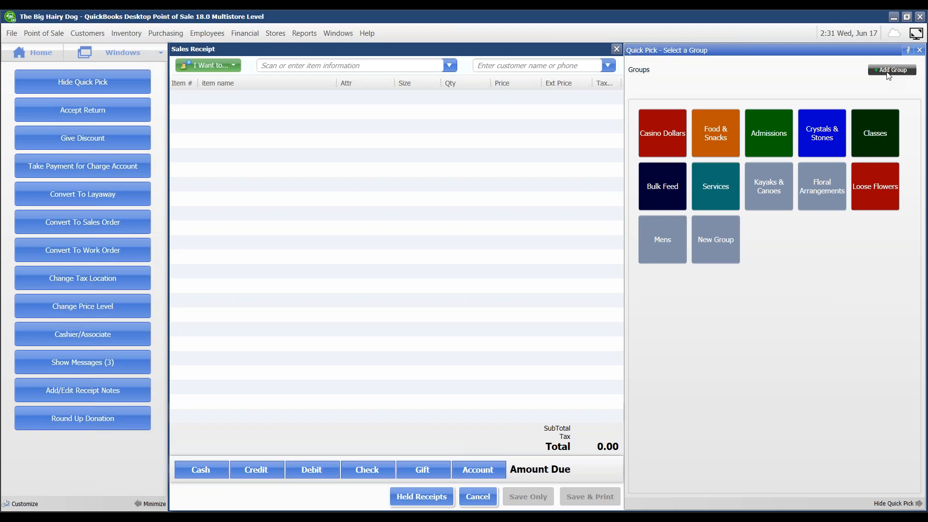
Step: Close the quick pick groups, show them once more, and hide them from the sales receipt
{"action": "left_click", "coordinate": [919, 49]}
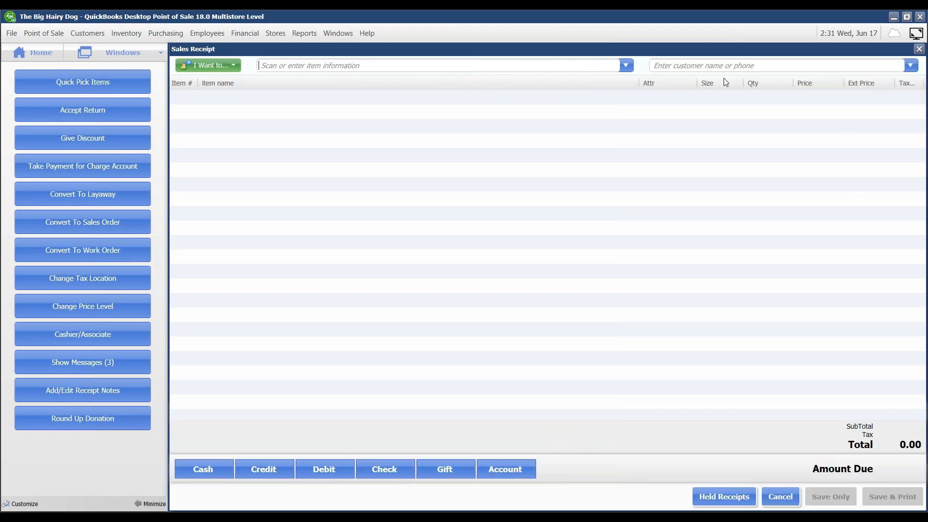
{"action": "left_click", "coordinate": [25, 86]}
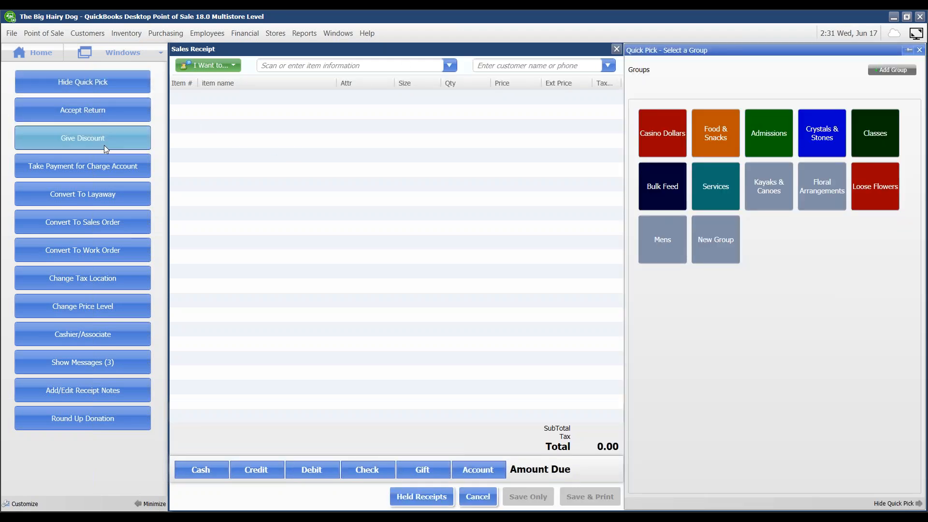
{"action": "left_click", "coordinate": [114, 86]}
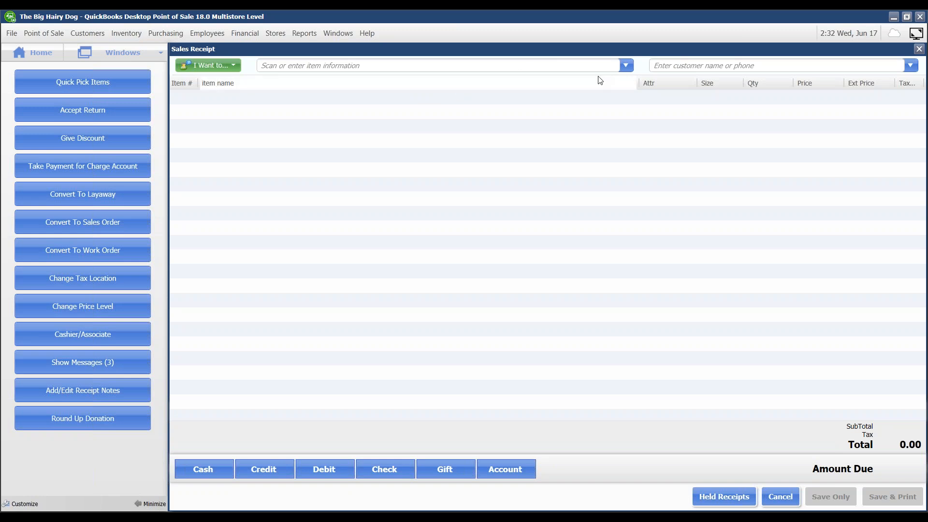
Step: Search the sales receipt's item list for "casua" and look through the matching items
{"action": "left_click", "coordinate": [627, 67]}
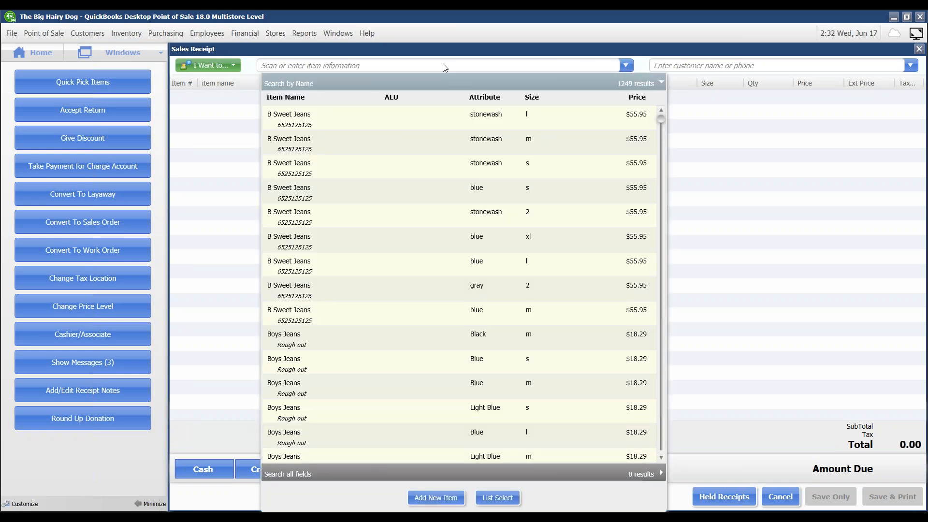
{"action": "left_click", "coordinate": [441, 66]}
{"action": "left_click", "coordinate": [627, 65]}
{"action": "left_click", "coordinate": [371, 65]}
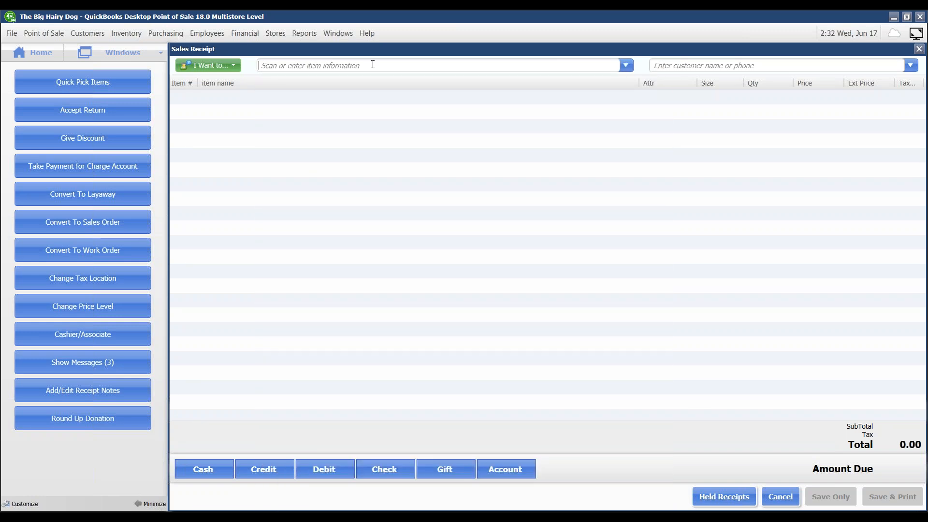
{"action": "type", "text": "casua"}
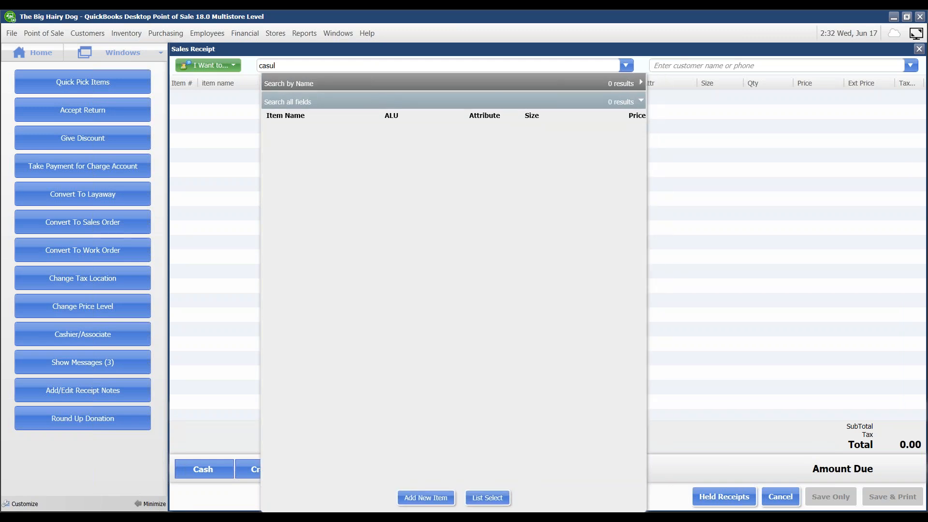
{"action": "scroll", "coordinate": [263, 310], "scroll_direction": "down", "scroll_amount": 10}
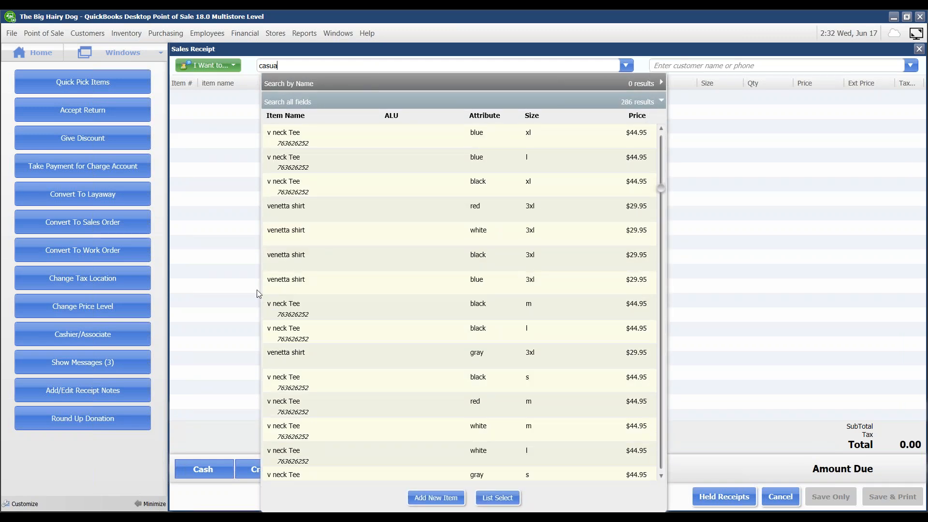
Step: Search for "men's" and add the small blue Men's T Shirt to the sales receipt
{"action": "left_click", "coordinate": [297, 65]}
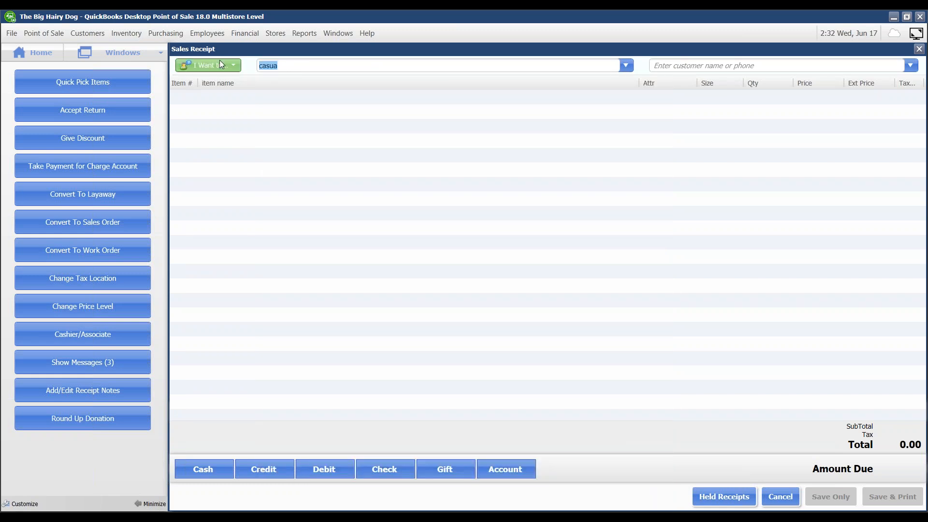
{"action": "type", "text": "men"}
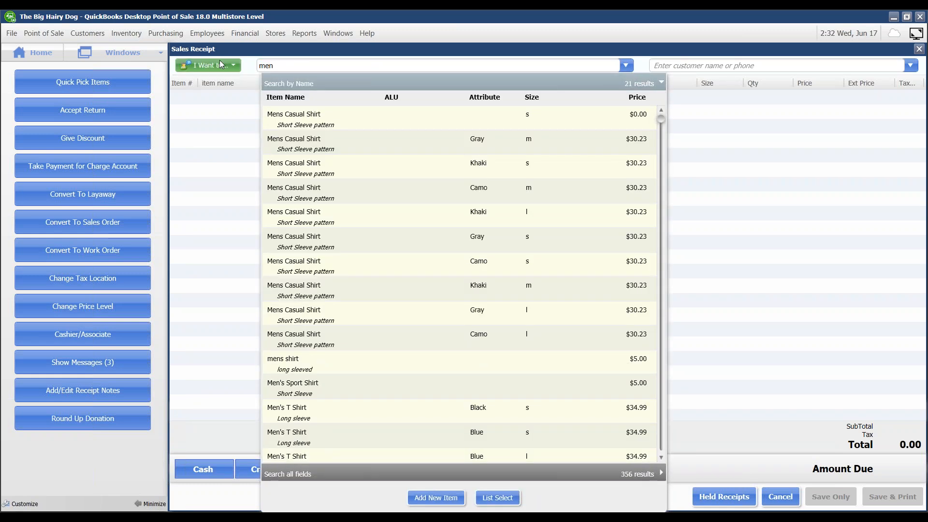
{"action": "type", "text": "'s"}
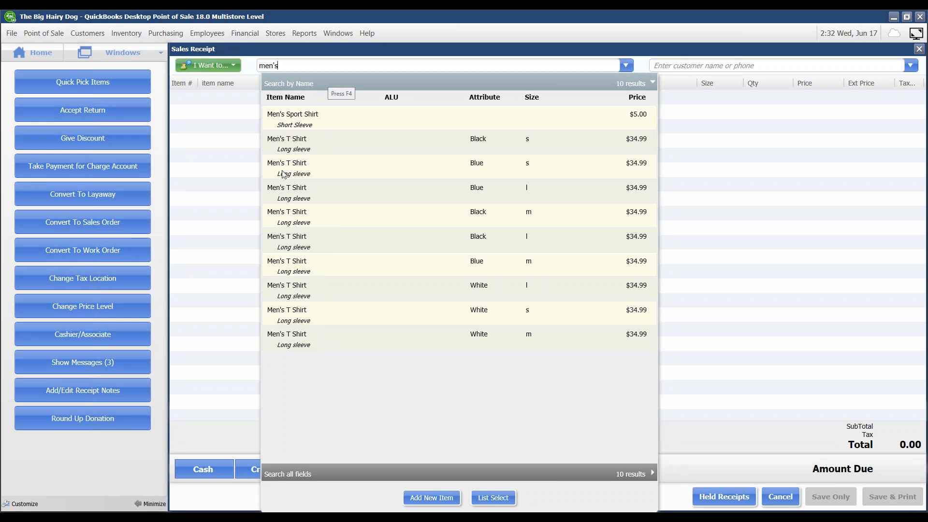
{"action": "key", "text": "Escape"}
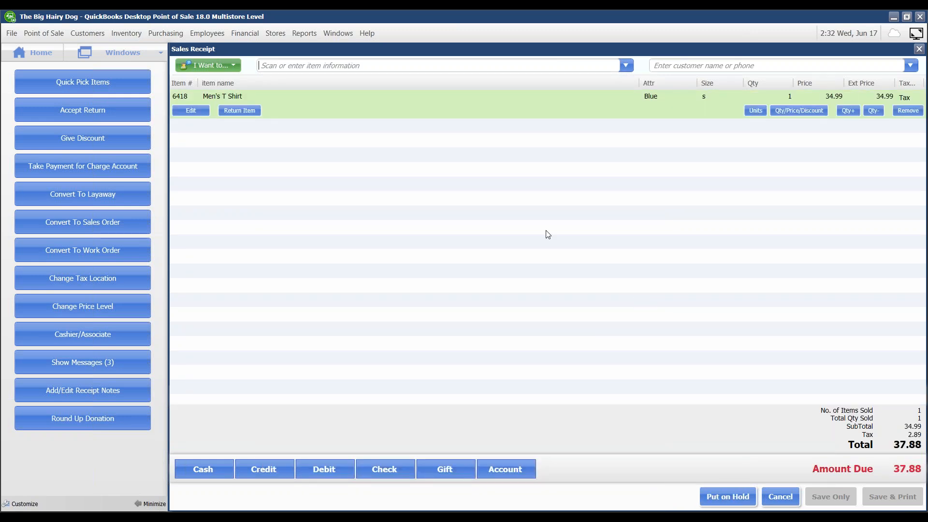
Step: Assign an existing customer to the sales receipt and review the customer's account, purchase history and notes summary
{"action": "left_click", "coordinate": [894, 64]}
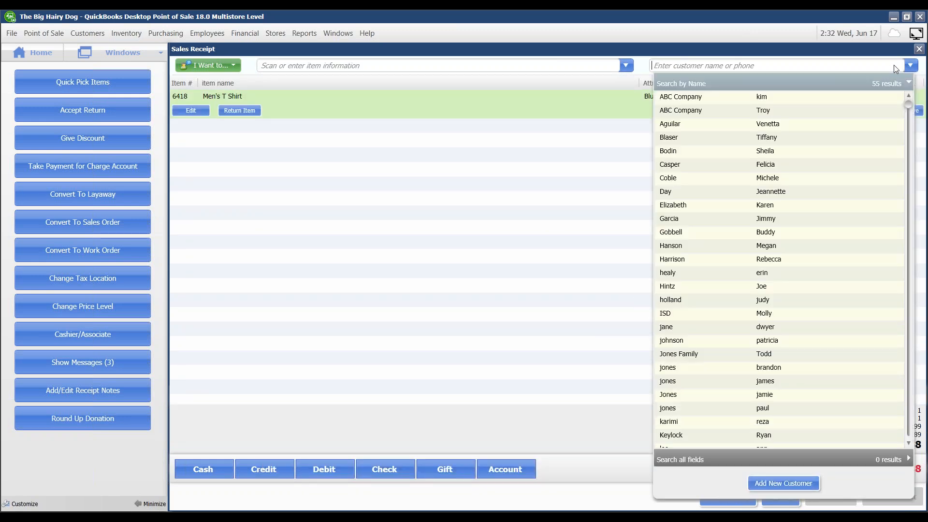
{"action": "left_click", "coordinate": [683, 290]}
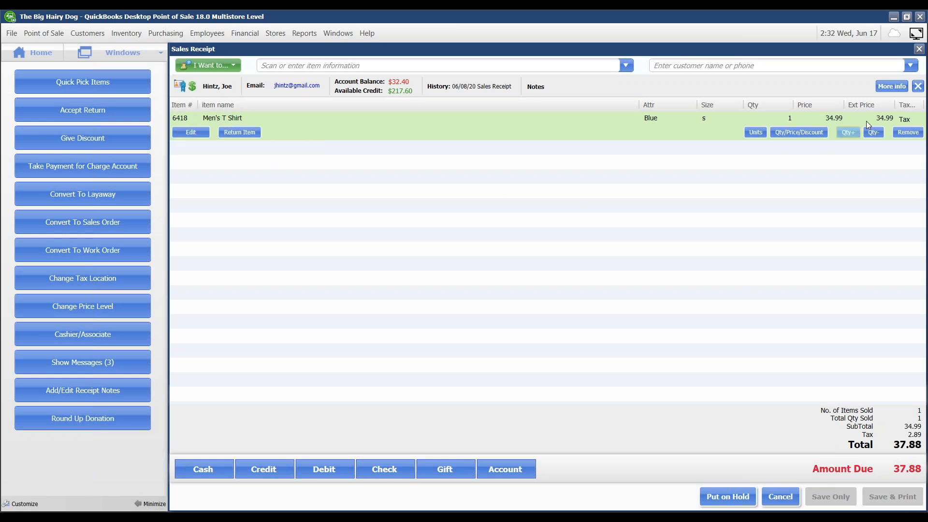
{"action": "mouse_move", "coordinate": [192, 88]}
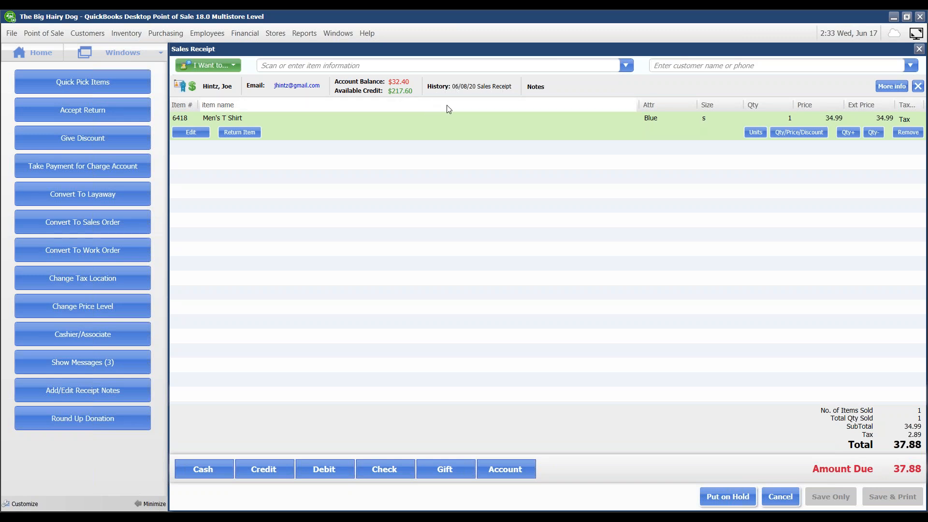
{"action": "mouse_move", "coordinate": [543, 88]}
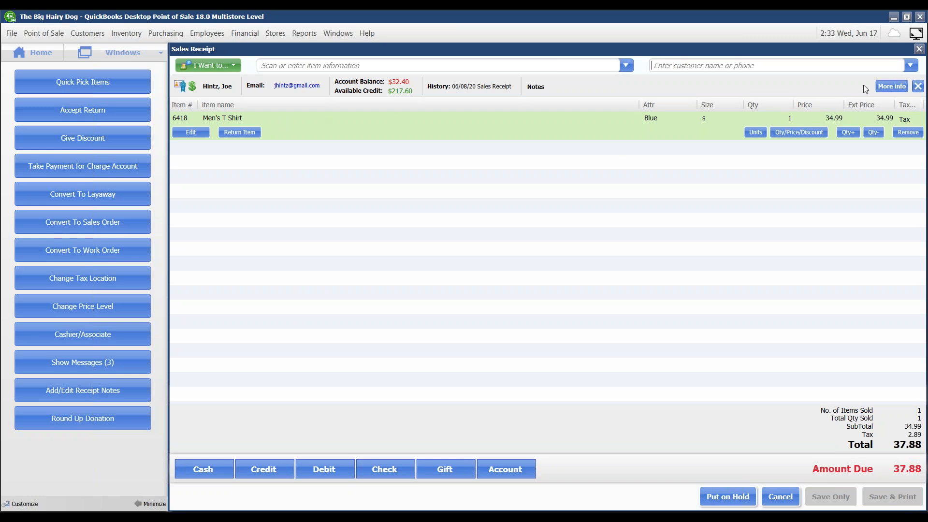
Step: Open the customer's details for editing, try the Employee customer type, and save the record with the Veteran type restored
{"action": "left_click", "coordinate": [892, 85]}
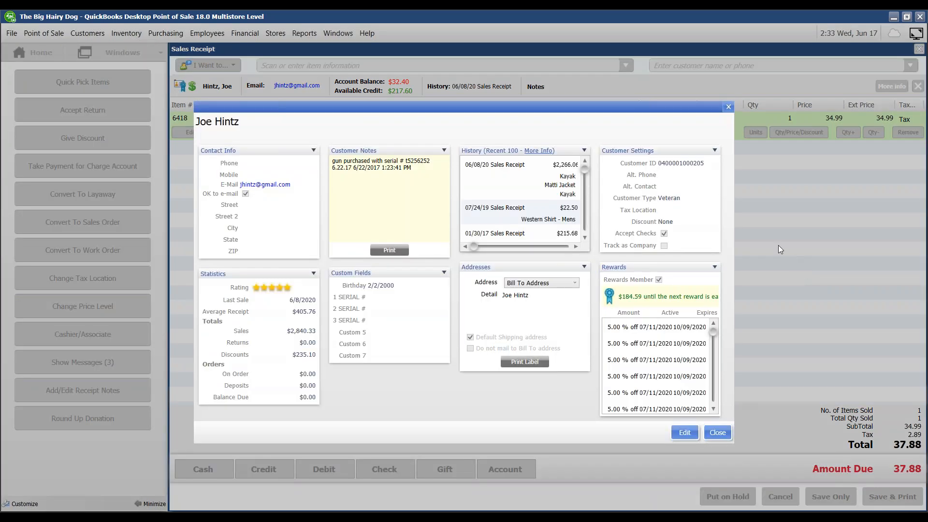
{"action": "left_click", "coordinate": [714, 432]}
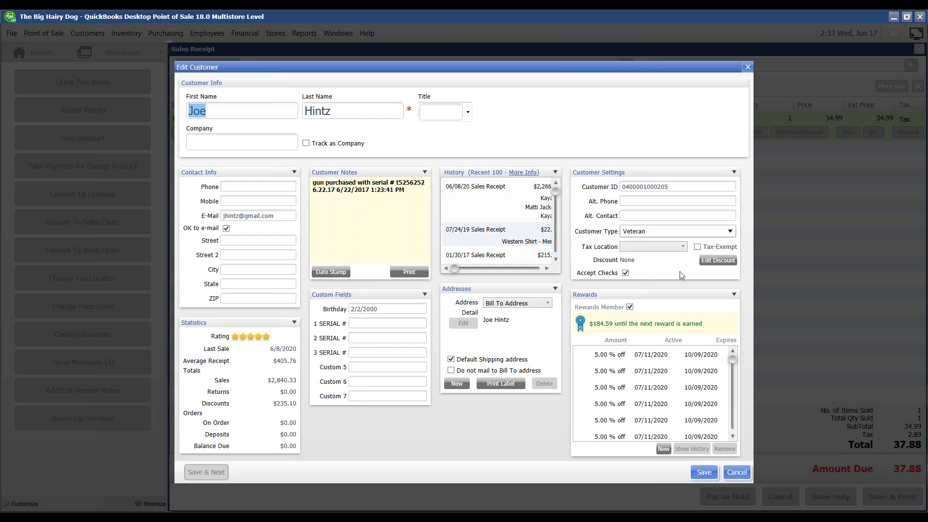
{"action": "left_click", "coordinate": [730, 231]}
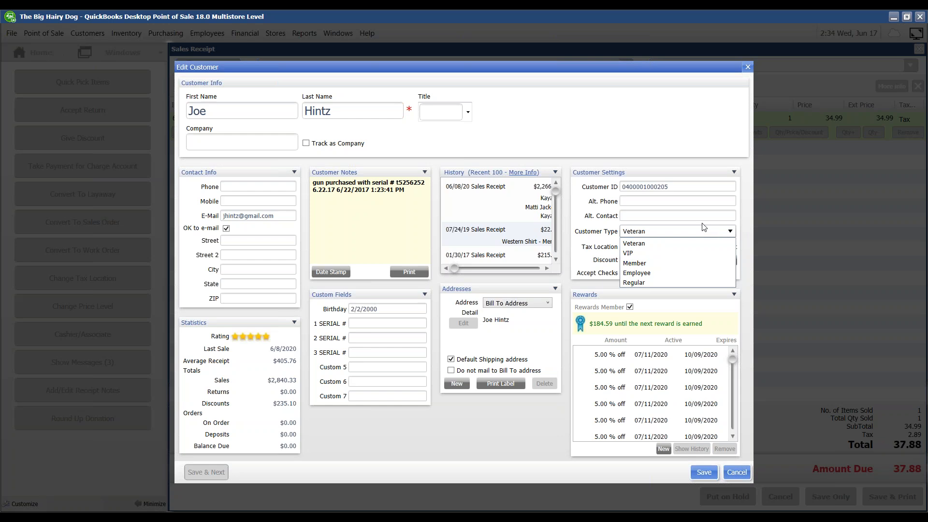
{"action": "left_click", "coordinate": [636, 274]}
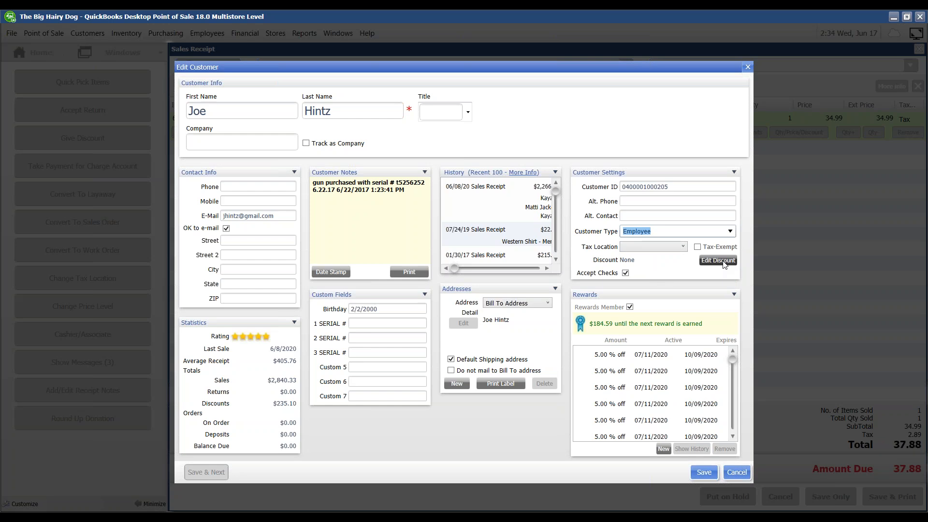
{"action": "left_click", "coordinate": [729, 232]}
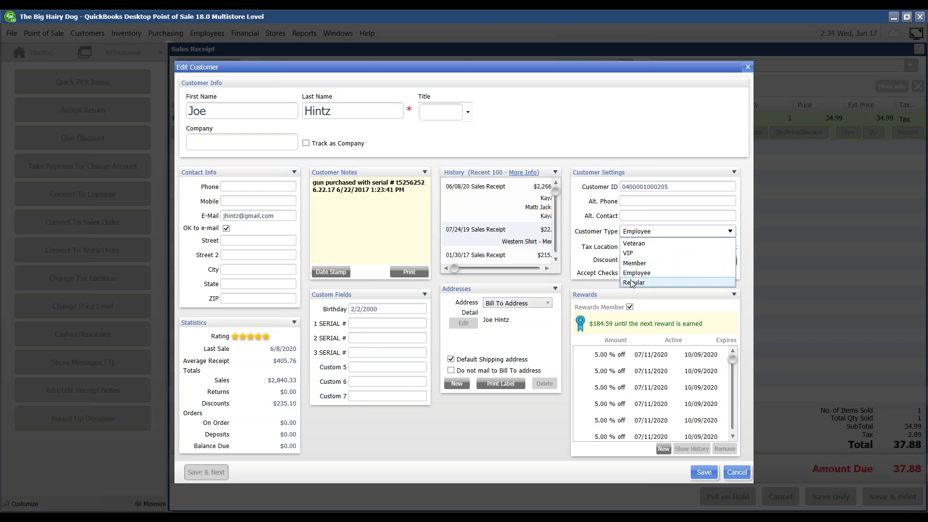
{"action": "left_click", "coordinate": [637, 246]}
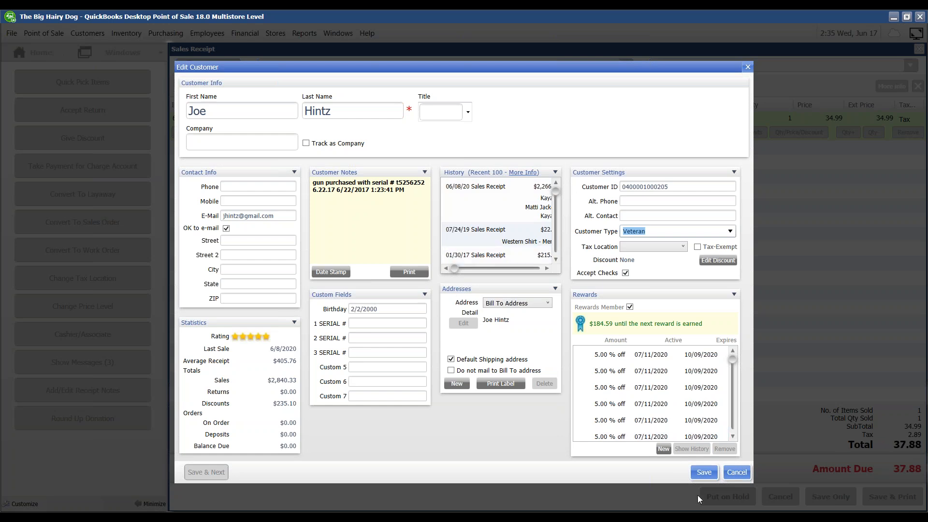
{"action": "left_click", "coordinate": [703, 473]}
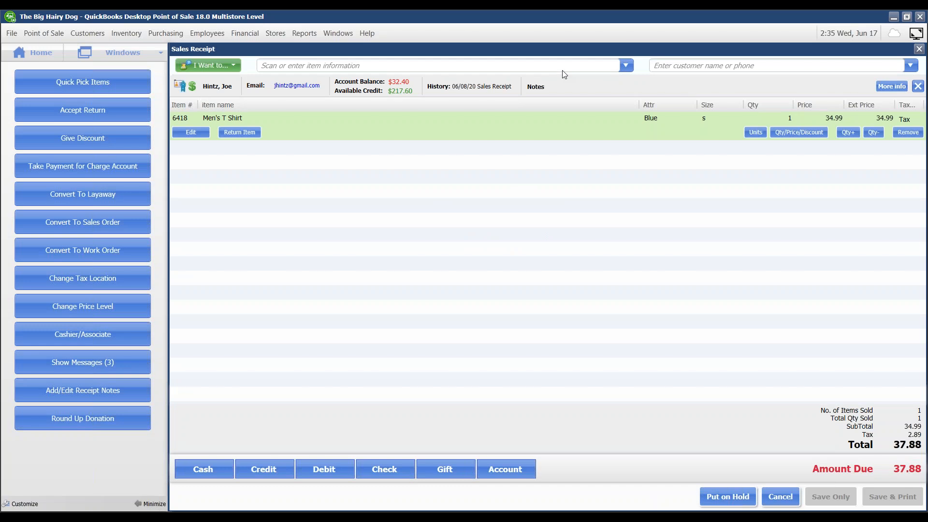
Step: Search for "men" and add the small Mens Casual Shirt to the sales receipt despite insufficient stock, priced at 37.00
{"action": "left_click", "coordinate": [626, 65]}
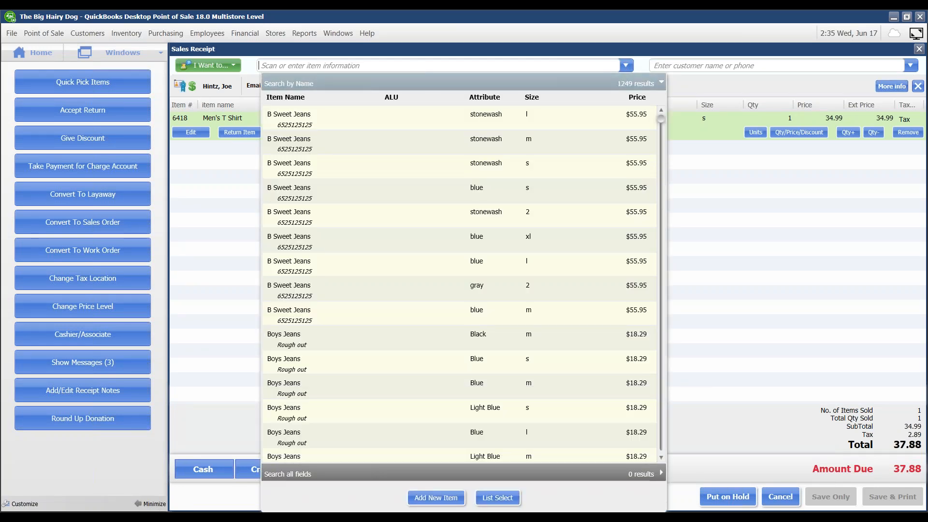
{"action": "left_click", "coordinate": [415, 65]}
{"action": "type", "text": "men"}
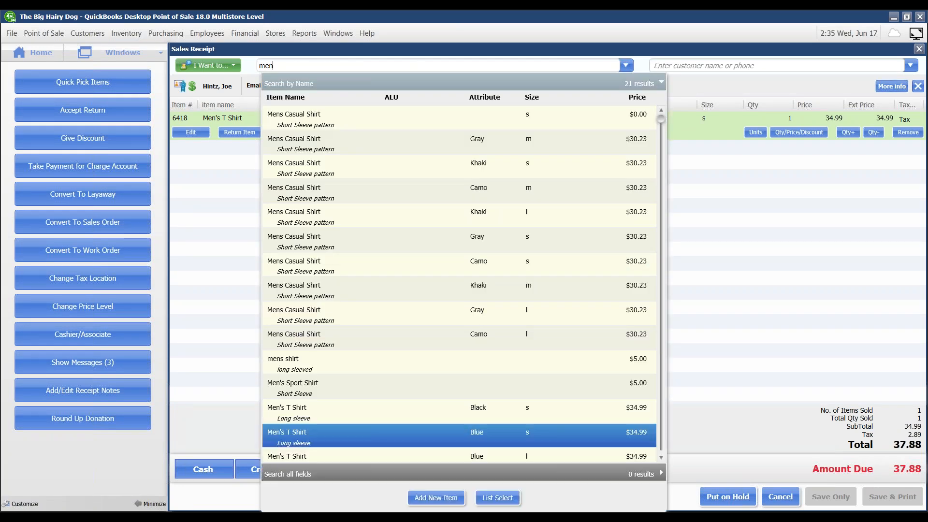
{"action": "left_click", "coordinate": [306, 122]}
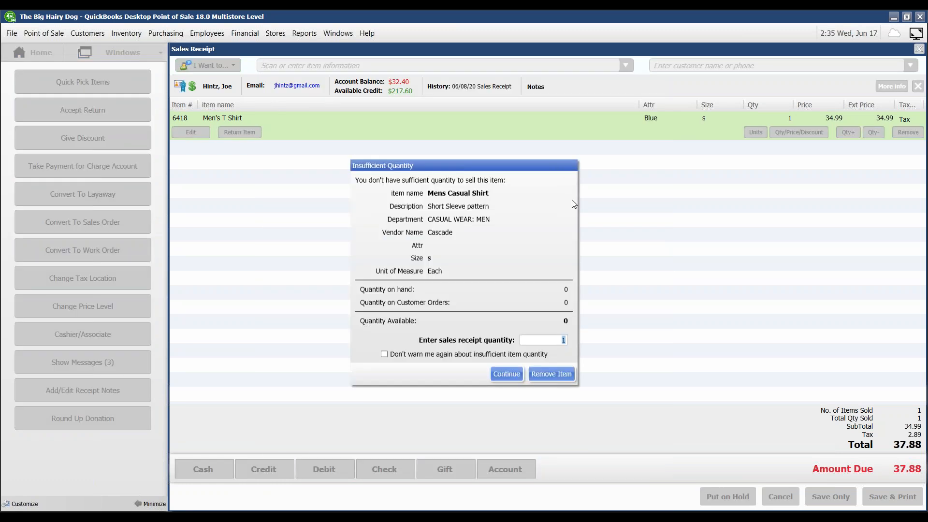
{"action": "left_click", "coordinate": [502, 373]}
{"action": "left_click", "coordinate": [559, 379]}
{"action": "left_click", "coordinate": [846, 129]}
{"action": "type", "text": "37"}
{"action": "key", "text": "Return"}
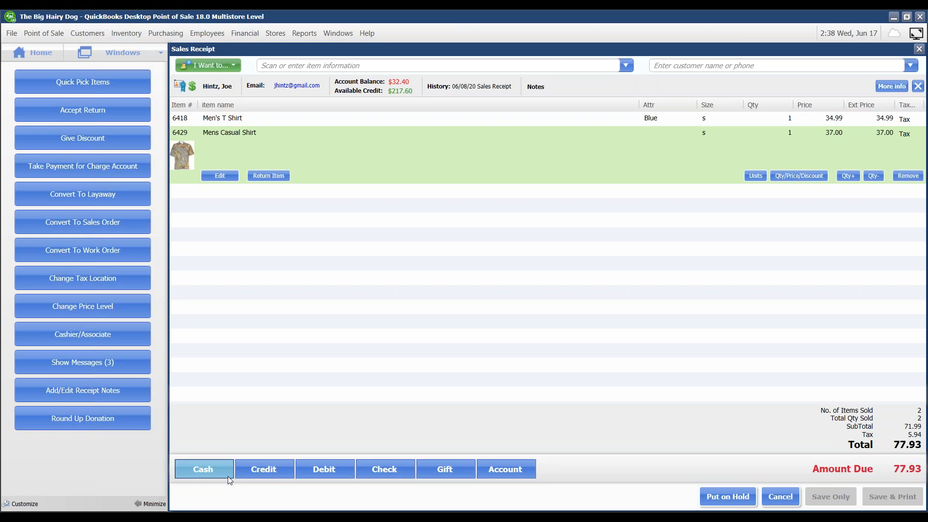
Step: Split the receipt's payment between 25.00 in cash and the remaining balance on a Visa credit card
{"action": "left_click", "coordinate": [202, 469]}
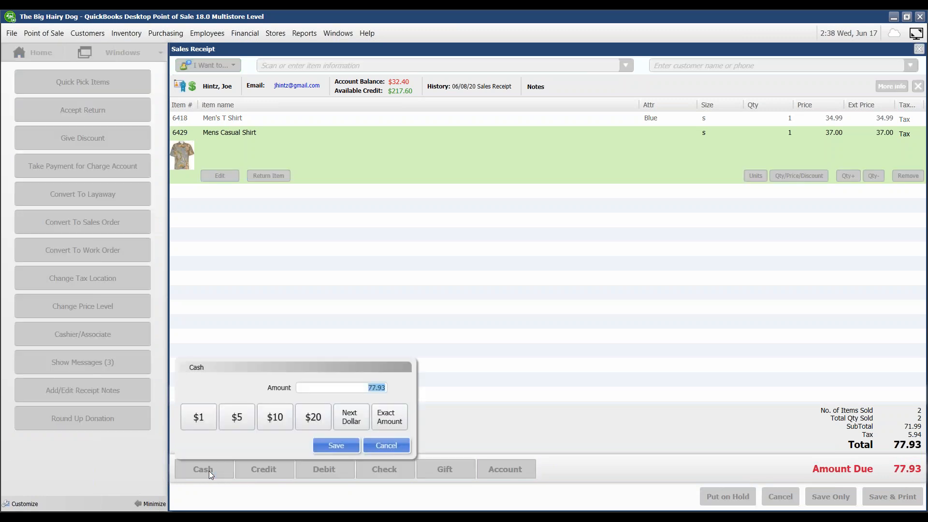
{"action": "type", "text": "25"}
{"action": "left_click", "coordinate": [356, 448]}
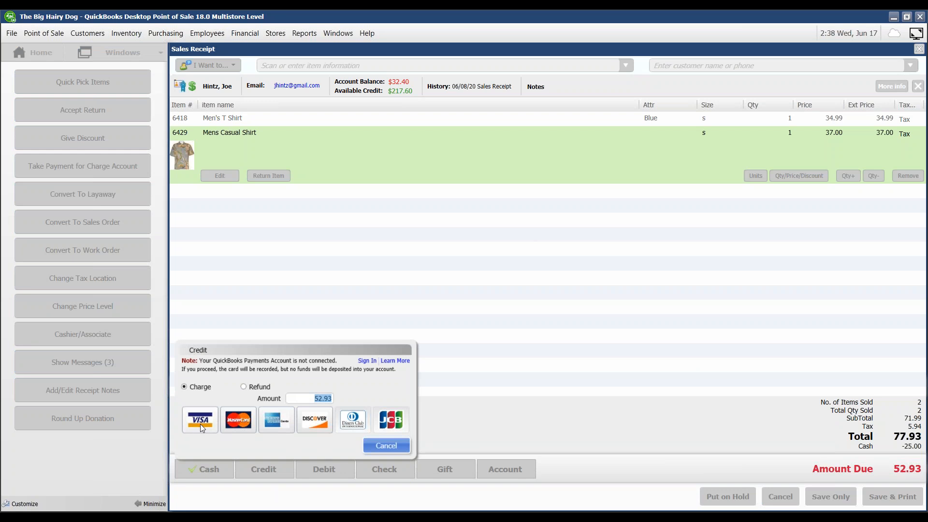
{"action": "left_click", "coordinate": [195, 422]}
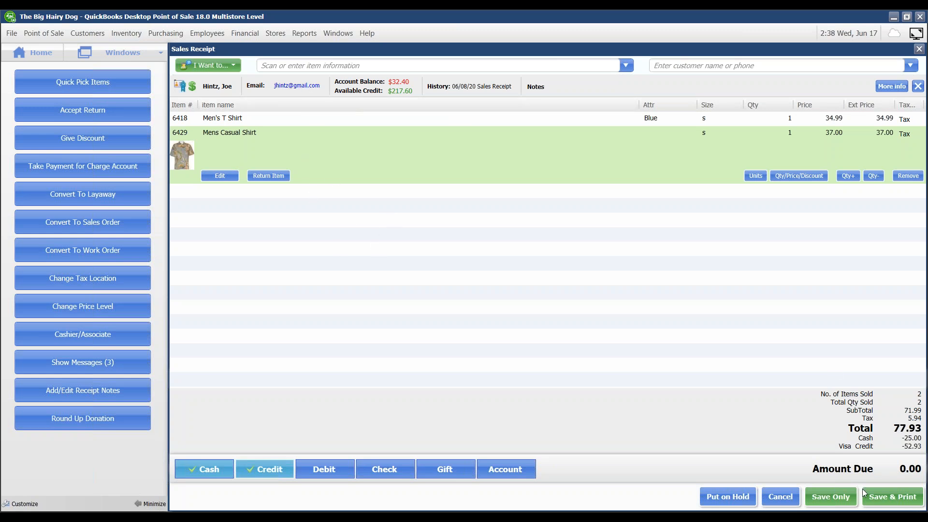
Step: Save the sales receipt with printing, inspect its enlarged print preview, and decline e-mailing it to the customer
{"action": "left_click", "coordinate": [886, 500]}
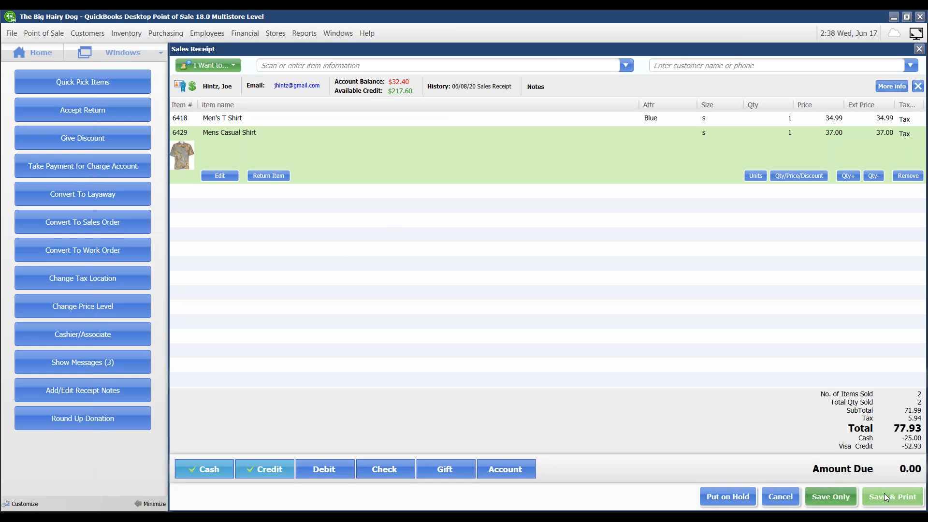
{"action": "left_click", "coordinate": [542, 385]}
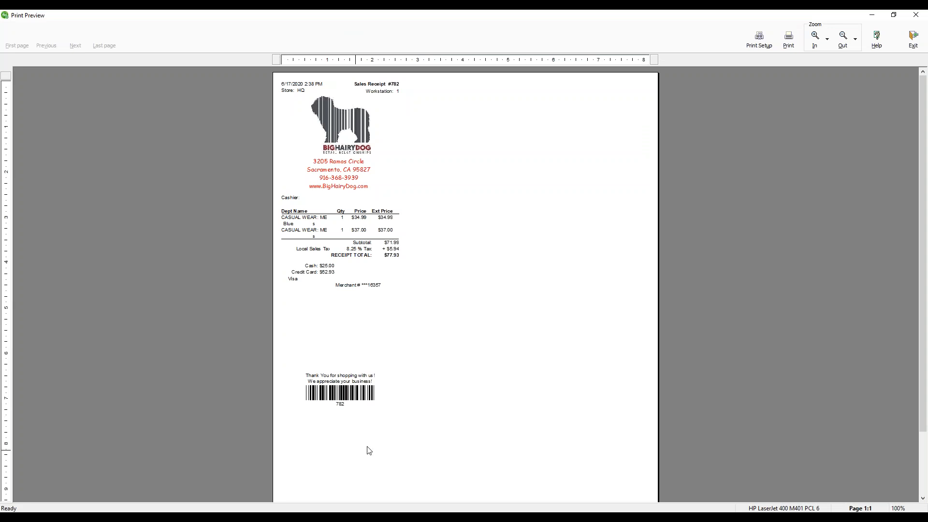
{"action": "left_click", "coordinate": [815, 38]}
{"action": "left_click", "coordinate": [815, 38]}
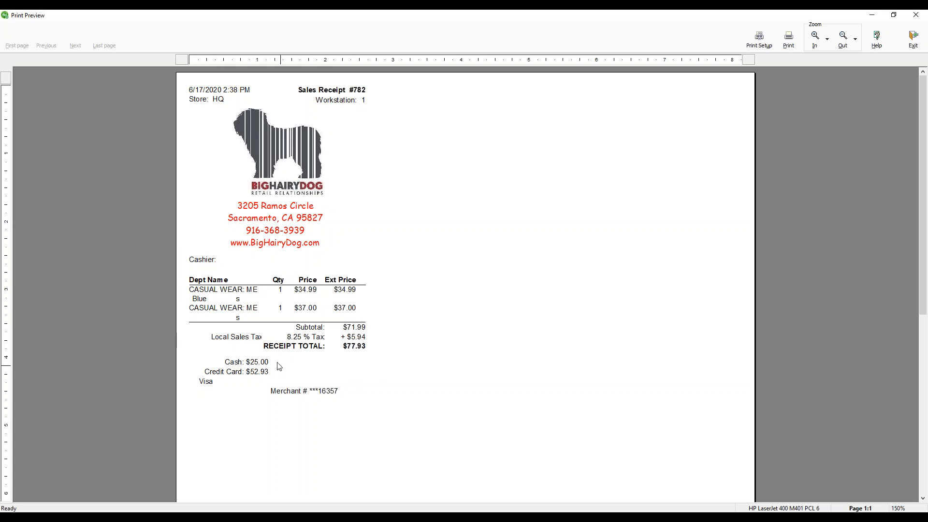
{"action": "scroll", "coordinate": [514, 352], "scroll_direction": "down", "scroll_amount": 5}
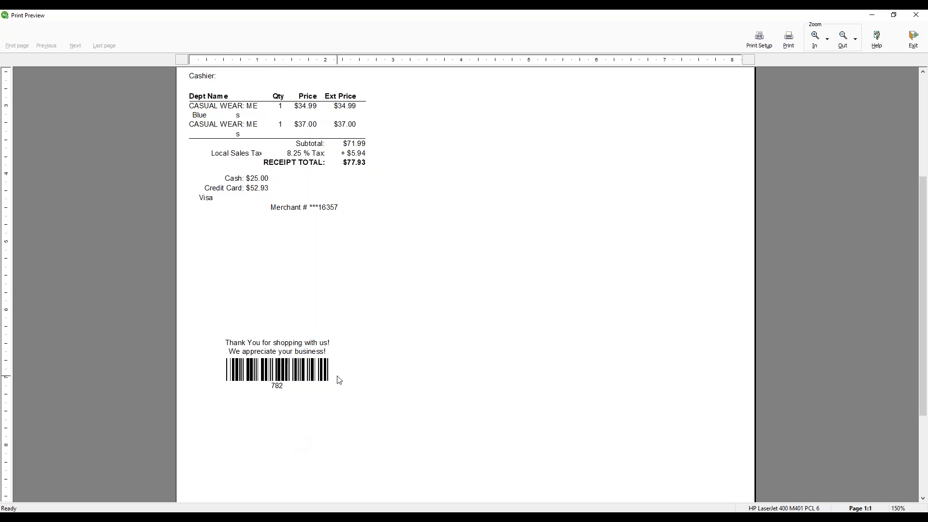
{"action": "scroll", "coordinate": [305, 236], "scroll_direction": "up", "scroll_amount": 3}
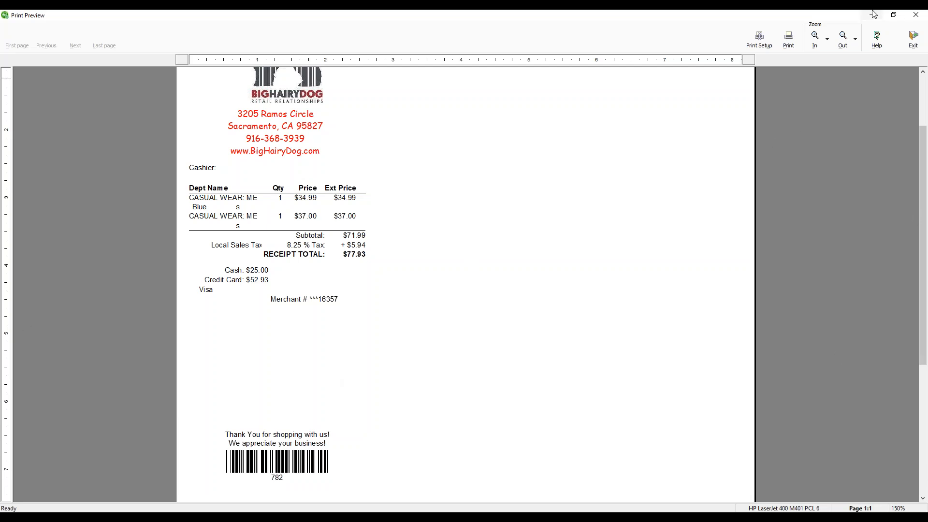
{"action": "left_click", "coordinate": [914, 39]}
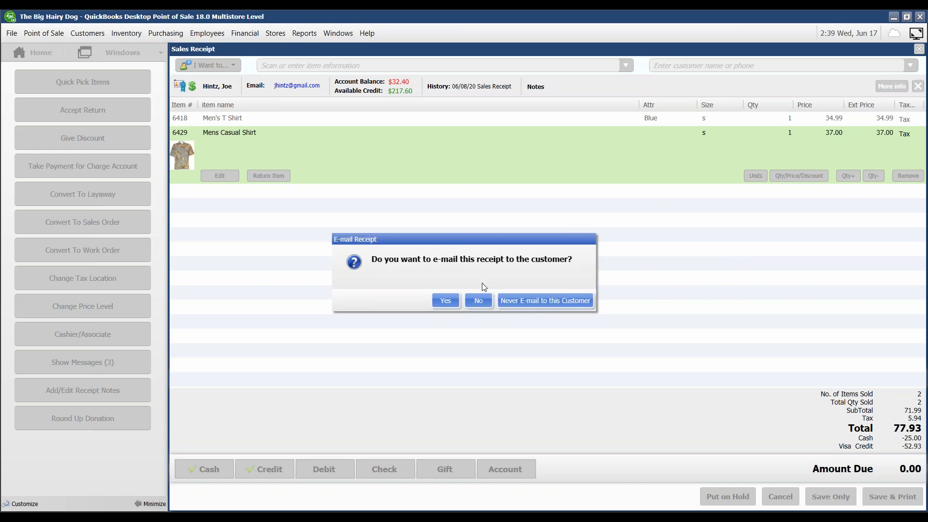
{"action": "left_click", "coordinate": [476, 301]}
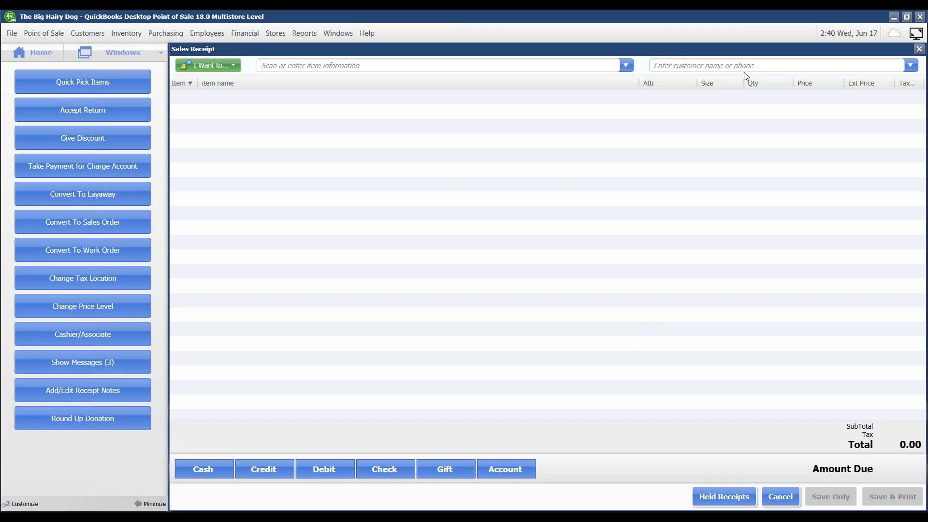
Step: Add large blue B Sweet Jeans, medium Black Boys Jeans and small Light Blue Boys Jeans to a new receipt and assign an existing customer
{"action": "left_click", "coordinate": [626, 66]}
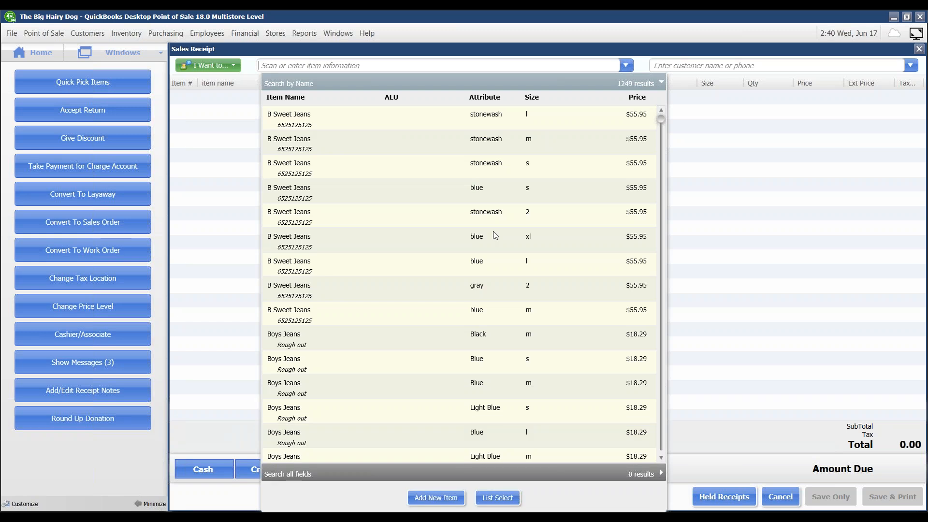
{"action": "left_click", "coordinate": [298, 266]}
{"action": "left_click", "coordinate": [626, 65]}
{"action": "left_click", "coordinate": [299, 346]}
{"action": "left_click", "coordinate": [626, 65]}
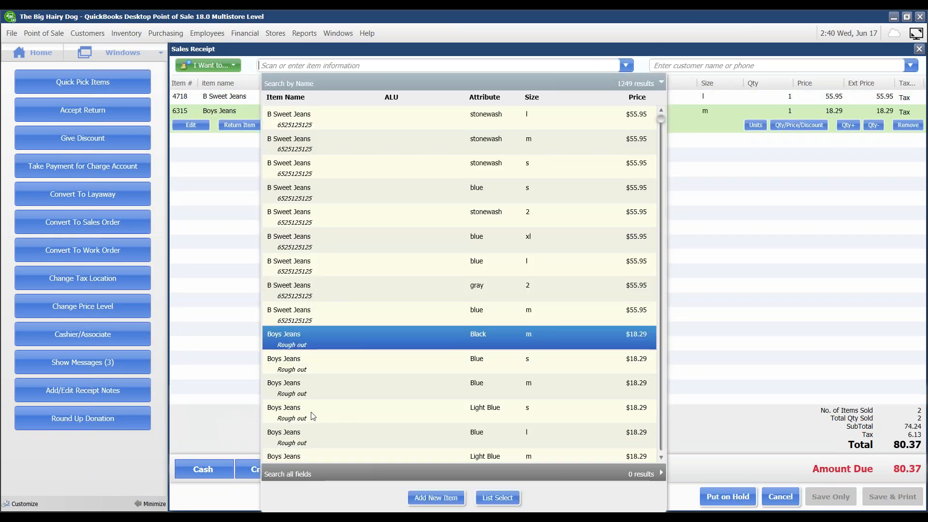
{"action": "left_click", "coordinate": [311, 413]}
{"action": "left_click", "coordinate": [911, 66]}
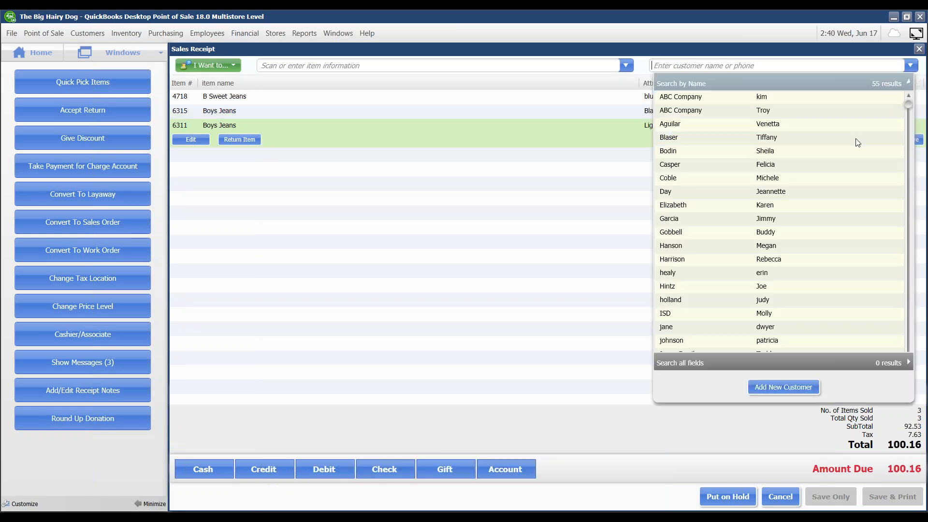
{"action": "left_click", "coordinate": [772, 260]}
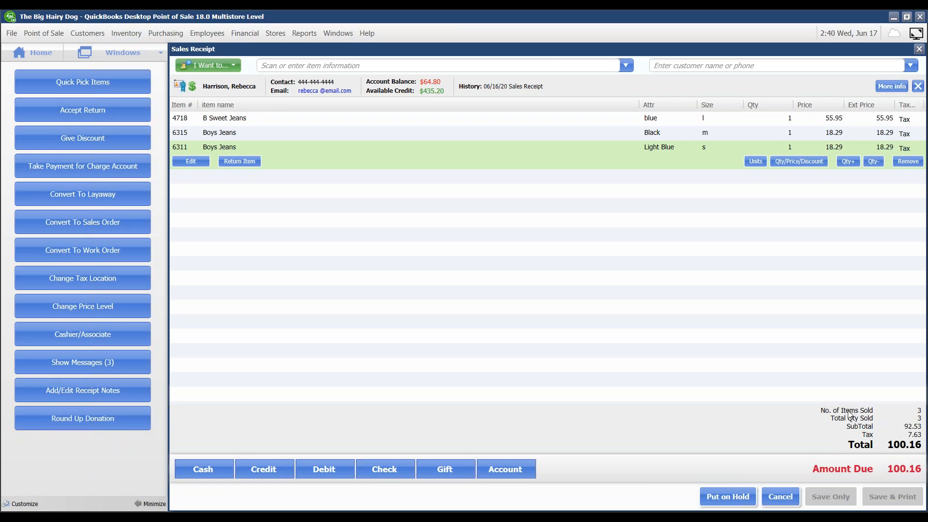
Step: Add a Round Up Donation to the receipt, then pay the full amount by MasterCard and save without printing
{"action": "left_click", "coordinate": [82, 419]}
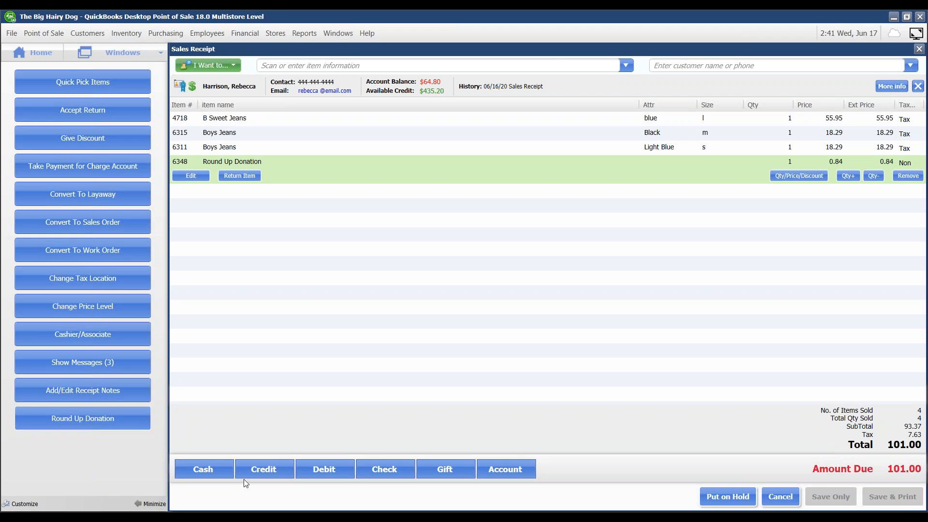
{"action": "left_click", "coordinate": [271, 469]}
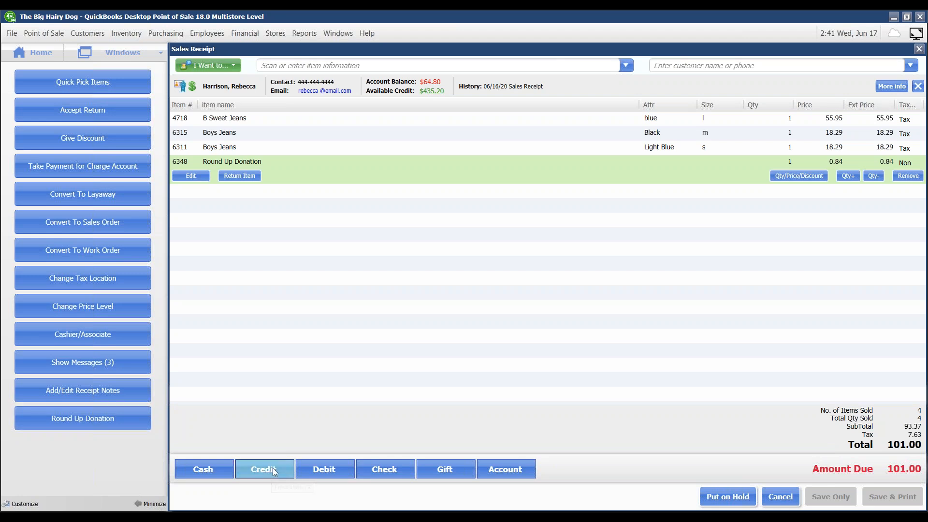
{"action": "left_click", "coordinate": [252, 421]}
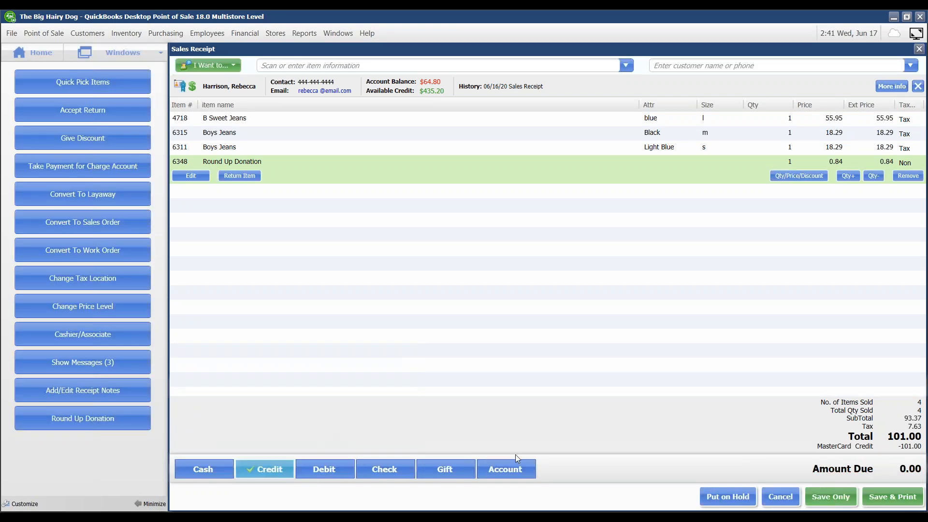
{"action": "left_click", "coordinate": [828, 497]}
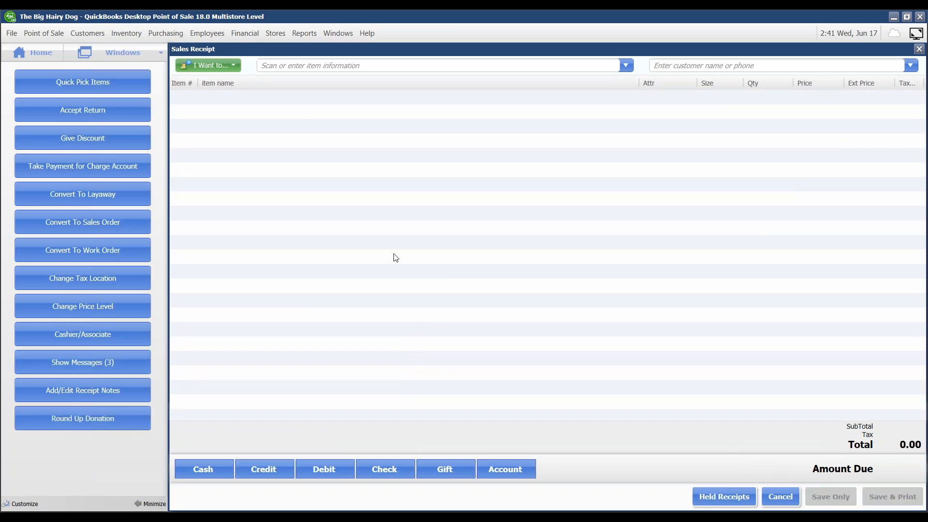
Step: Return to the home navigator, open the reports Dashboard and look over its sales summaries and graphs before closing it
{"action": "left_click", "coordinate": [35, 54]}
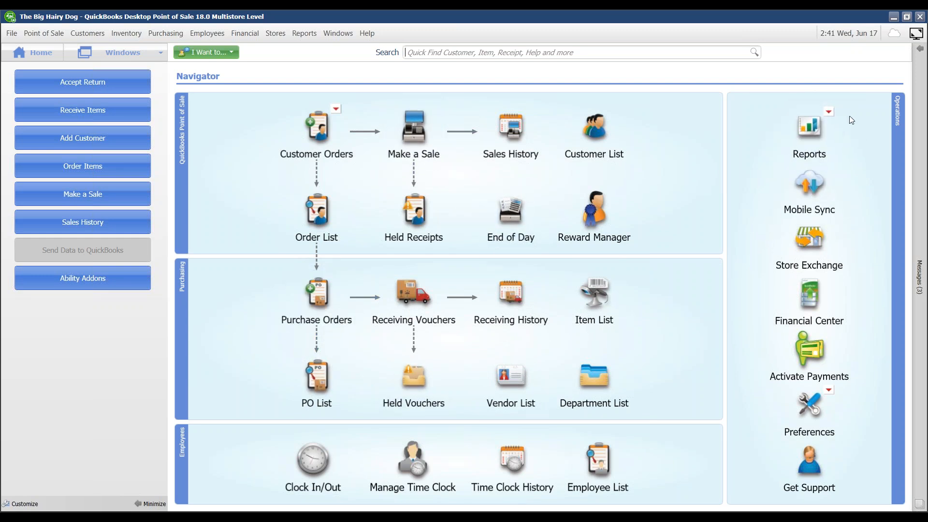
{"action": "left_click", "coordinate": [828, 111]}
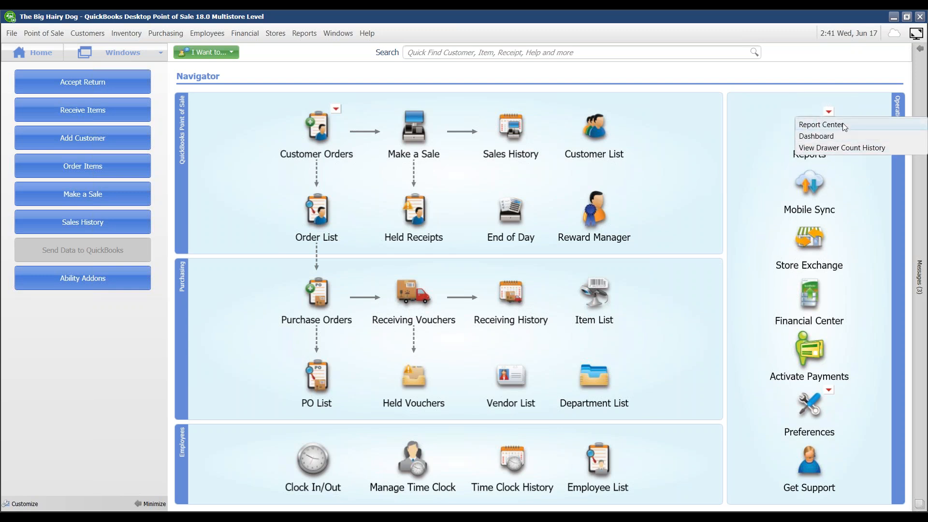
{"action": "left_click", "coordinate": [813, 136]}
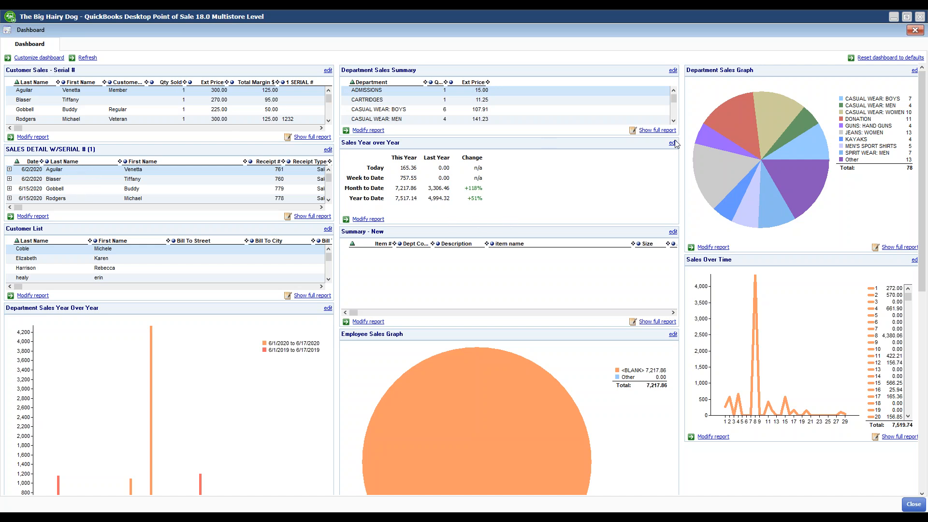
{"action": "scroll", "coordinate": [712, 279], "scroll_direction": "down", "scroll_amount": 3}
{"action": "scroll", "coordinate": [712, 279], "scroll_direction": "up", "scroll_amount": 3}
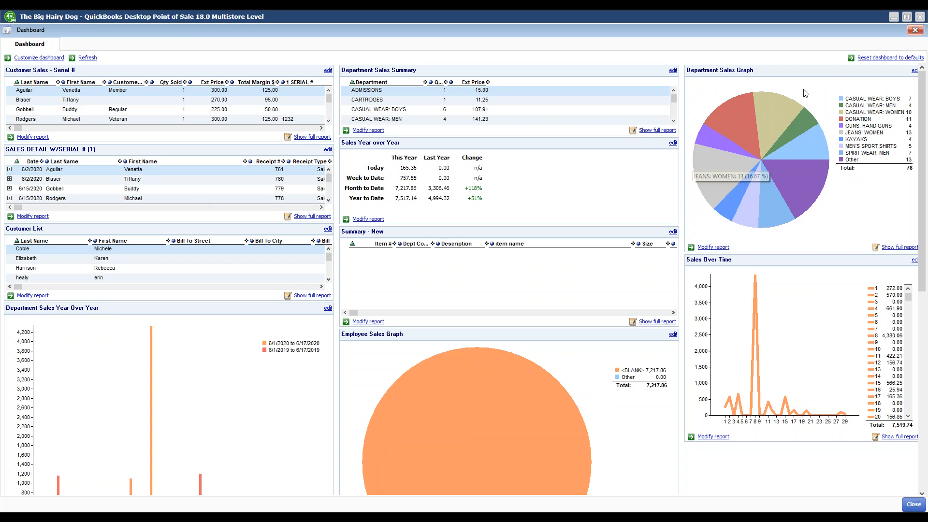
{"action": "left_click", "coordinate": [915, 30]}
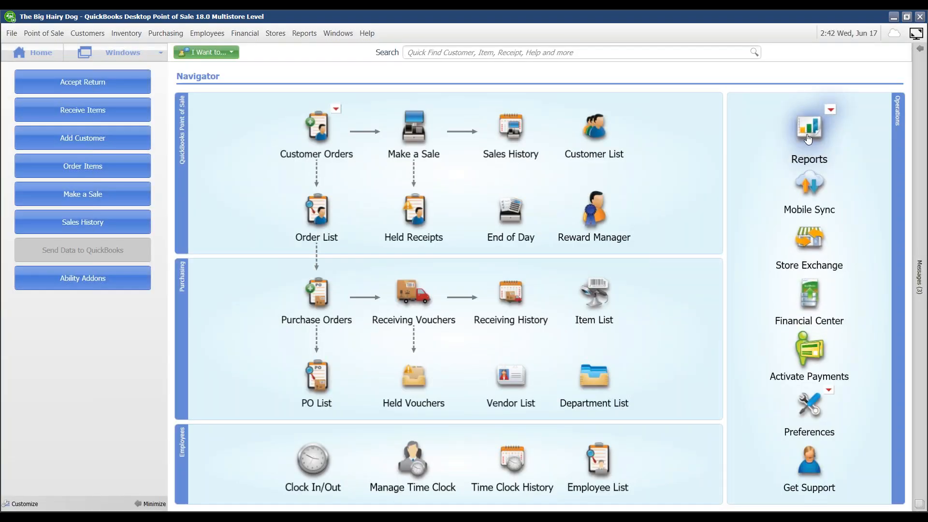
Step: Open the Report Center and look through the Sales, Cash Drawer, Payments, Customers and Items report categories
{"action": "left_click", "coordinate": [807, 137]}
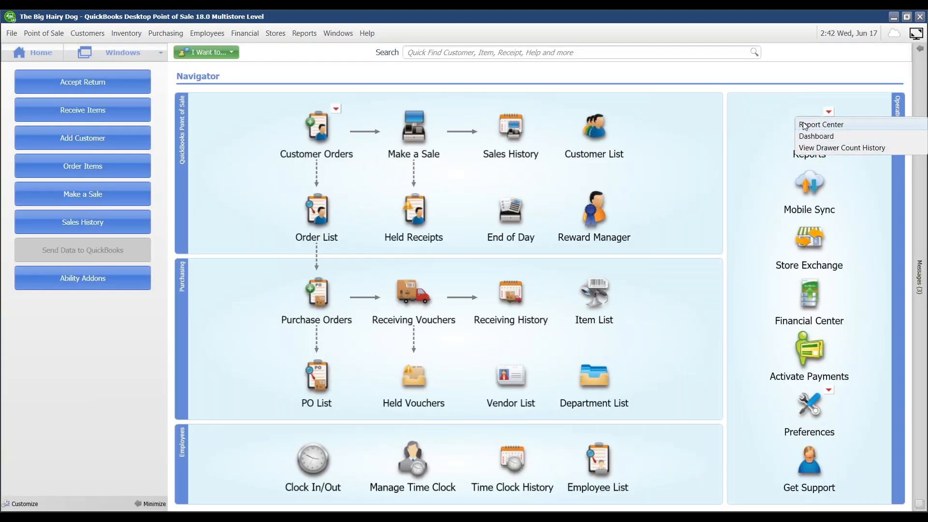
{"action": "left_click", "coordinate": [804, 125]}
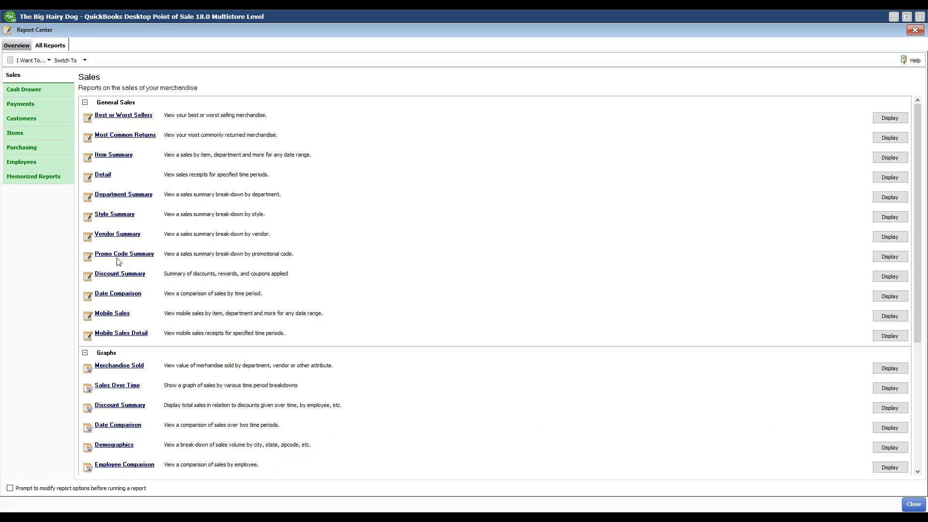
{"action": "mouse_move", "coordinate": [88, 336]}
{"action": "left_click", "coordinate": [22, 91]}
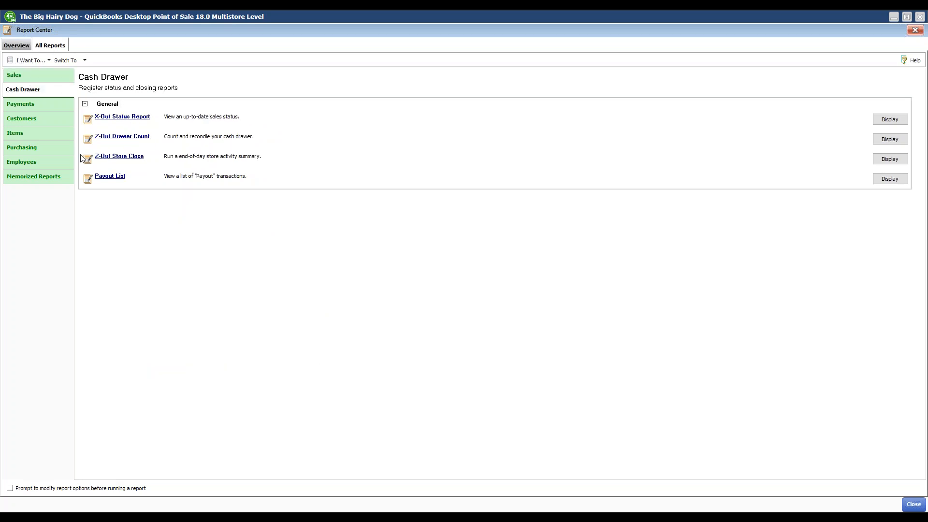
{"action": "left_click", "coordinate": [24, 105]}
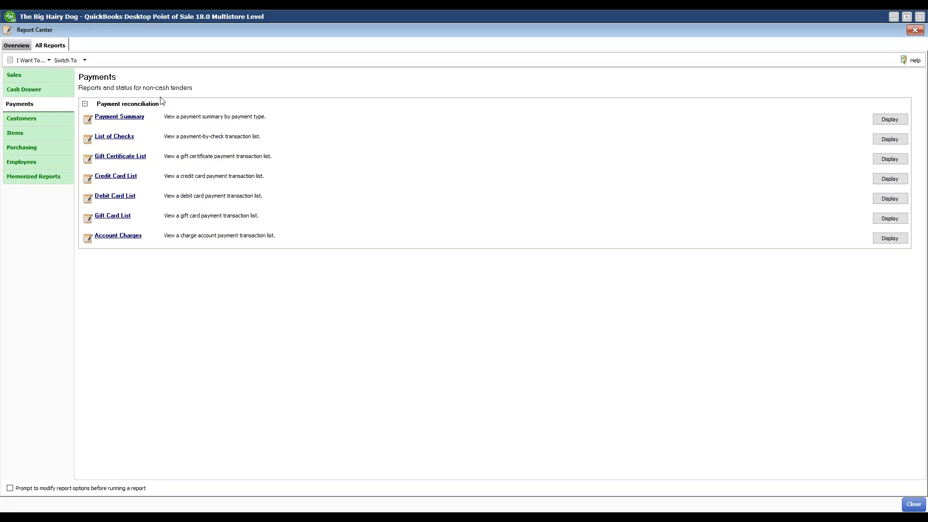
{"action": "left_click", "coordinate": [13, 116]}
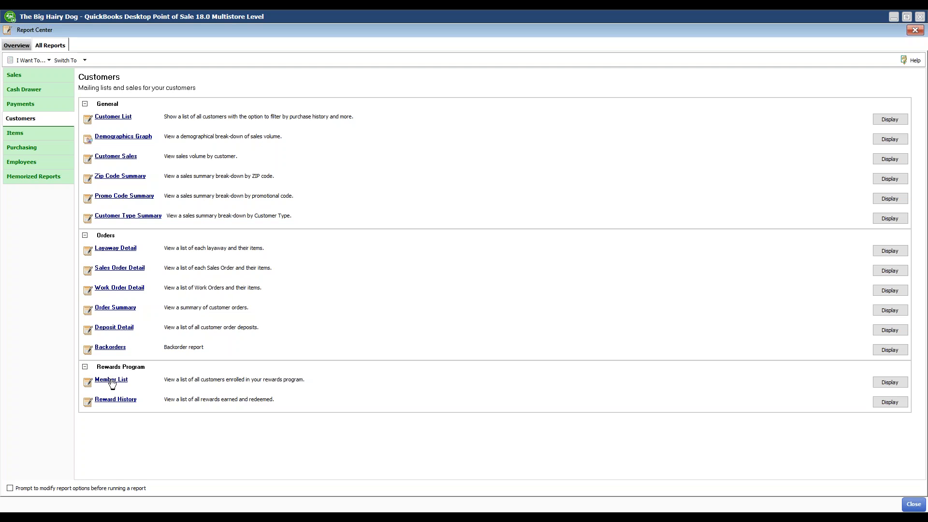
{"action": "left_click", "coordinate": [30, 137]}
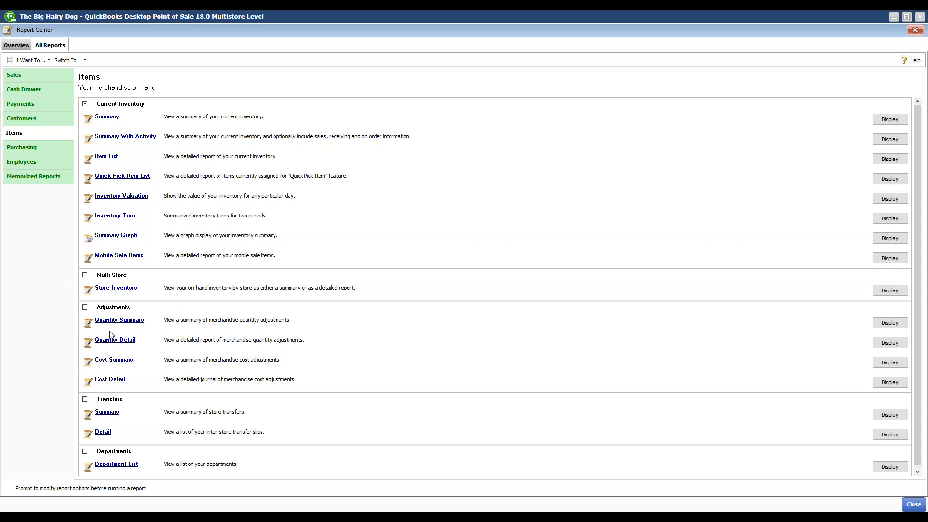
{"action": "scroll", "coordinate": [185, 234], "scroll_direction": "down", "scroll_amount": 1}
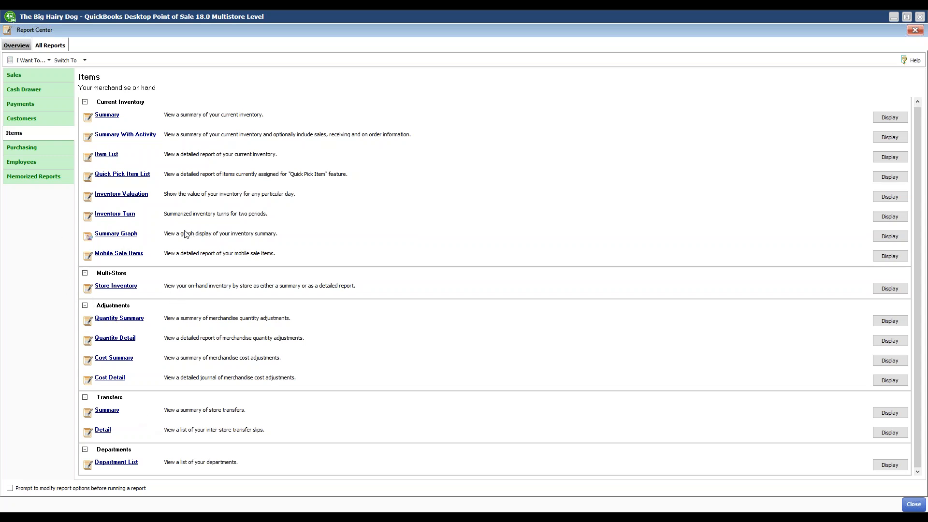
{"action": "scroll", "coordinate": [185, 235], "scroll_direction": "up", "scroll_amount": 1}
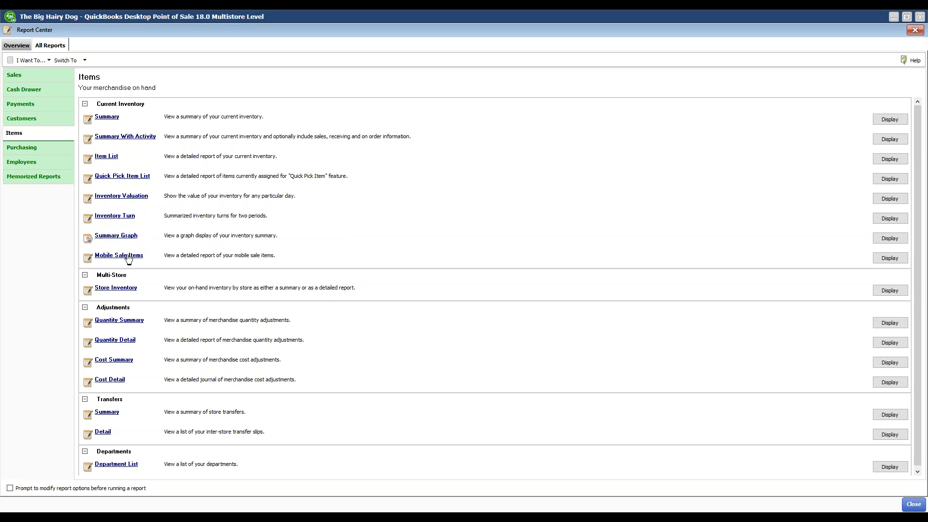
Step: Open the Inventory Valuation report, add the Consignor column, and rerun the report with its data filters left blank
{"action": "left_click", "coordinate": [118, 197]}
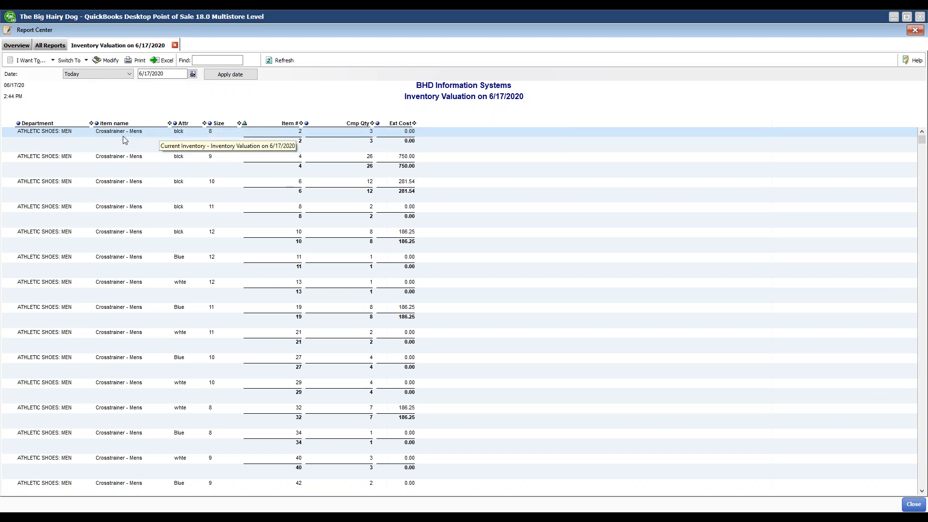
{"action": "left_click", "coordinate": [112, 61]}
{"action": "left_click", "coordinate": [389, 241]}
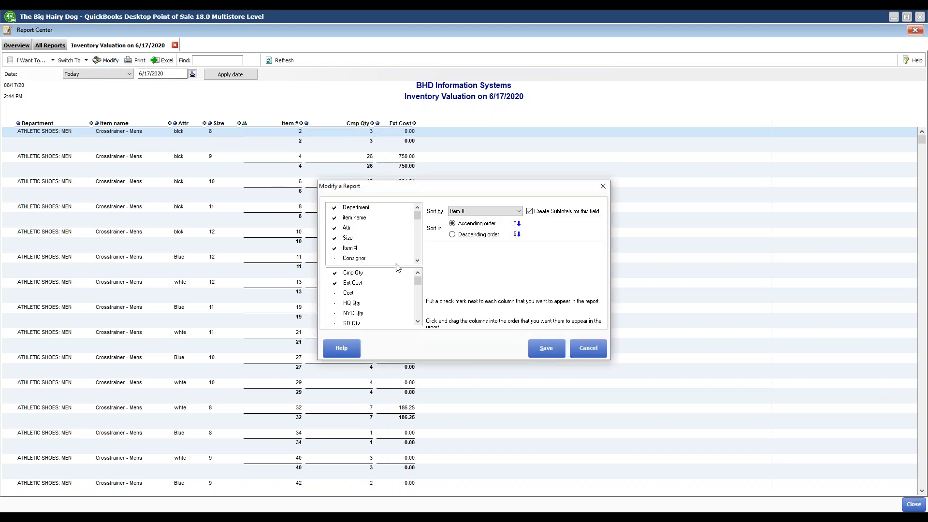
{"action": "left_click", "coordinate": [336, 259]}
{"action": "left_click", "coordinate": [555, 352]}
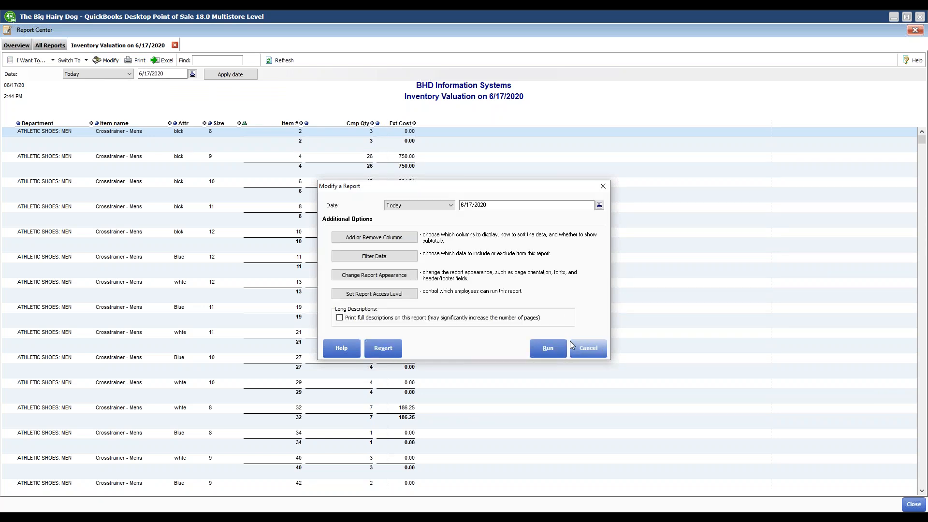
{"action": "left_click", "coordinate": [381, 258]}
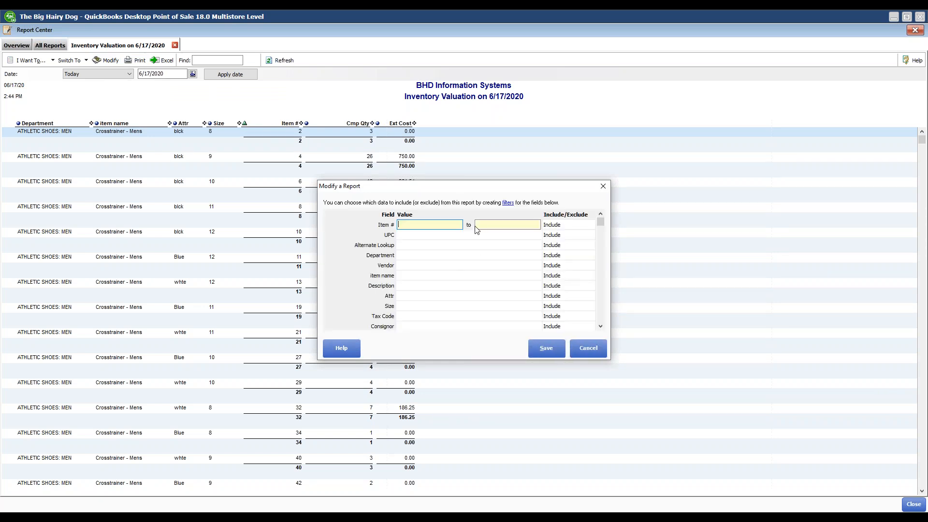
{"action": "left_click", "coordinate": [545, 350]}
{"action": "left_click", "coordinate": [555, 352]}
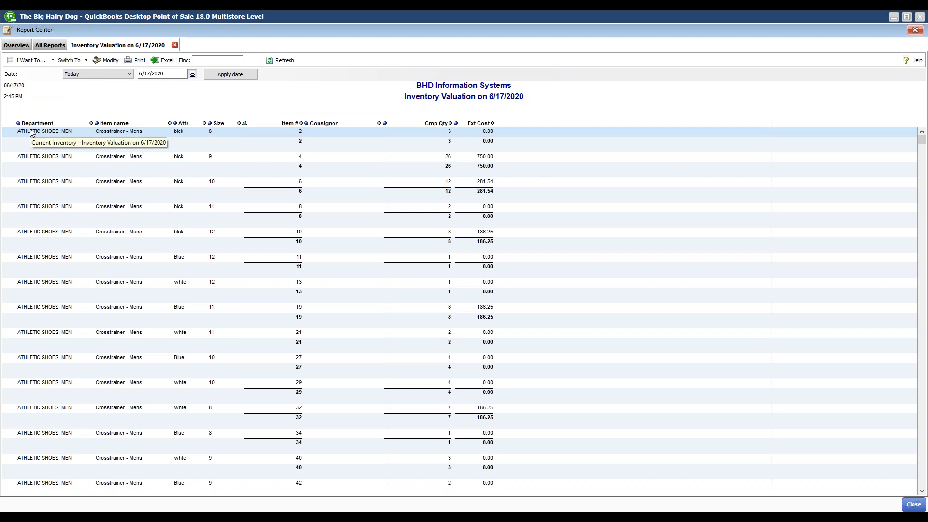
Step: Memorize the modified Inventory Valuation report as "June 17 Report" under My Reports
{"action": "left_click", "coordinate": [52, 60]}
{"action": "left_click", "coordinate": [44, 71]}
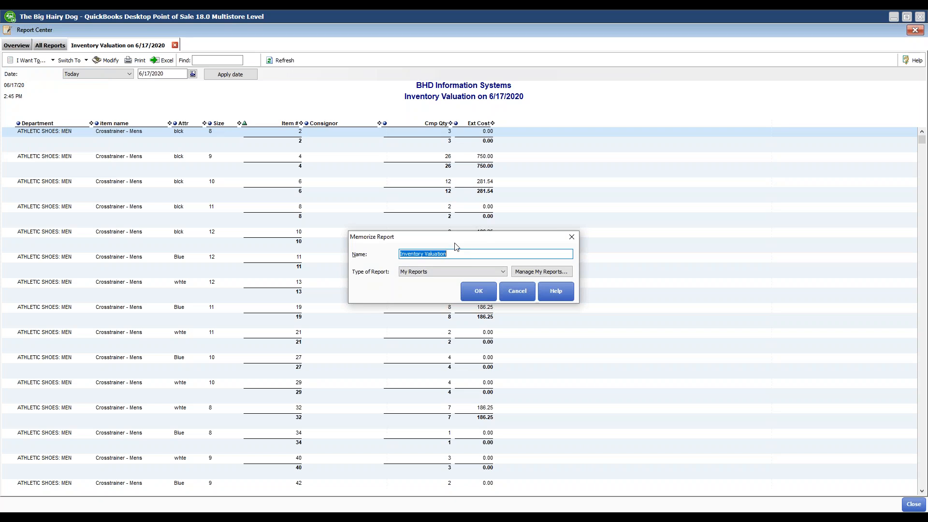
{"action": "type", "text": "June 17 Report"}
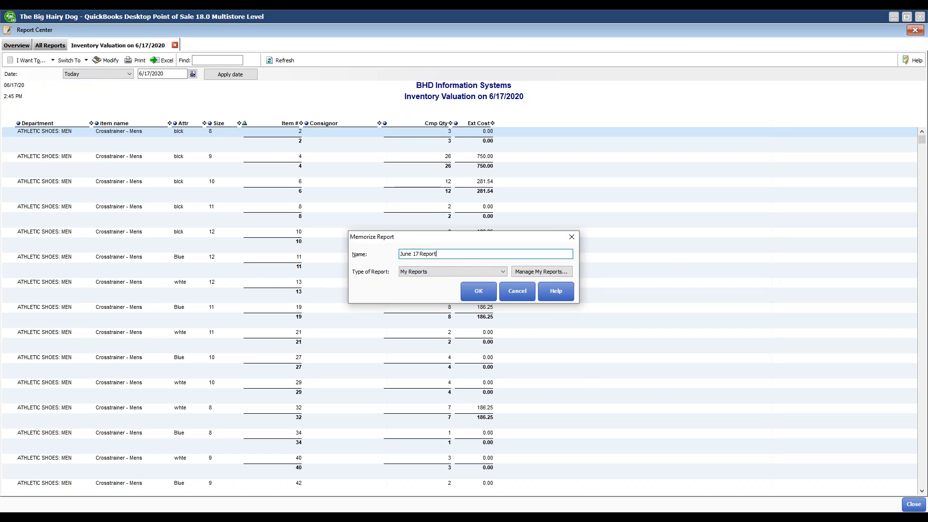
{"action": "left_click", "coordinate": [488, 298]}
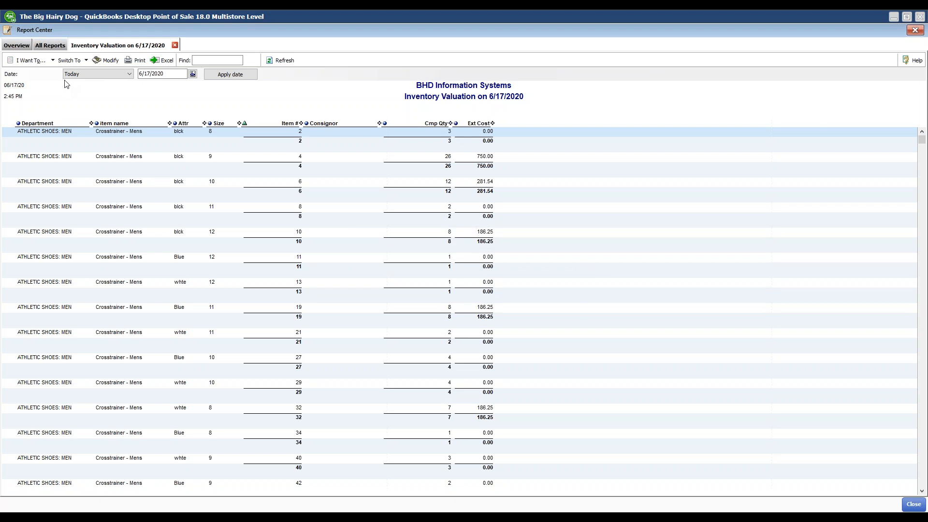
Step: Add the June 17 Report to the Dashboard, place it above Customer Sales - Serial #, and save and close the Dashboard
{"action": "left_click", "coordinate": [52, 61]}
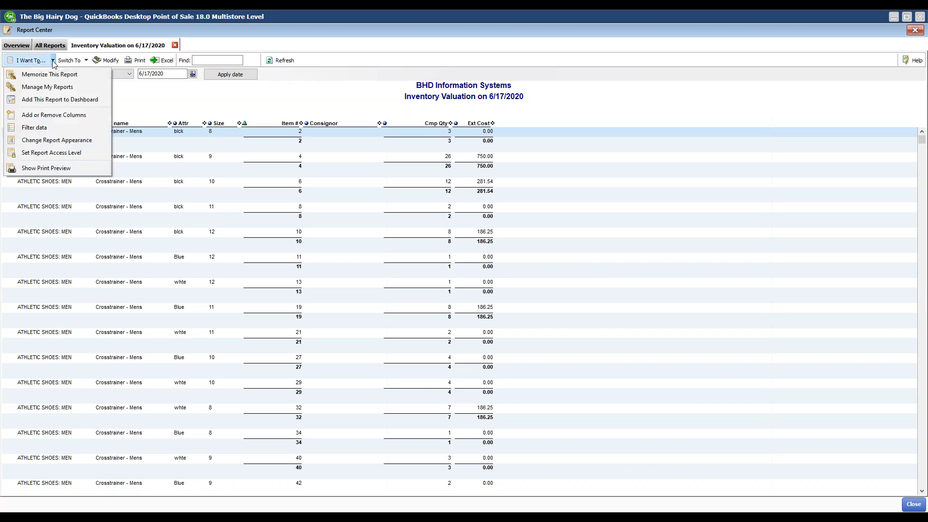
{"action": "left_click", "coordinate": [52, 99]}
{"action": "left_click", "coordinate": [442, 287]}
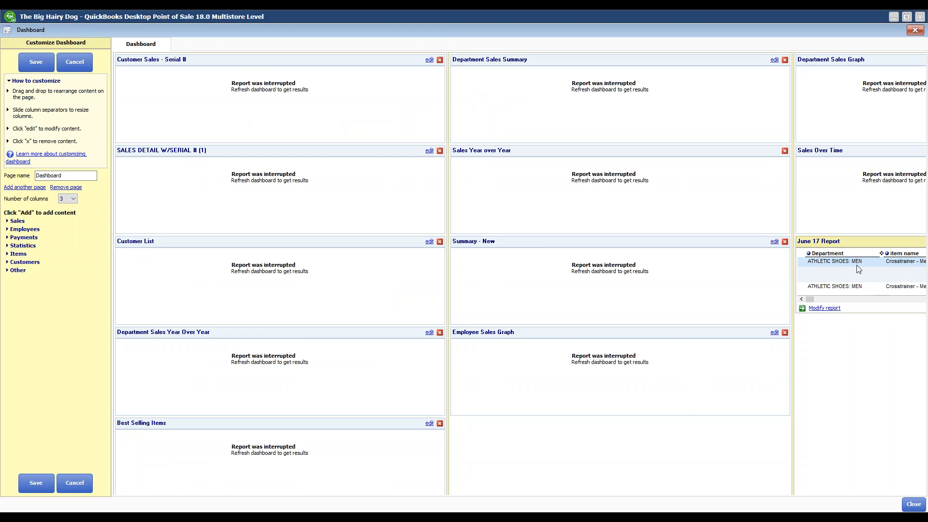
{"action": "left_click_drag", "start_coordinate": [847, 243], "coordinate": [182, 82]}
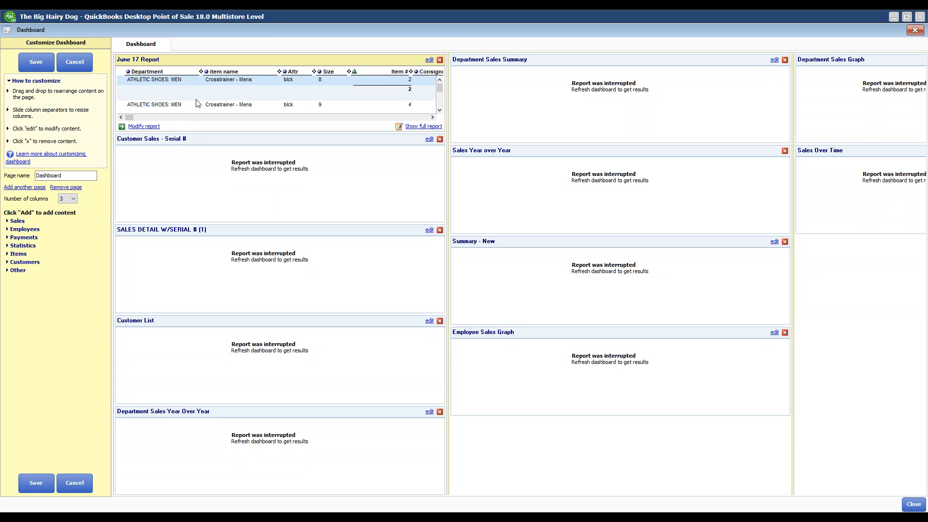
{"action": "left_click", "coordinate": [38, 62]}
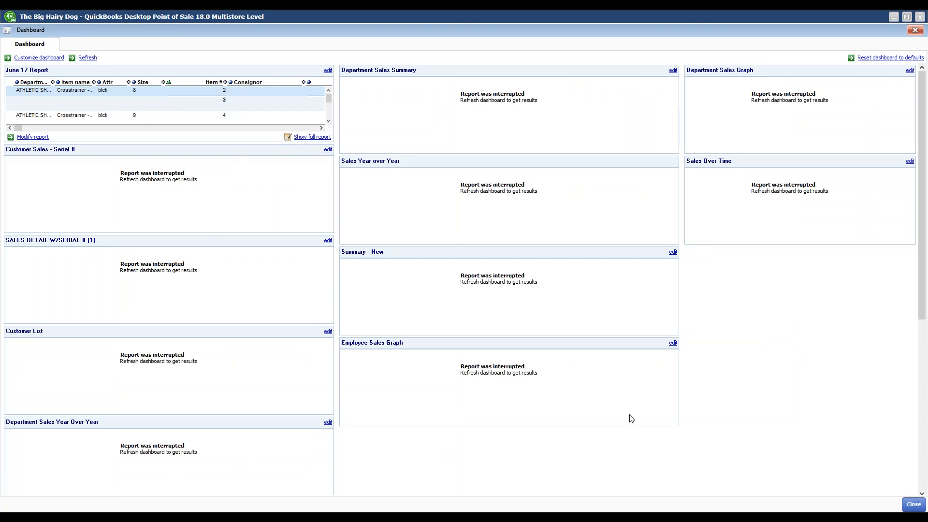
{"action": "left_click", "coordinate": [913, 504]}
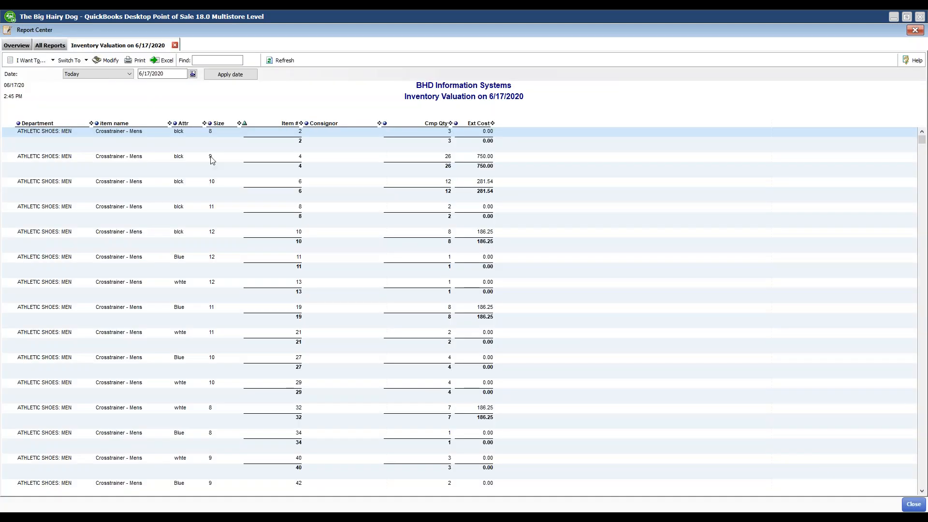
Step: Look through the Memorized Reports, Purchasing and Employees report categories and close the Report Center
{"action": "left_click", "coordinate": [46, 49]}
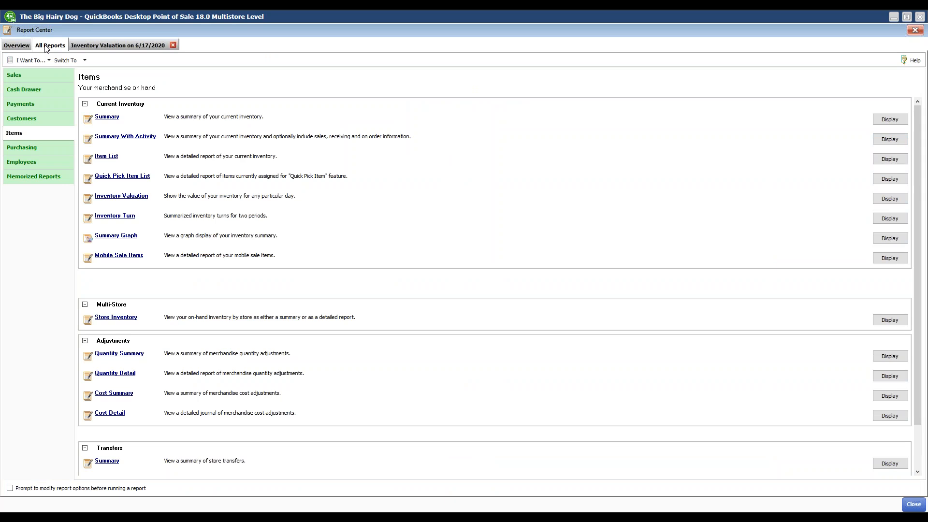
{"action": "left_click", "coordinate": [31, 177]}
{"action": "scroll", "coordinate": [159, 189], "scroll_direction": "down", "scroll_amount": 5}
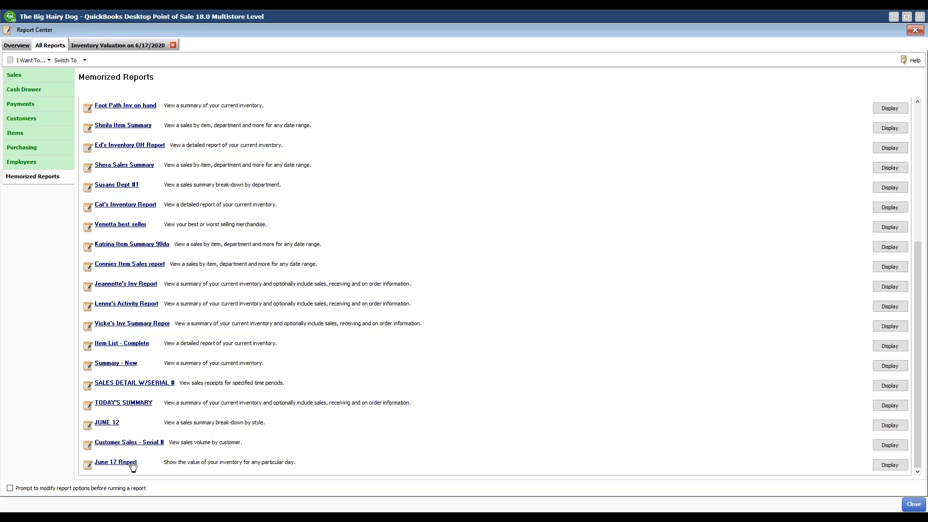
{"action": "scroll", "coordinate": [138, 259], "scroll_direction": "up", "scroll_amount": 5}
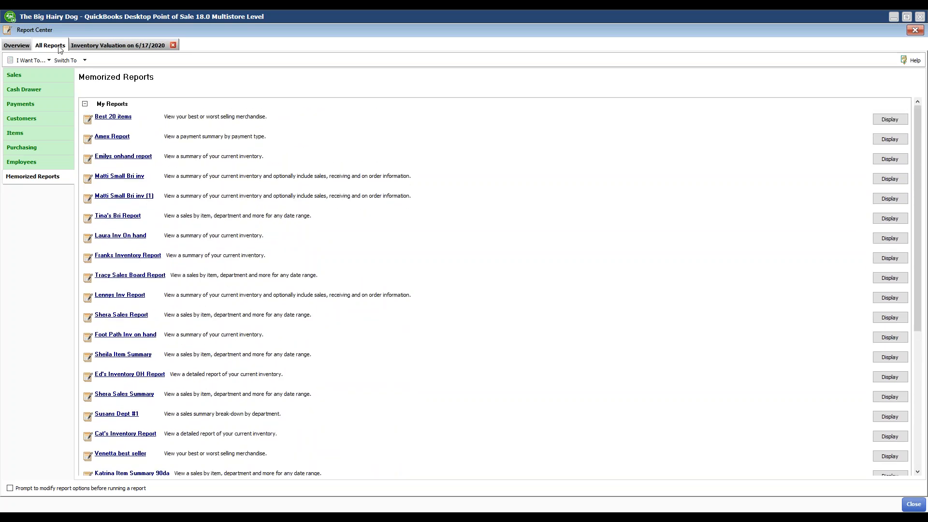
{"action": "left_click", "coordinate": [21, 148]}
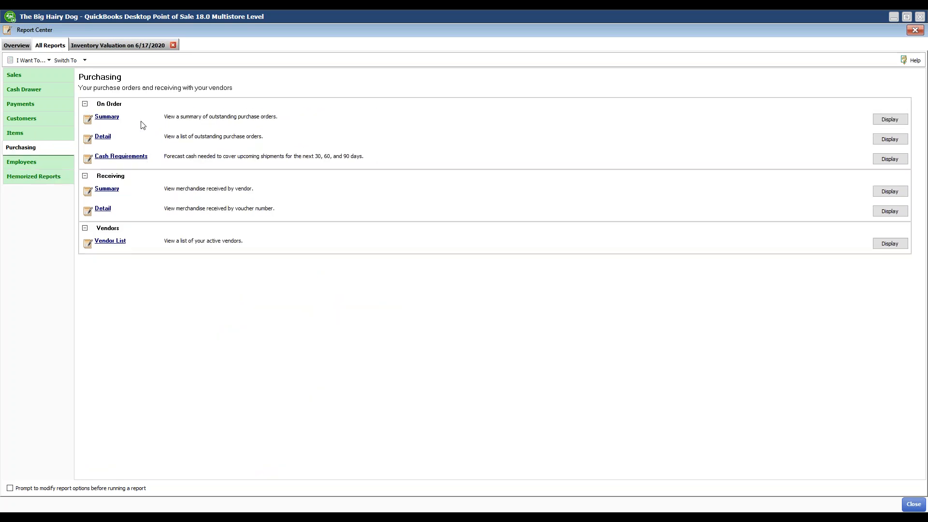
{"action": "left_click", "coordinate": [68, 167]}
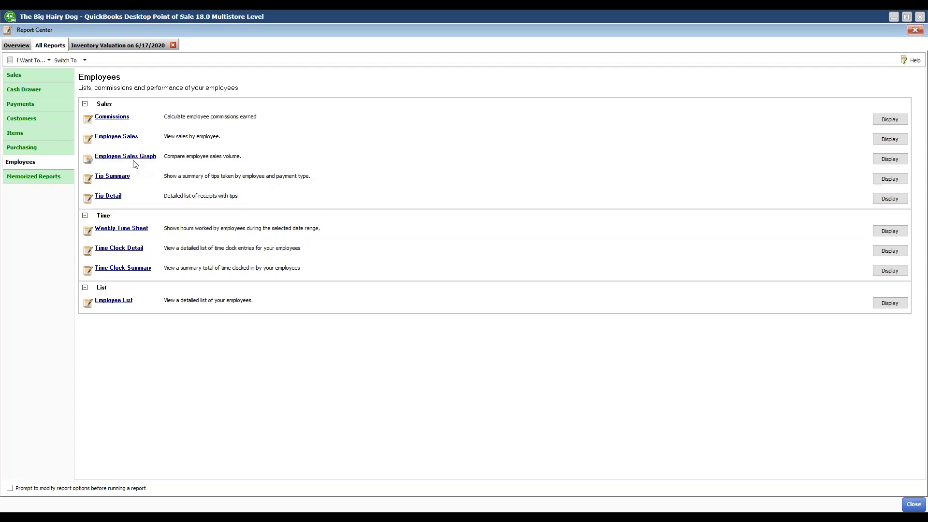
{"action": "mouse_move", "coordinate": [93, 162]}
{"action": "left_click", "coordinate": [915, 31]}
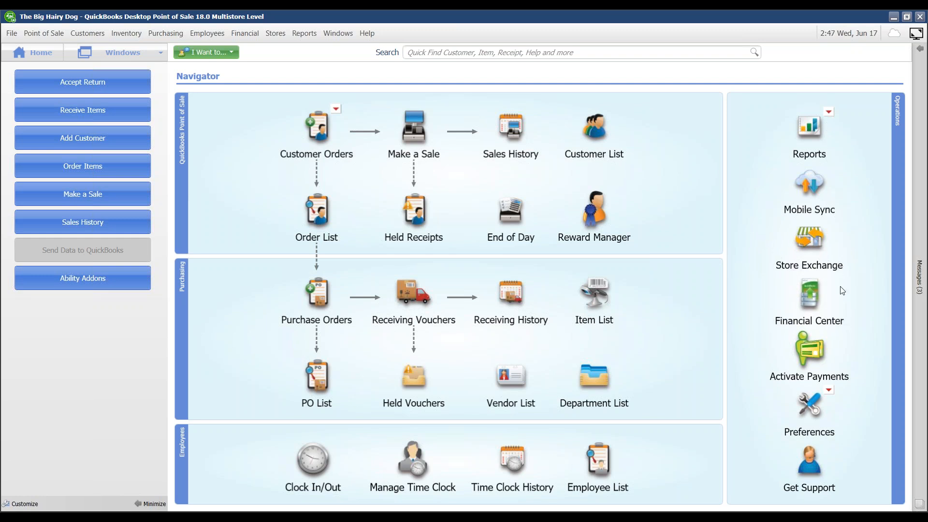
Step: Open the Mobile Sync information and watch its demo video full screen in the browser before returning to QuickBooks Point of Sale
{"action": "left_click", "coordinate": [816, 192]}
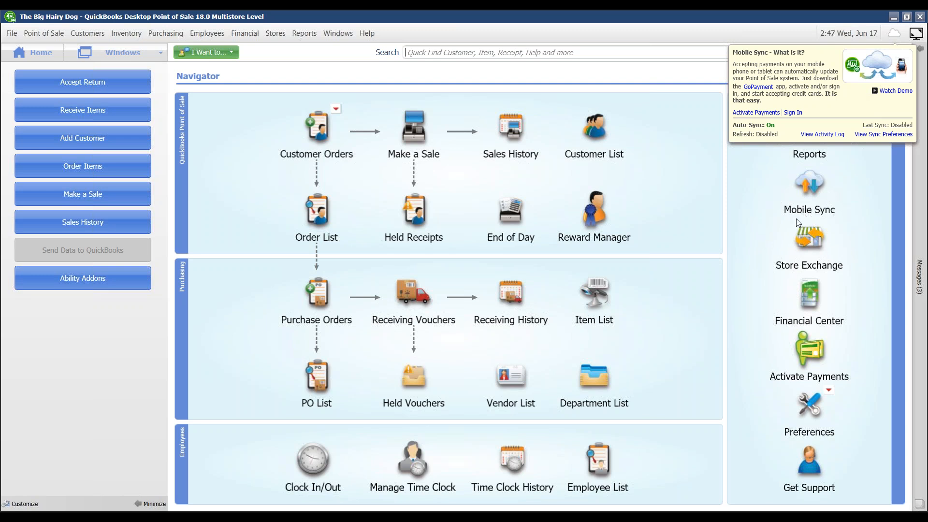
{"action": "left_click", "coordinate": [897, 92]}
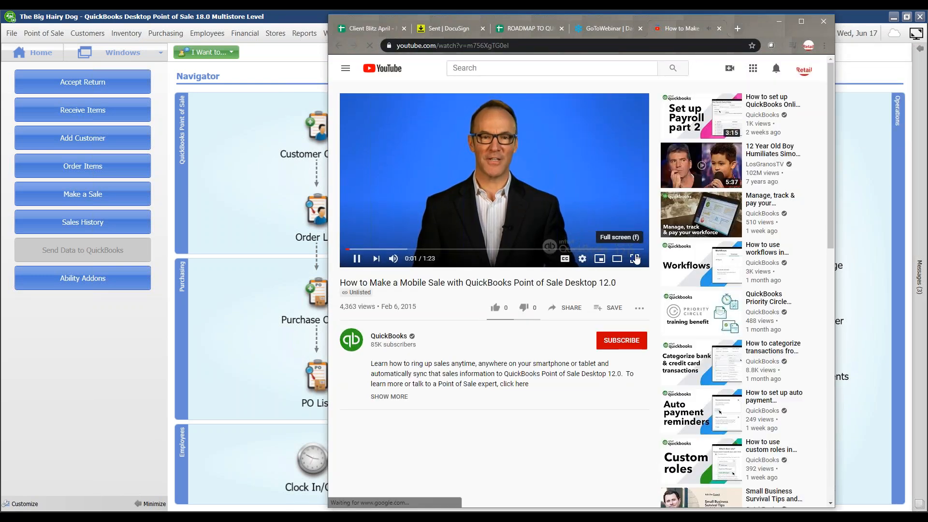
{"action": "key", "text": "f"}
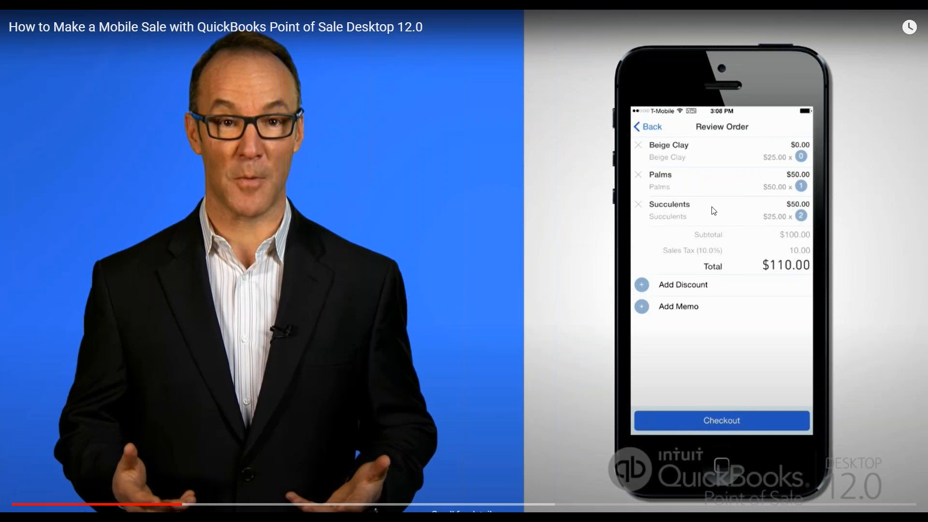
{"action": "key", "text": "k"}
{"action": "key", "text": "k"}
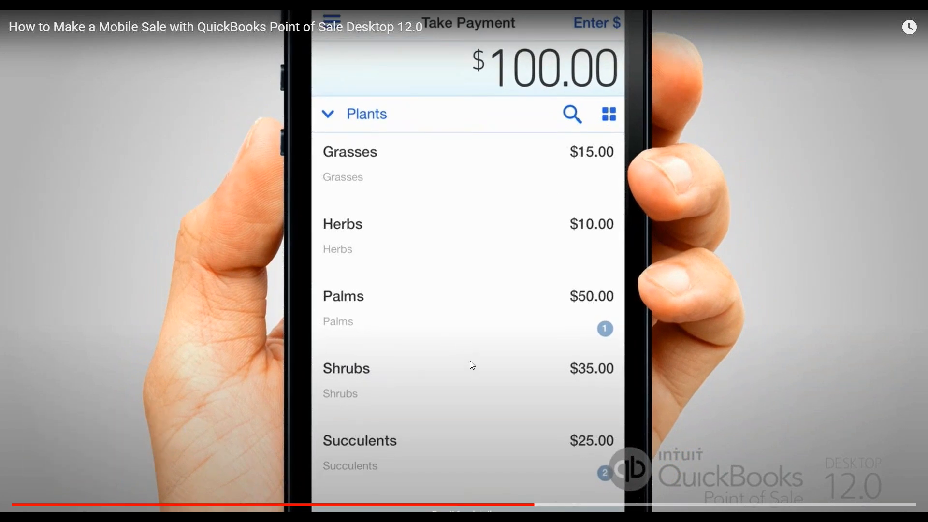
{"action": "double_click", "coordinate": [508, 355]}
{"action": "double_click", "coordinate": [506, 352]}
{"action": "left_click", "coordinate": [24, 516]}
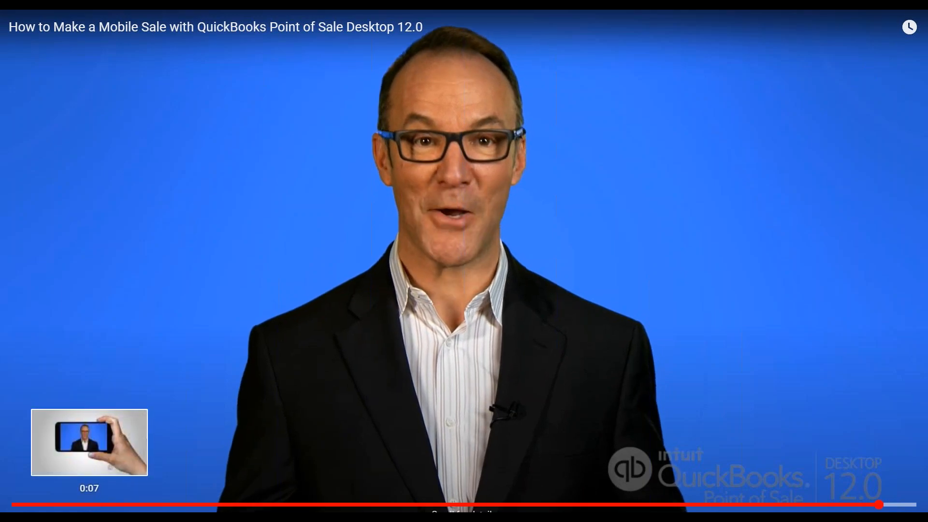
{"action": "key", "text": "Escape"}
{"action": "left_click", "coordinate": [779, 22]}
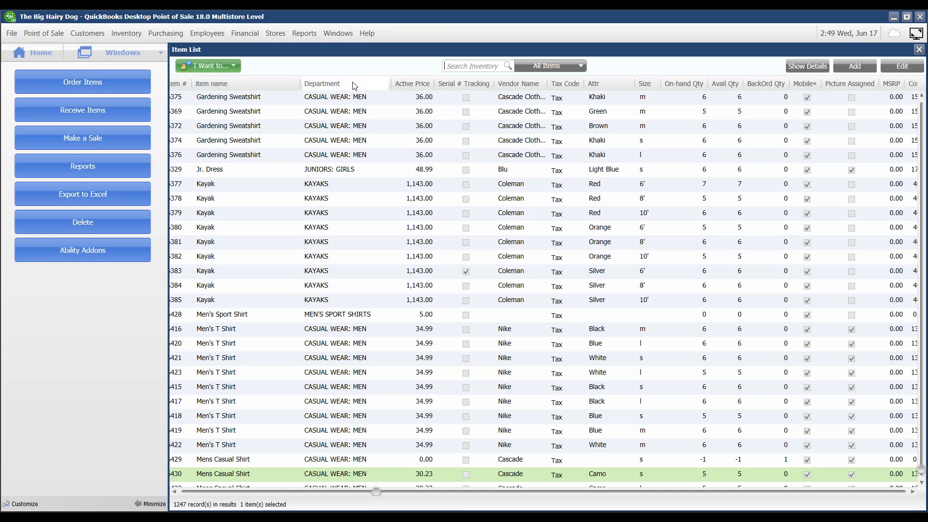
Step: Open the medium Khaki Gardening Sweatshirt's item details to view the Sync to Mobile option, and close them without changes
{"action": "left_click", "coordinate": [348, 100]}
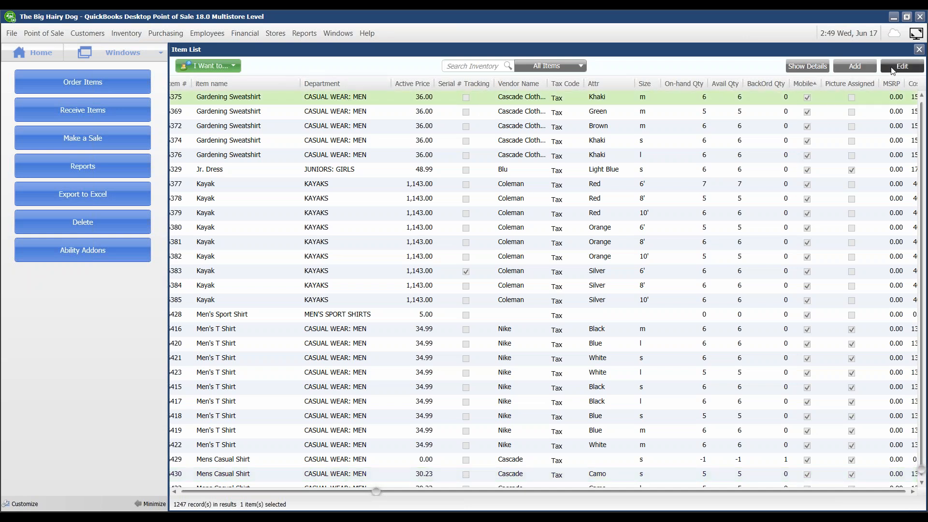
{"action": "key", "text": "ctrl+e"}
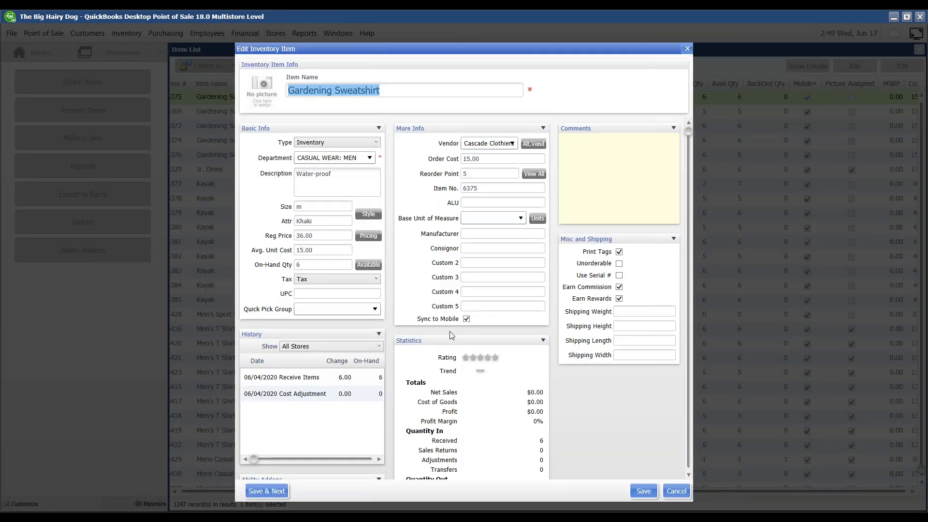
{"action": "key", "text": "Escape"}
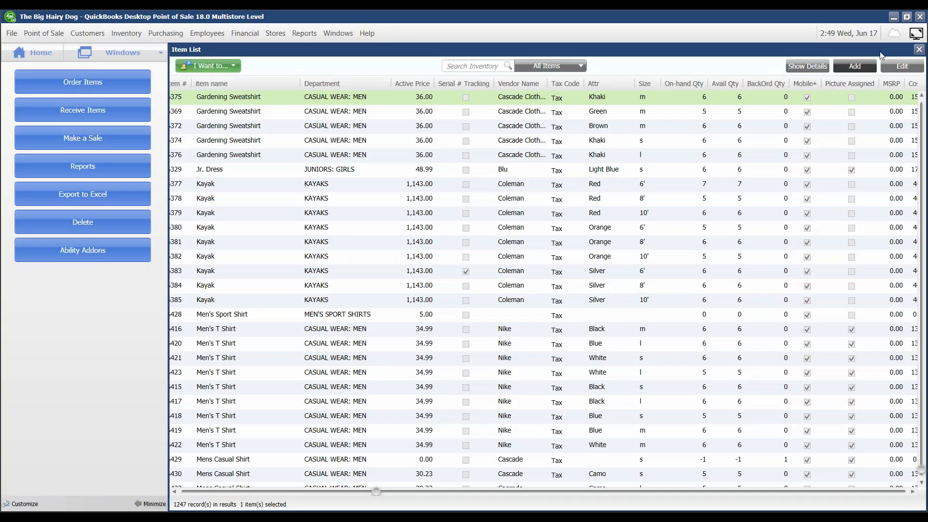
Step: Turn off the Mobile+ setting for the medium Khaki, Green and Brown Gardening Sweatshirts in the Item List
{"action": "left_click", "coordinate": [806, 98]}
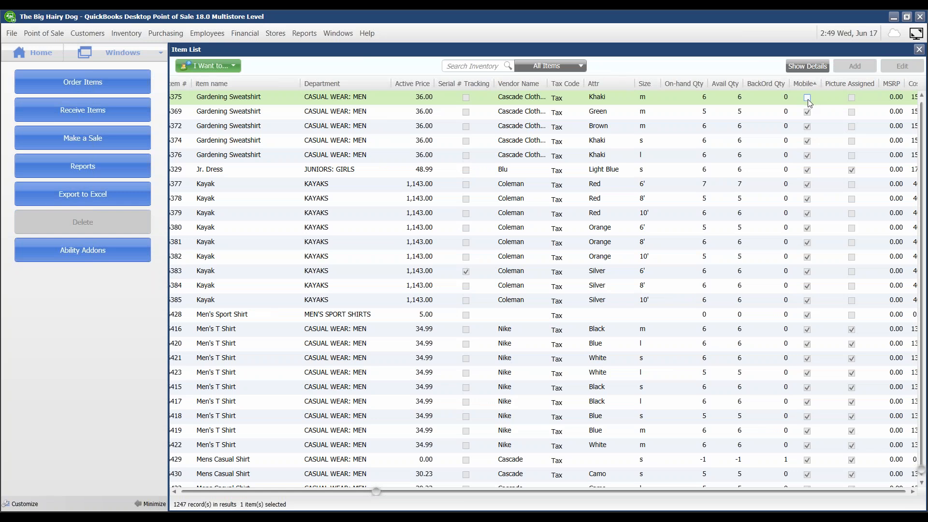
{"action": "left_click", "coordinate": [806, 116]}
{"action": "left_click", "coordinate": [806, 113]}
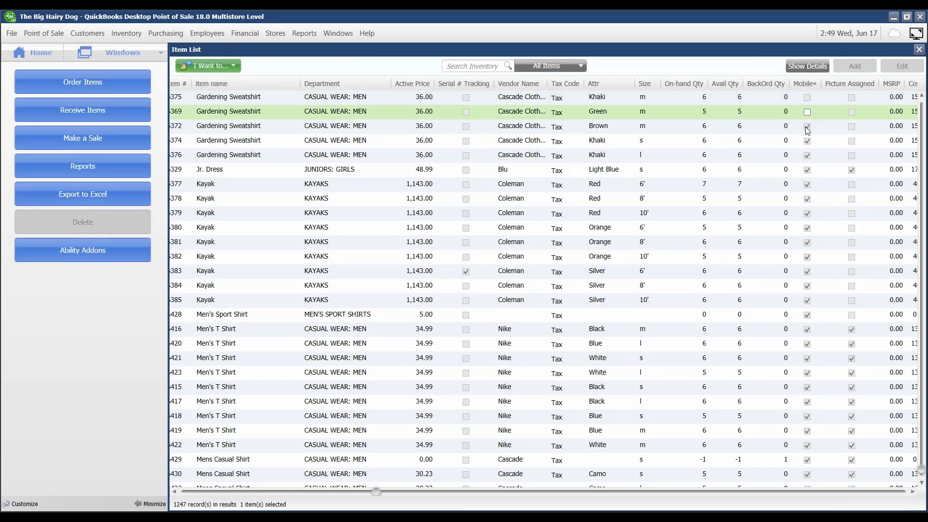
{"action": "left_click", "coordinate": [807, 129]}
{"action": "left_click", "coordinate": [807, 127]}
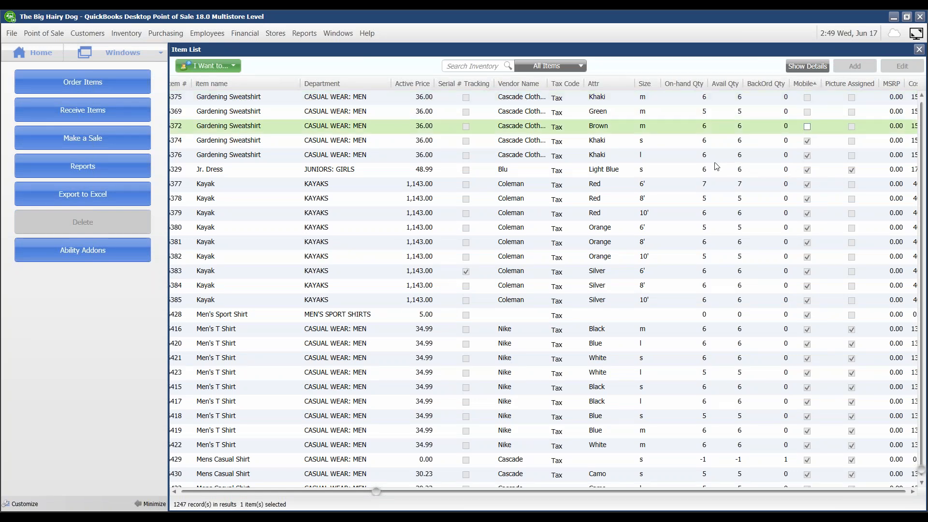
{"action": "left_click", "coordinate": [389, 170]}
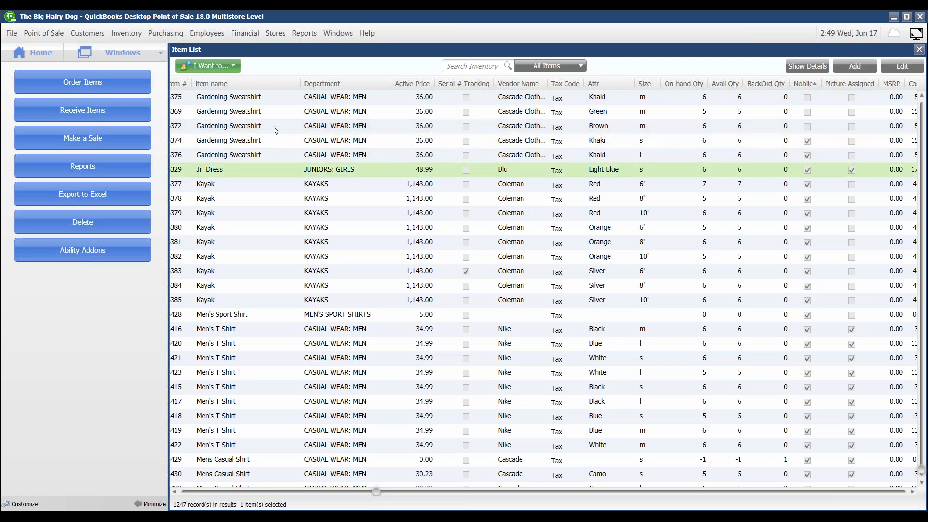
Step: Return to the home navigator and exit QuickBooks Desktop Point of Sale, confirming the exit
{"action": "left_click", "coordinate": [29, 54]}
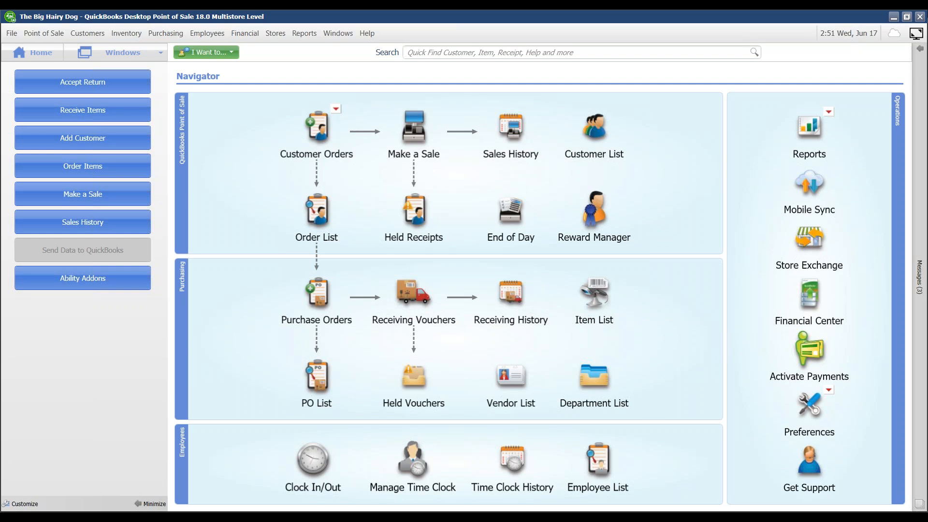
{"action": "left_click", "coordinate": [920, 16]}
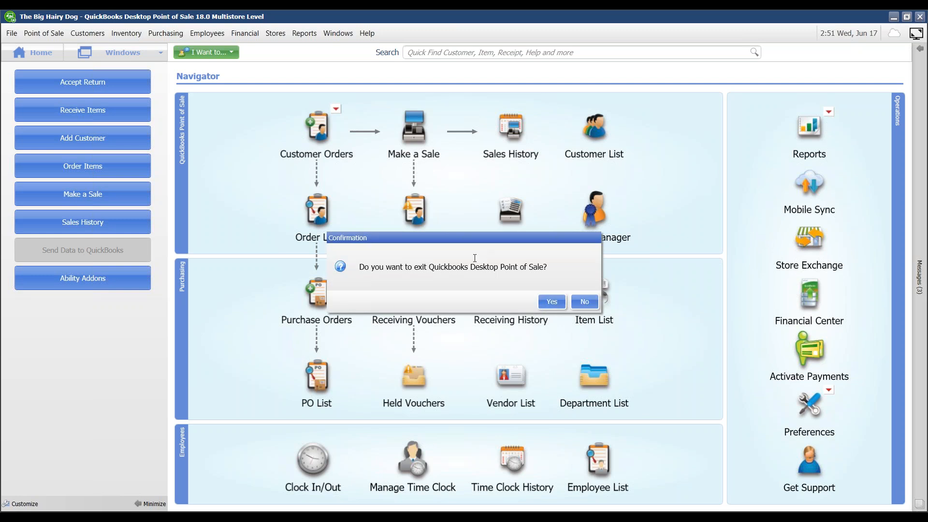
{"action": "left_click", "coordinate": [551, 301]}
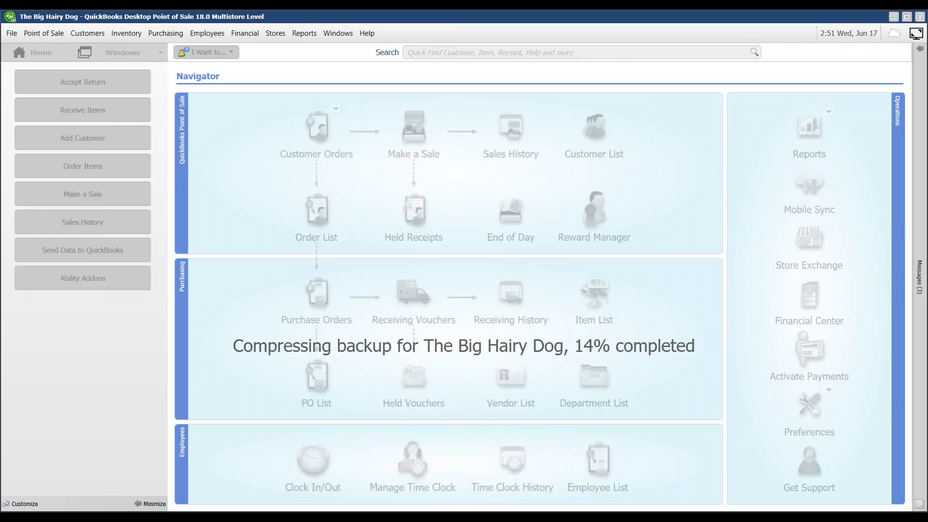